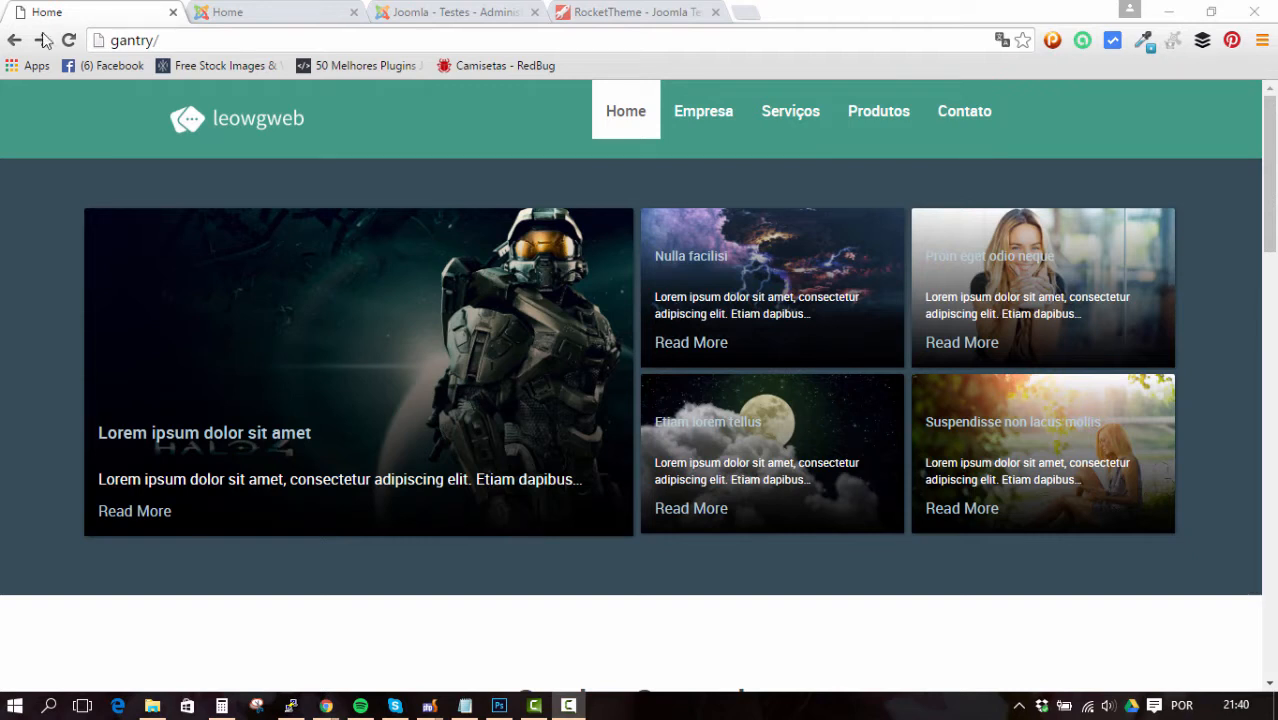
Open the list of Joomla extensions on the RocketTheme website
click(428, 10)
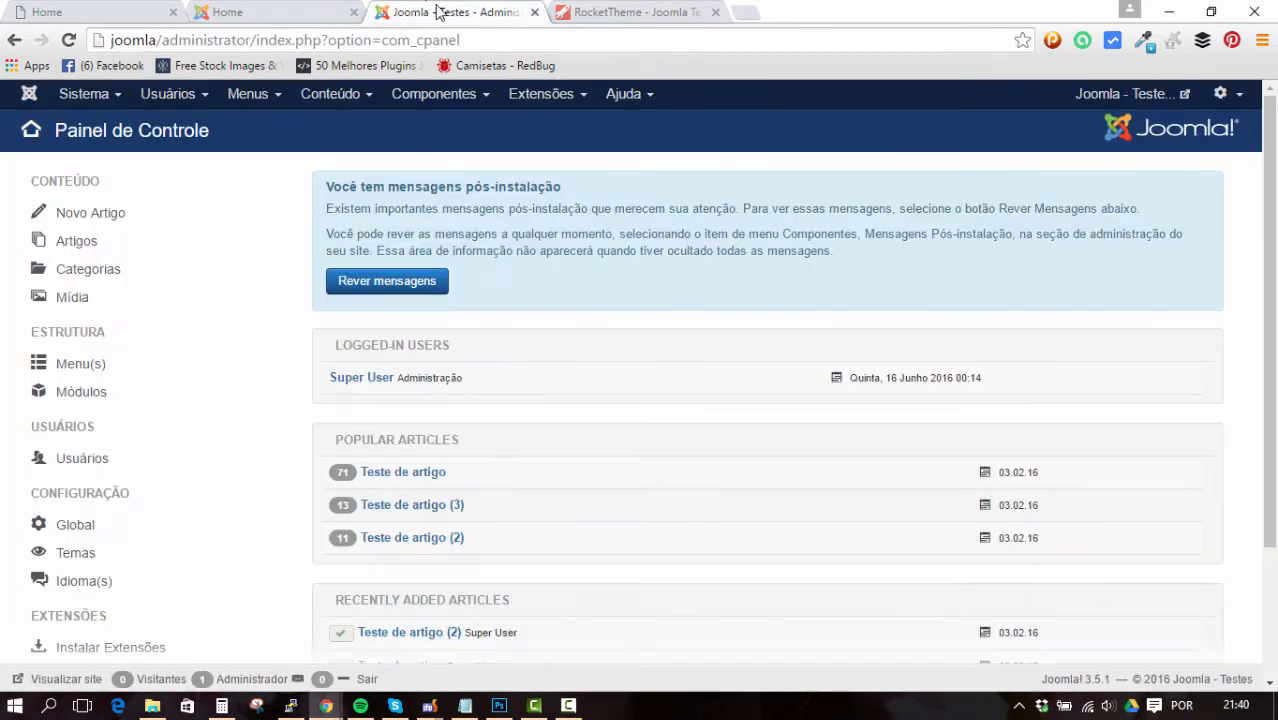
click(56, 10)
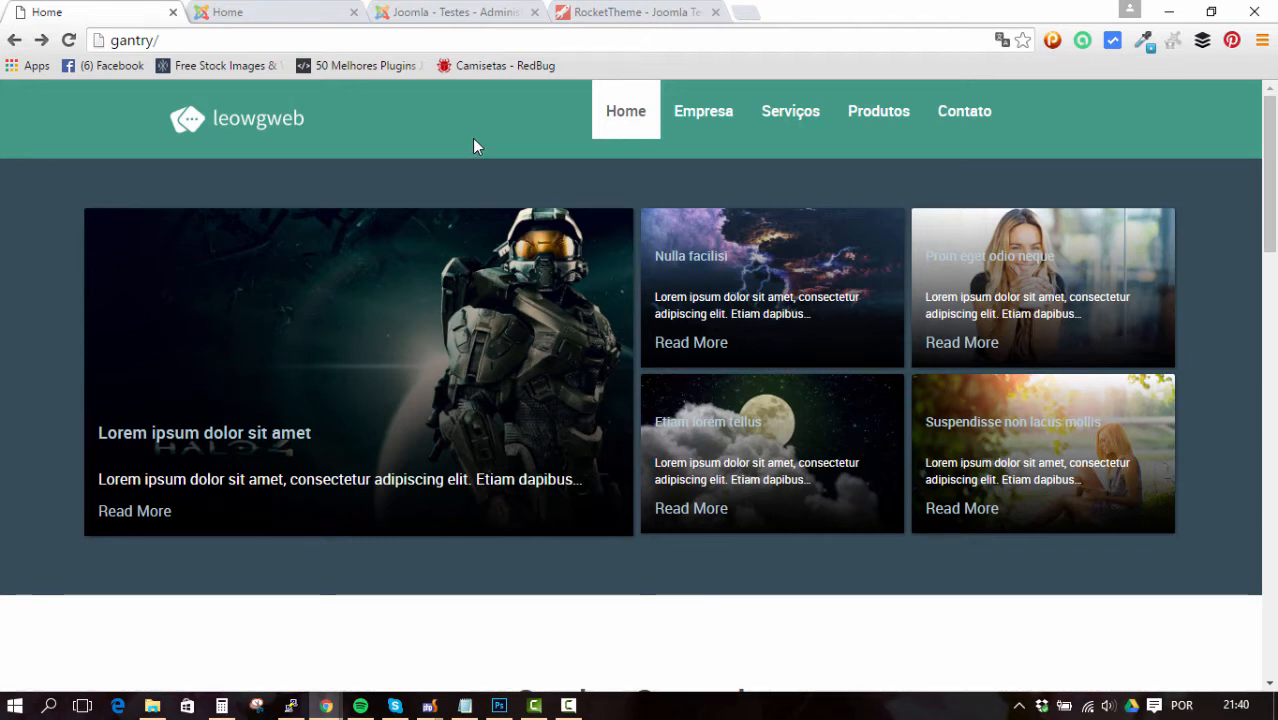
click(590, 12)
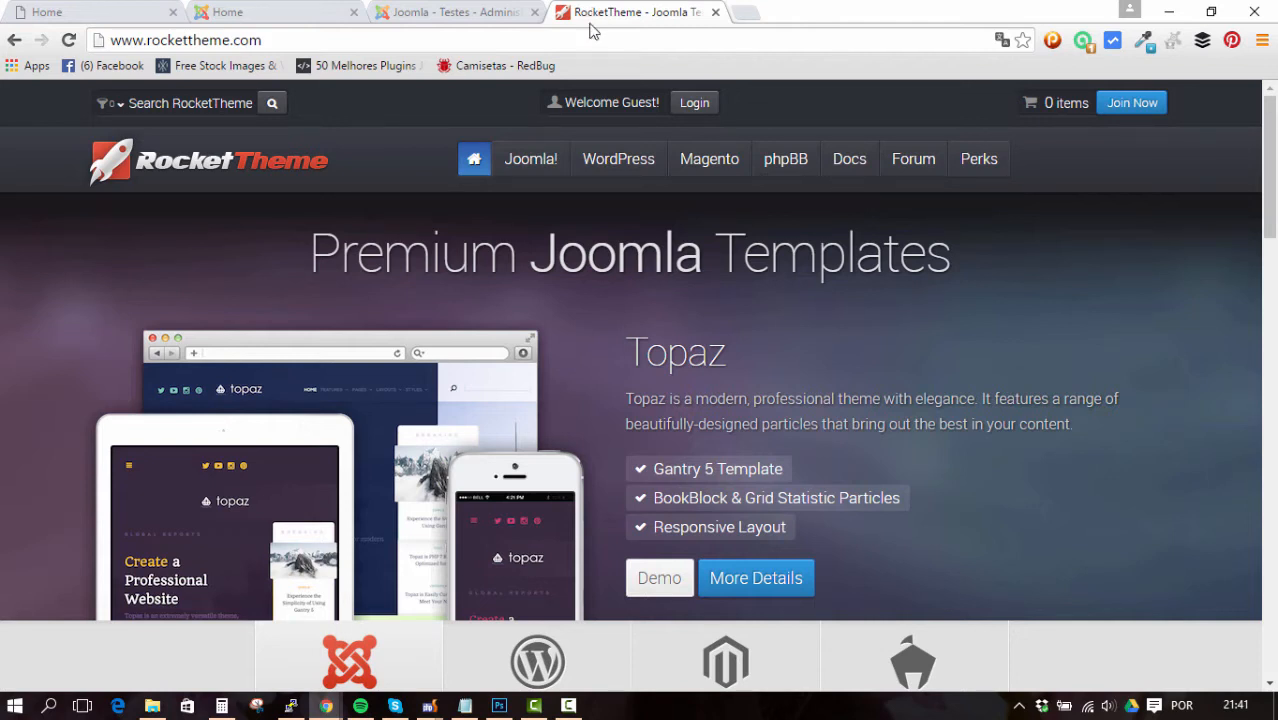
mouse_move(550, 172)
click(546, 236)
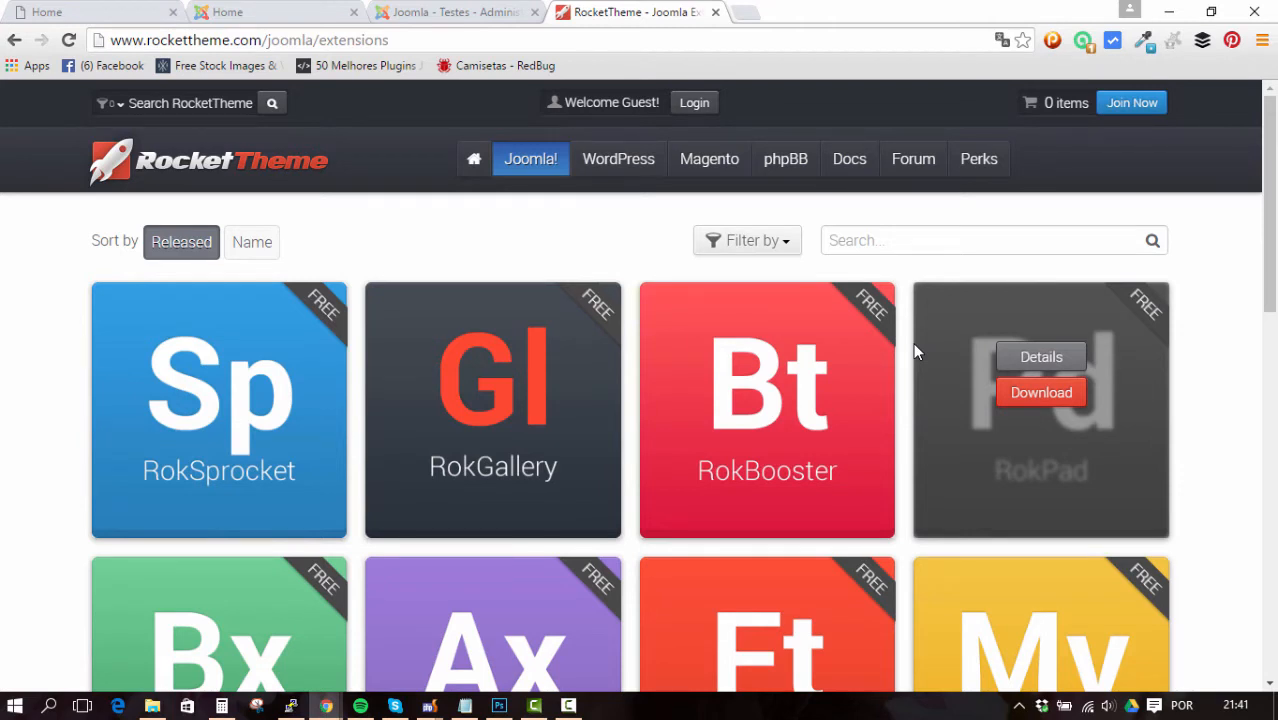
Open the RokSprocket demo and examine its Strips layout examples
mouse_move(103, 345)
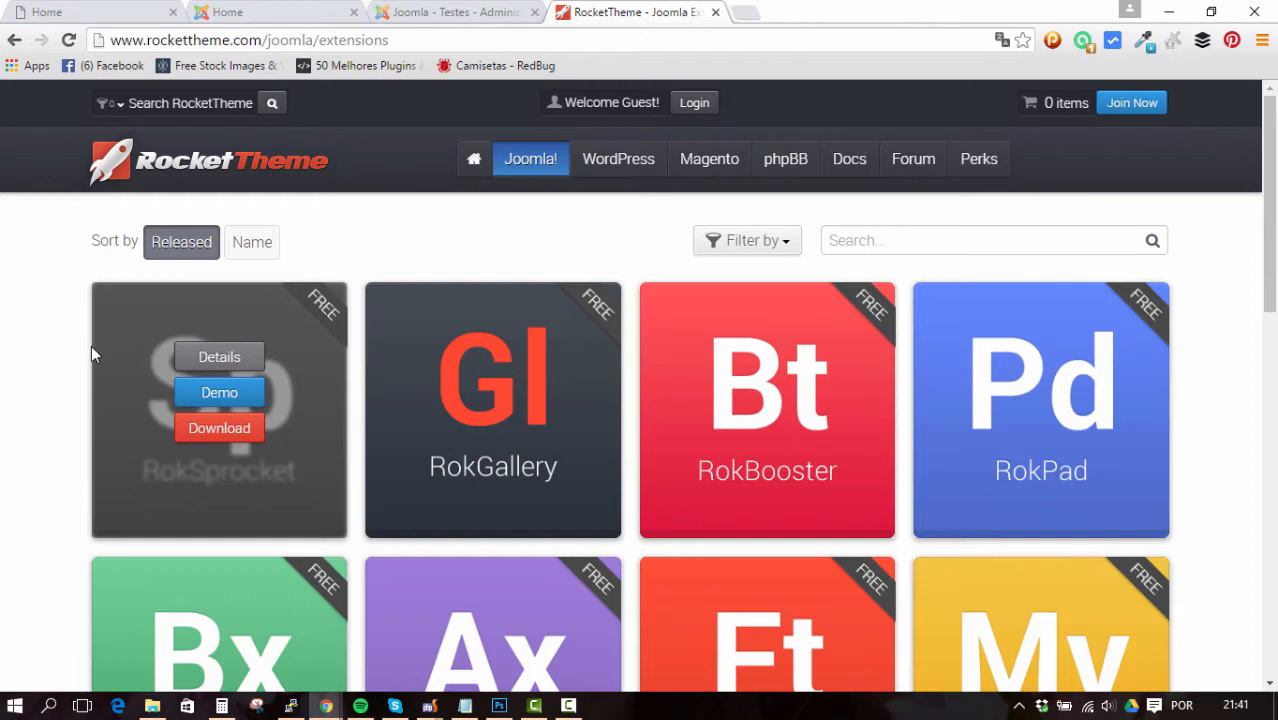
click(220, 391)
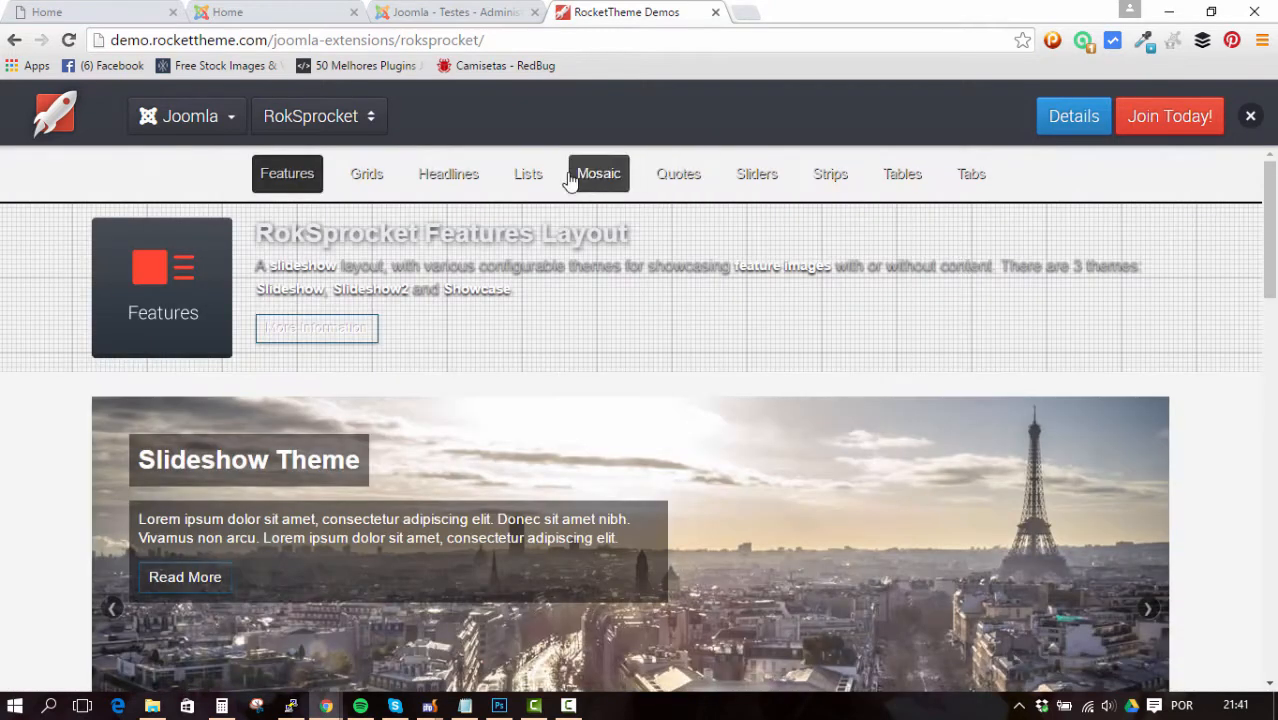
click(840, 188)
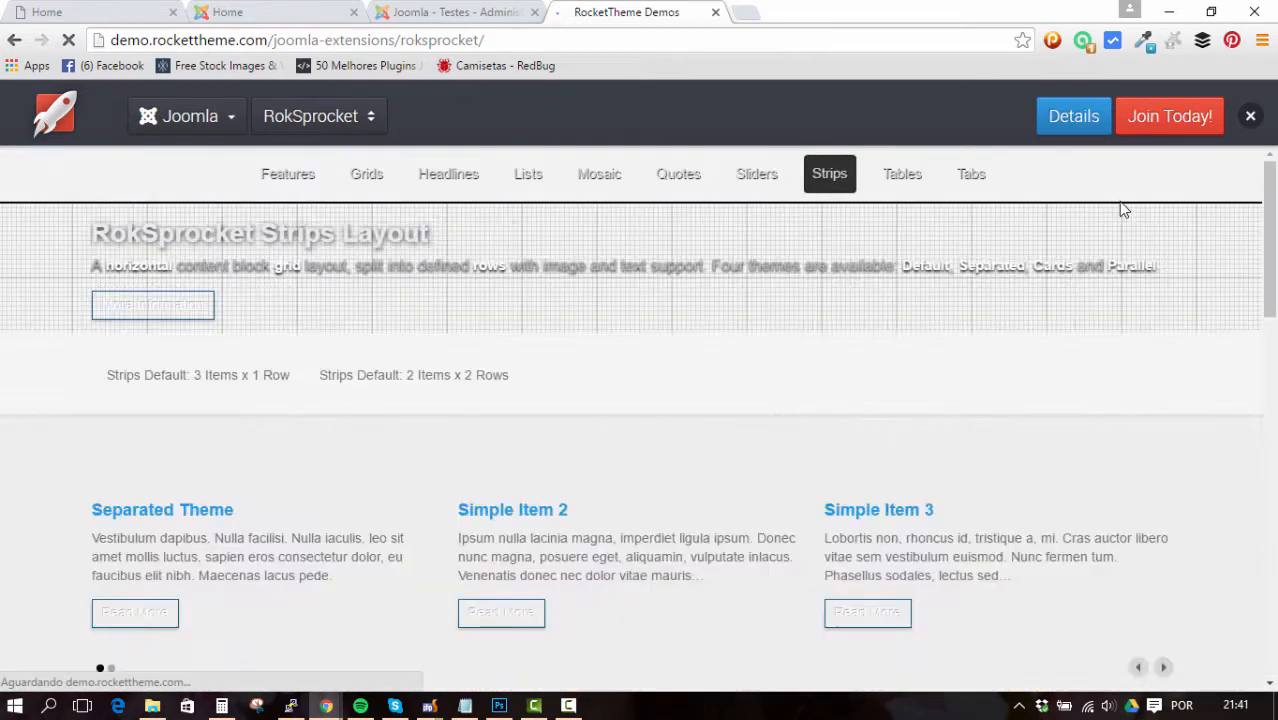
scroll(1060, 215, down, 2)
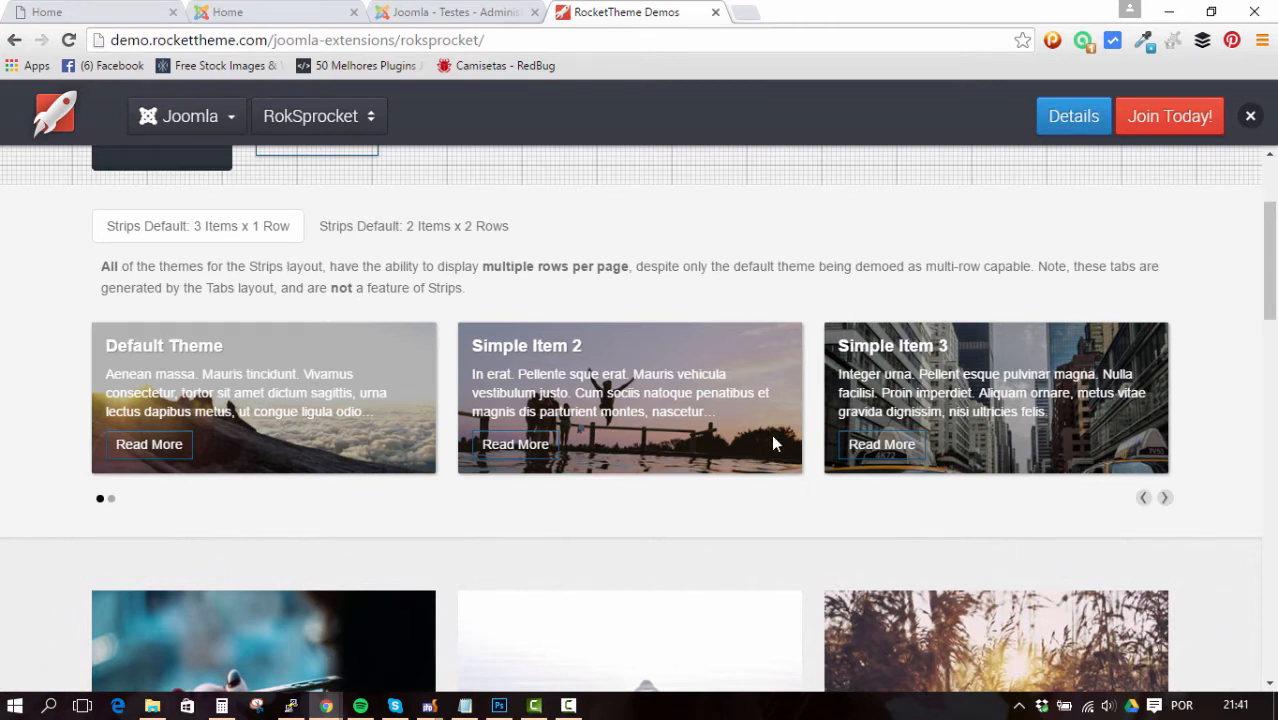
Compare the Strips demo with the featured-articles area on the gantry home page, and close the demo page
click(128, 11)
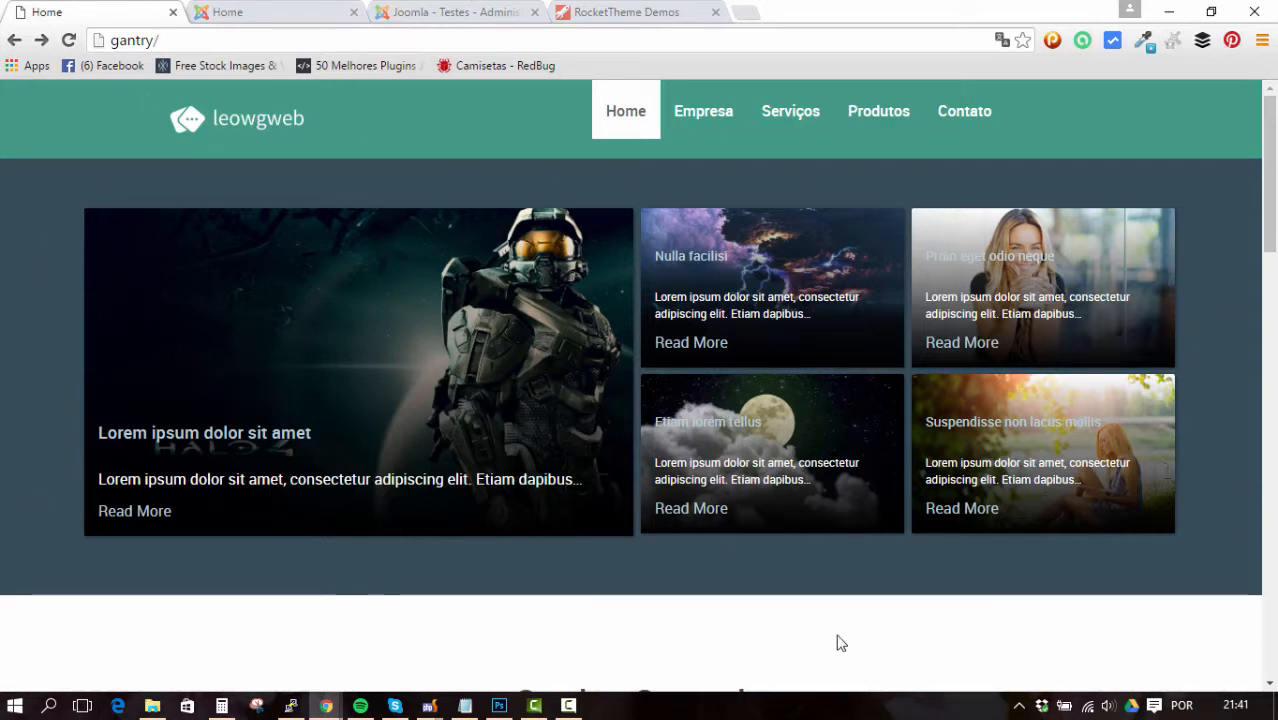
click(652, 10)
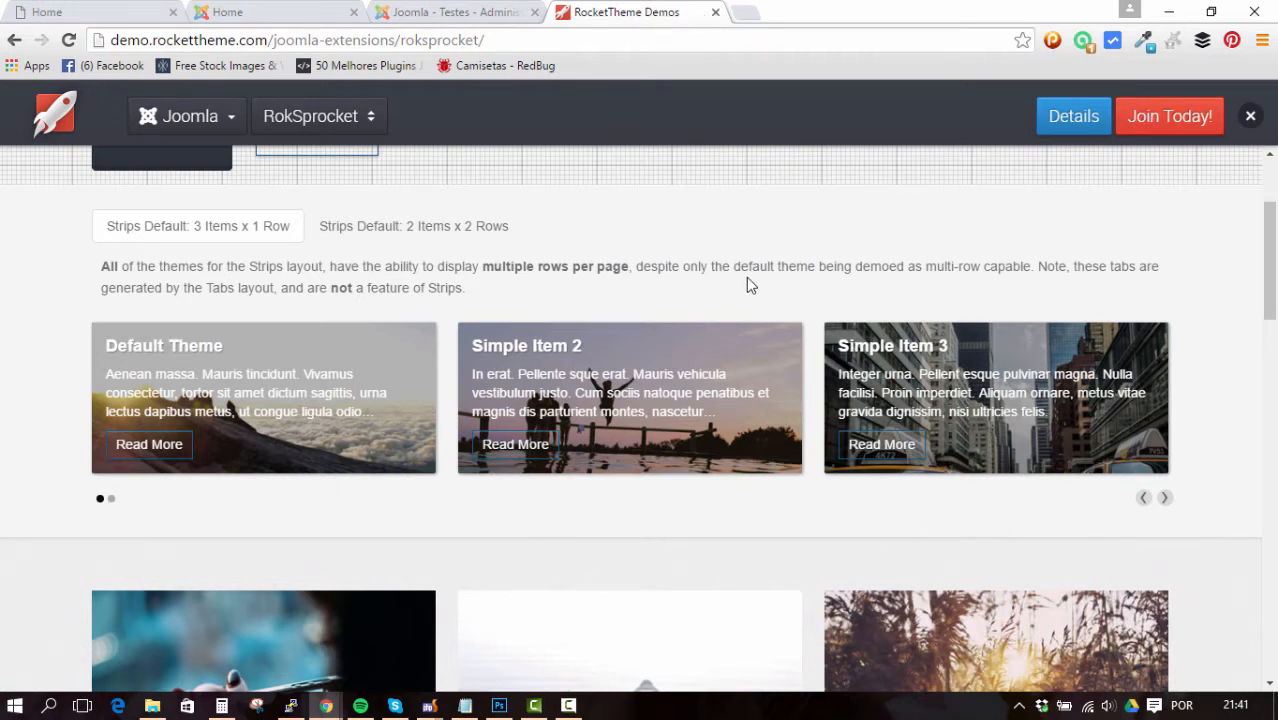
scroll(747, 282, up, 2)
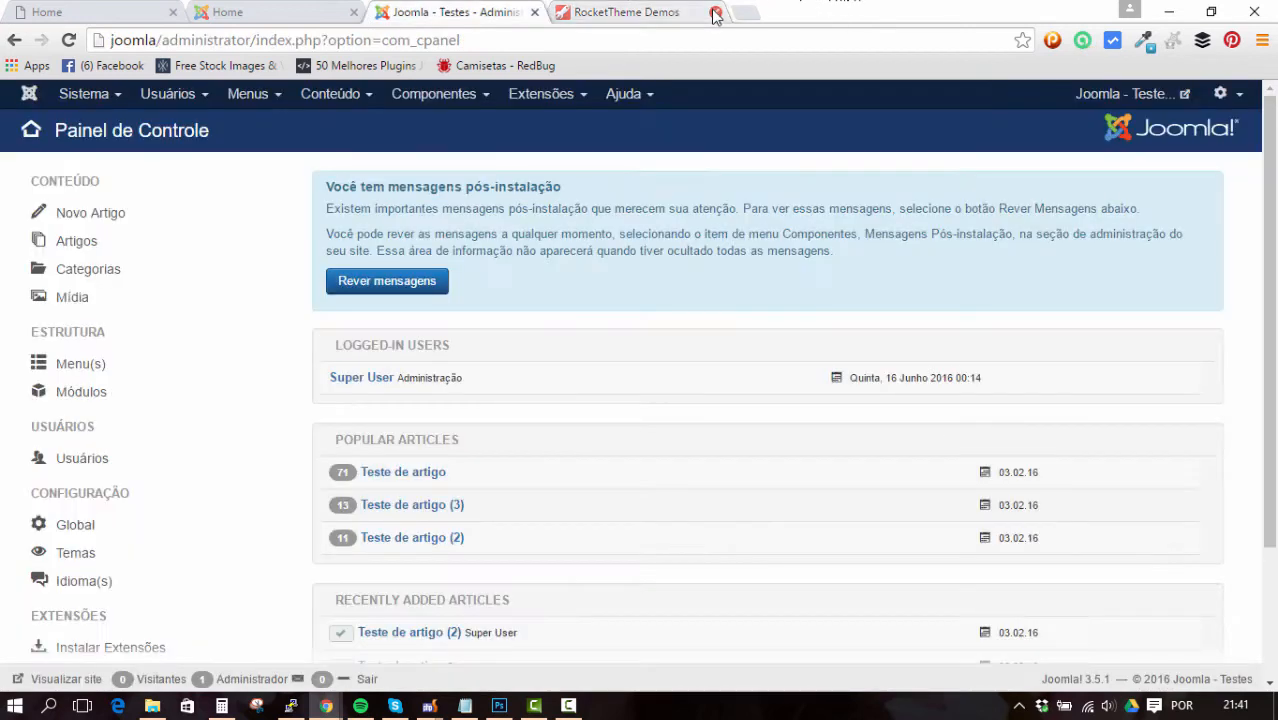
click(715, 12)
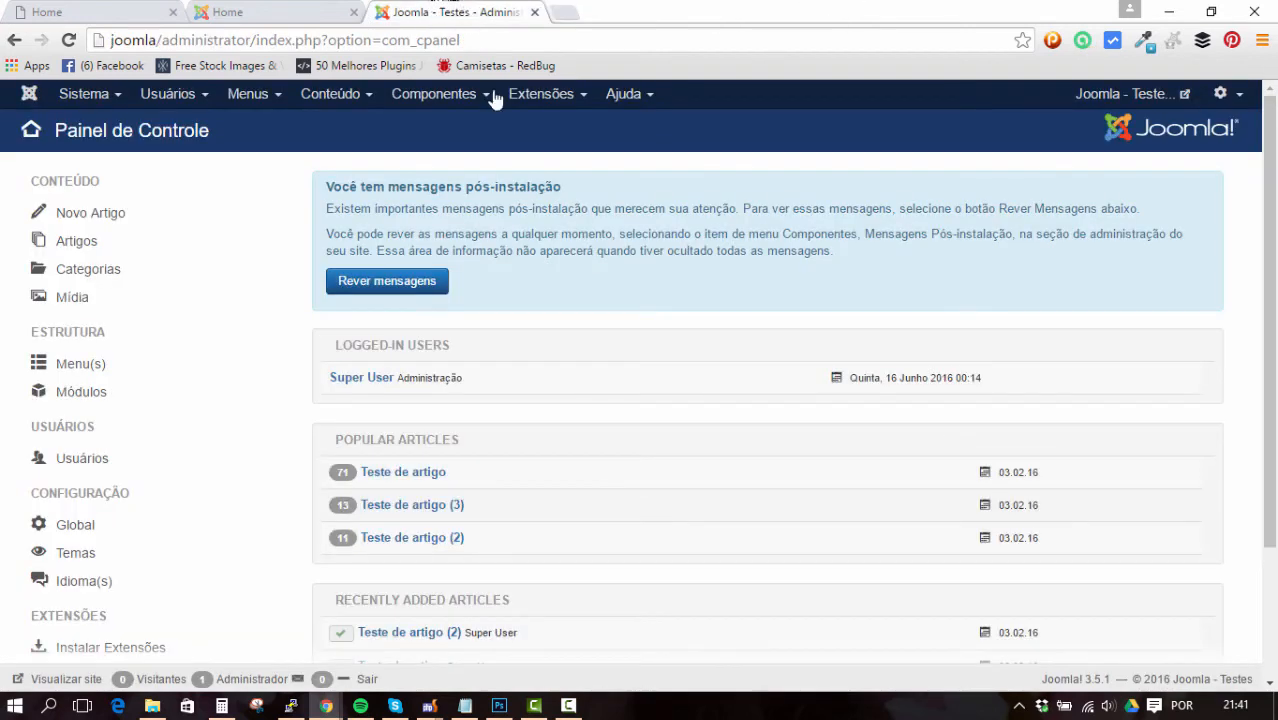
click(444, 101)
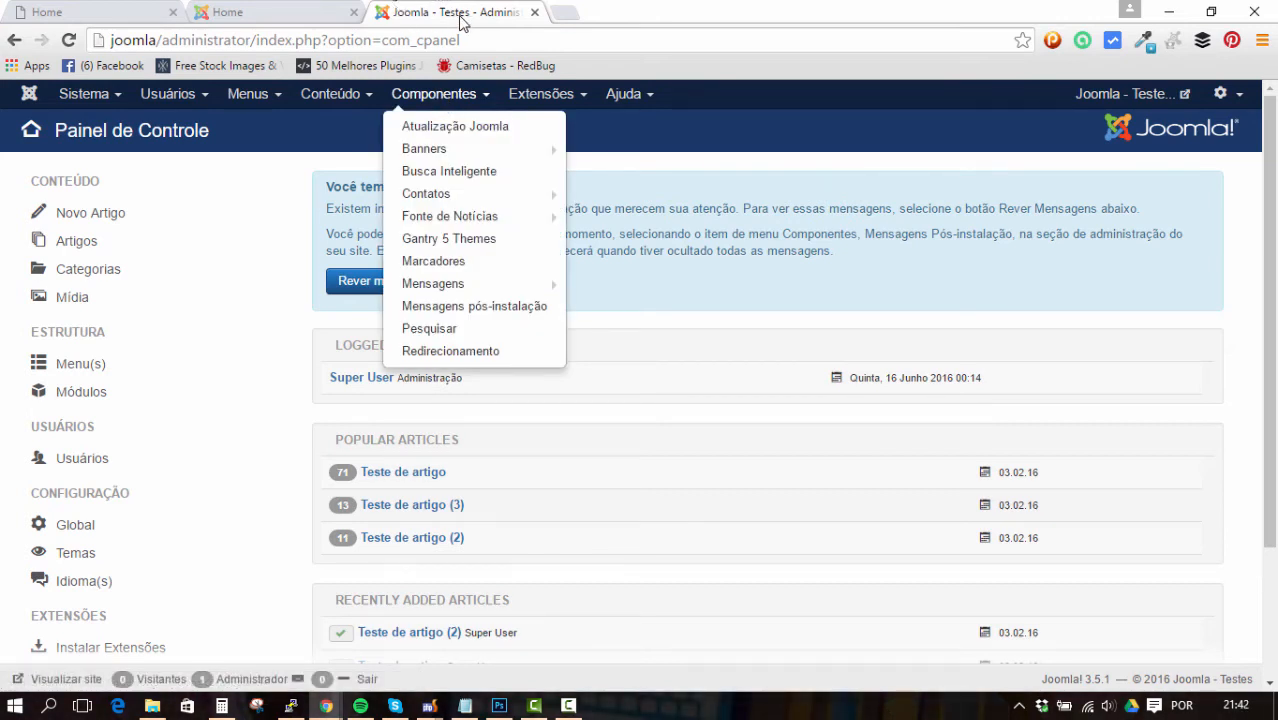
mouse_move(541, 93)
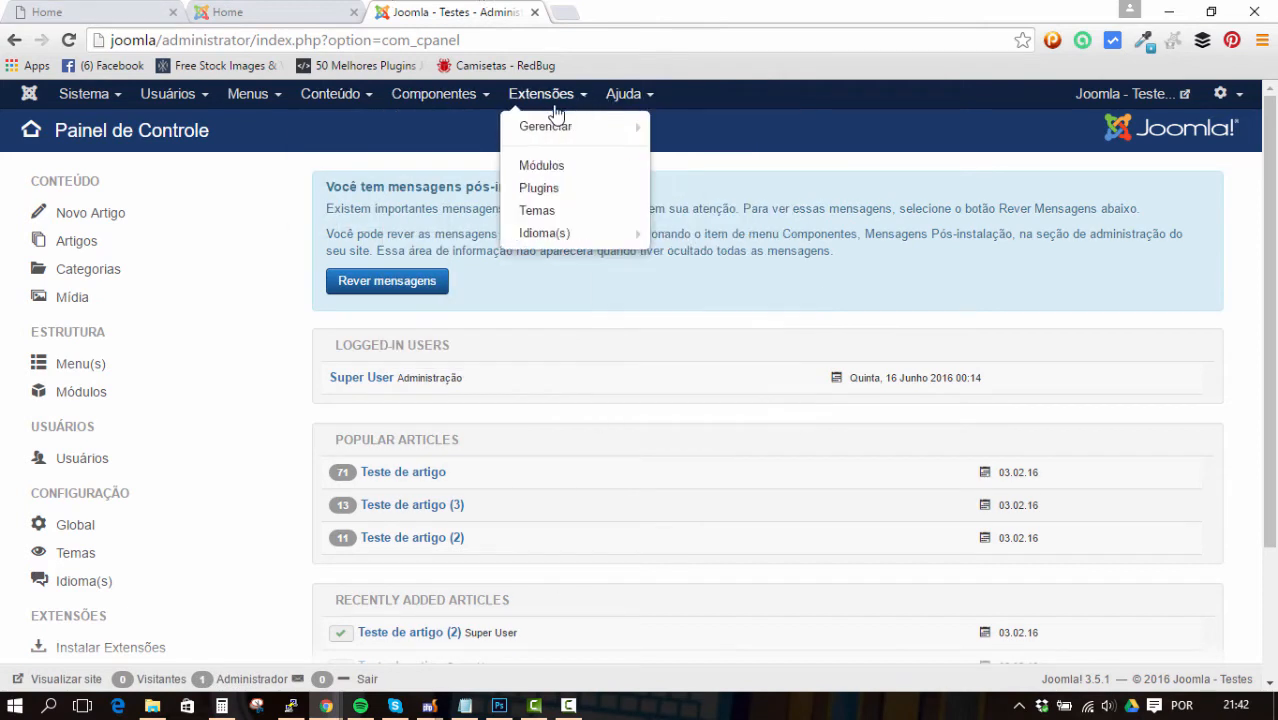
mouse_move(560, 128)
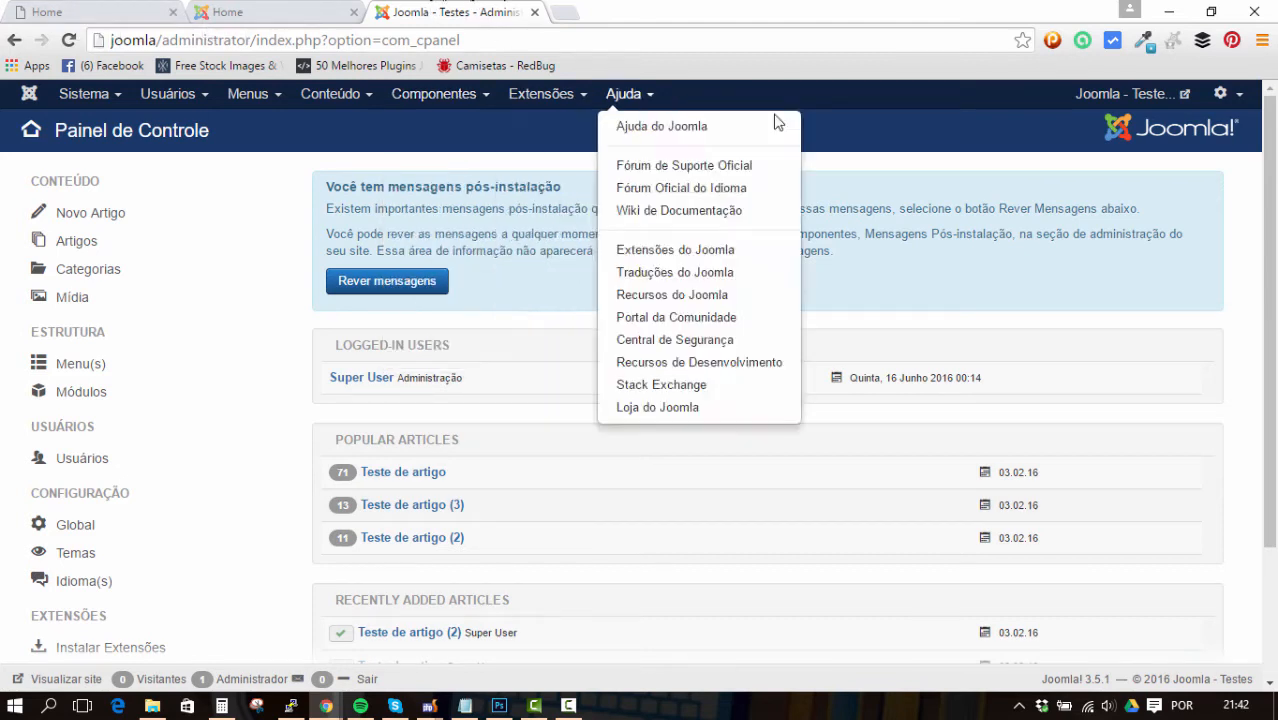
click(230, 12)
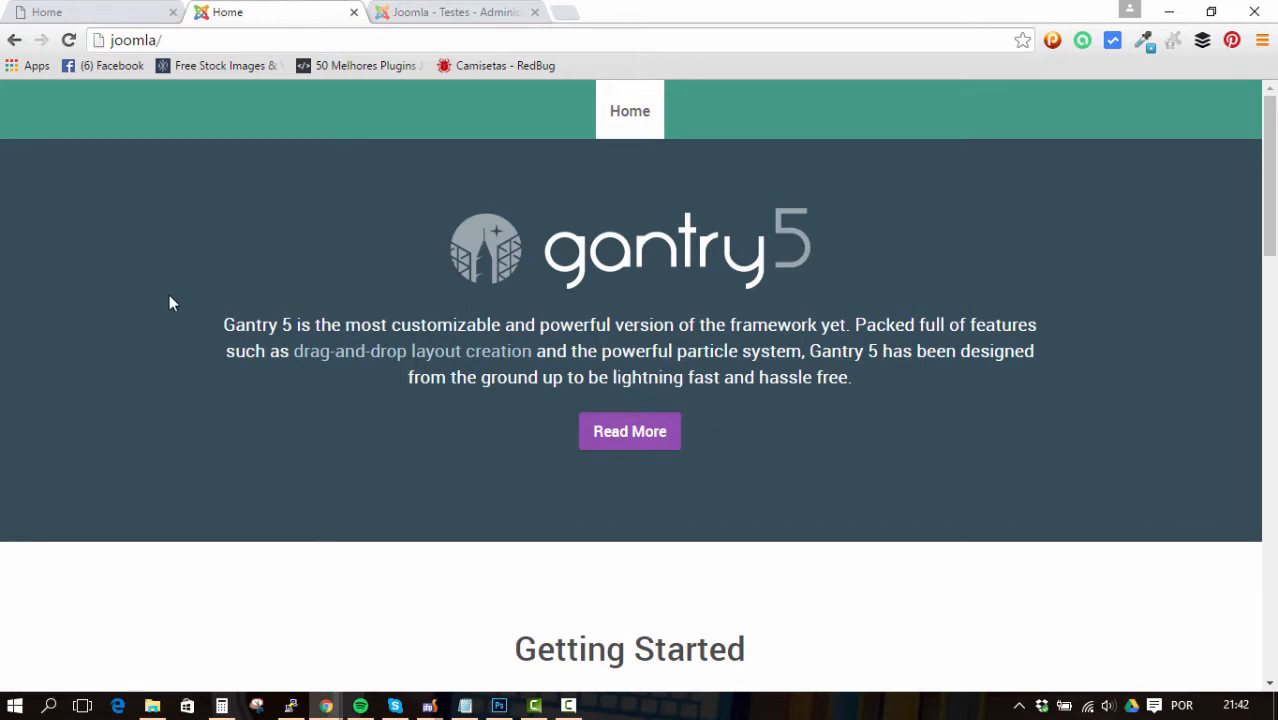
click(403, 10)
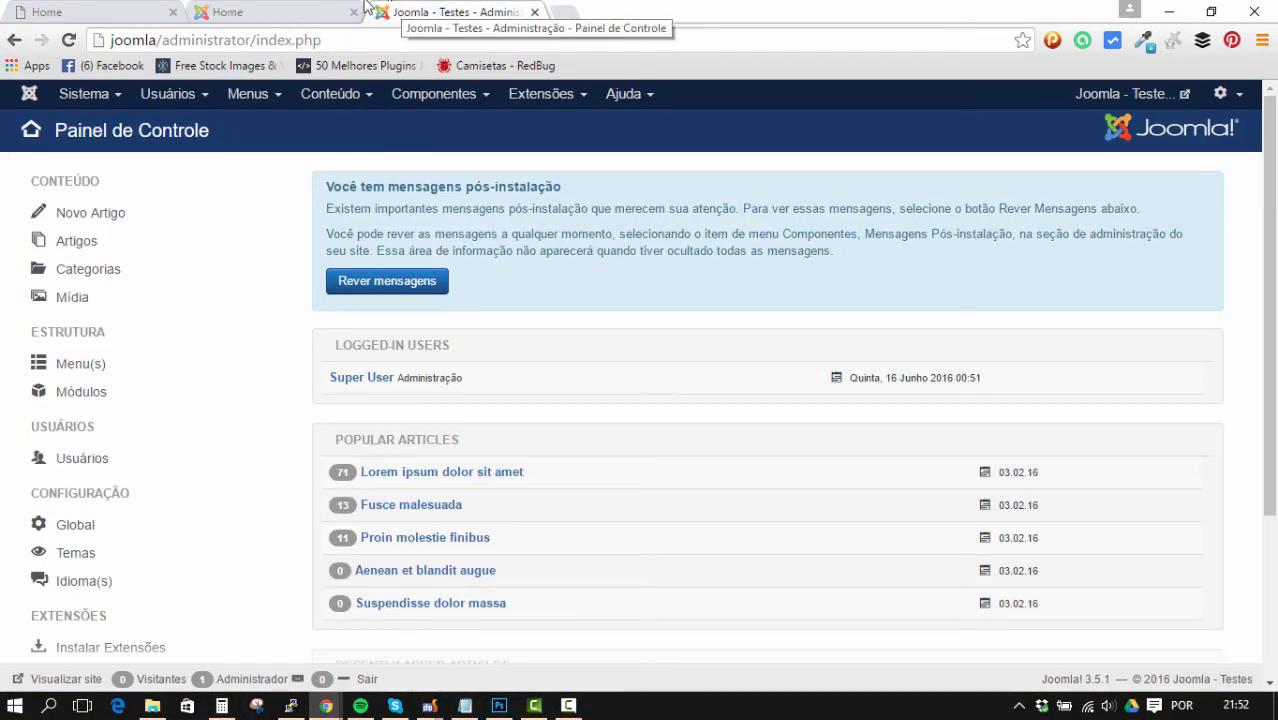
Open the list of site modules in the Joomla administration
click(473, 100)
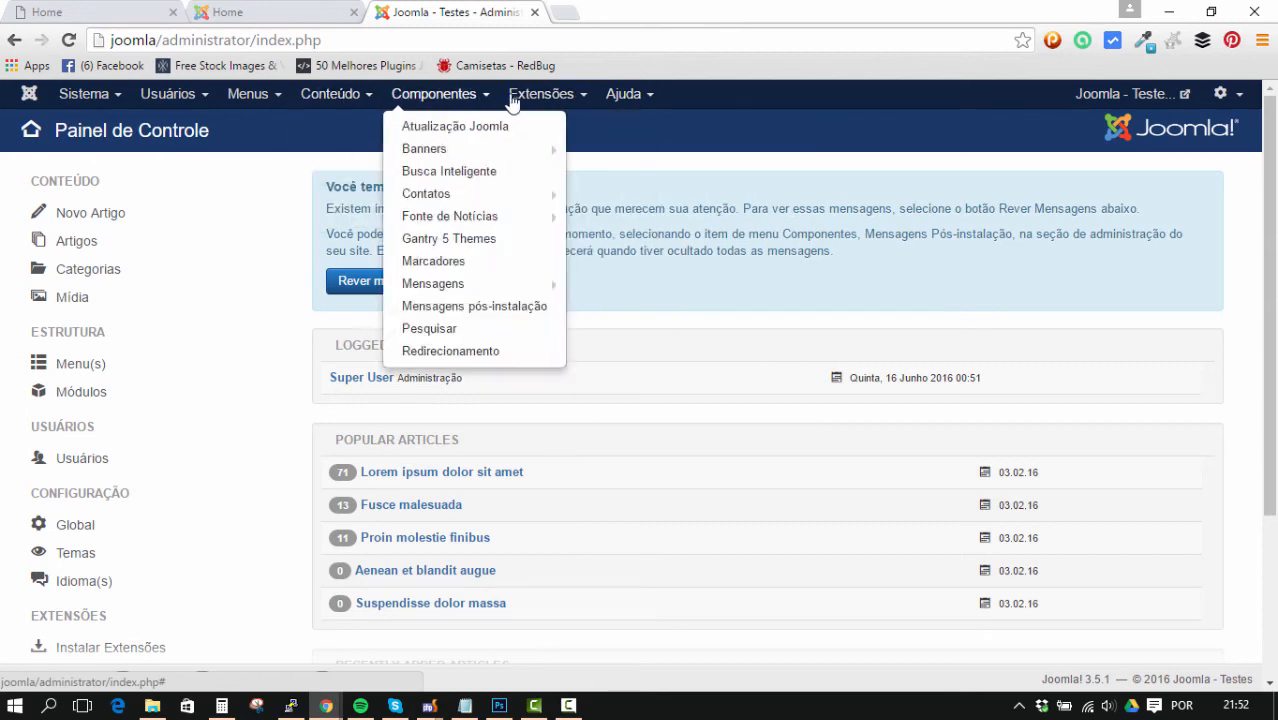
mouse_move(545, 95)
click(556, 165)
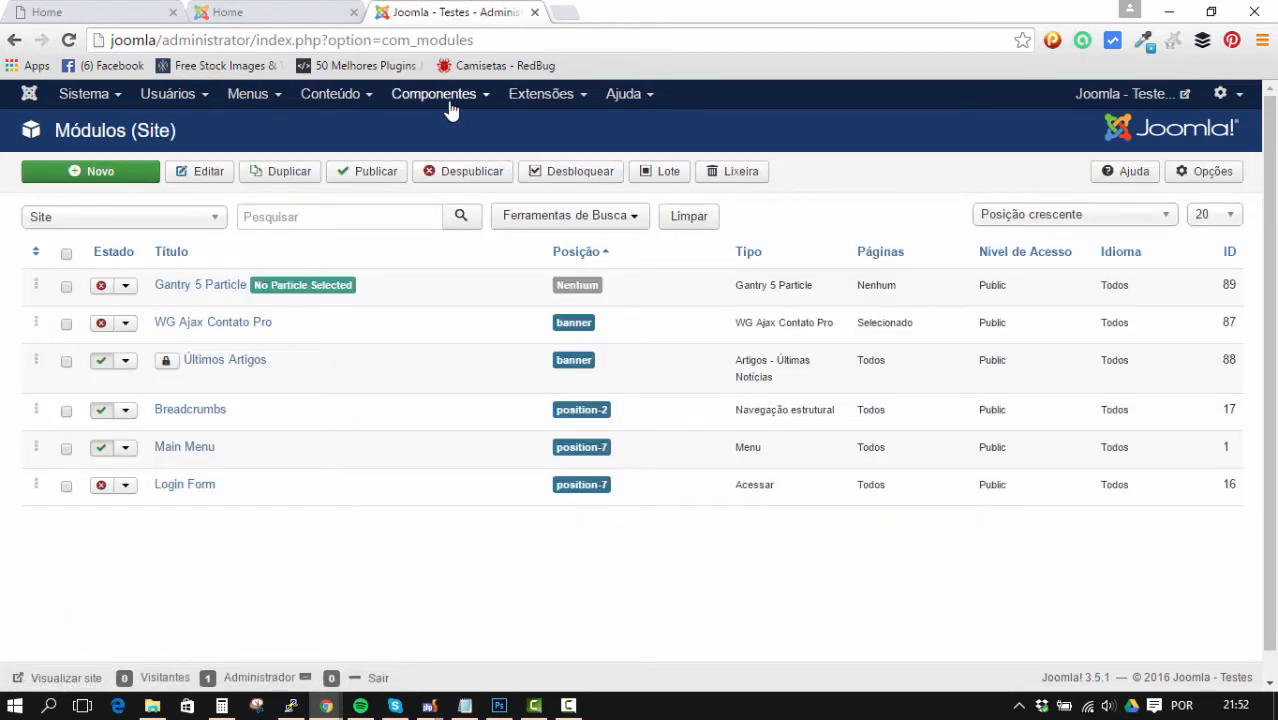
mouse_move(448, 106)
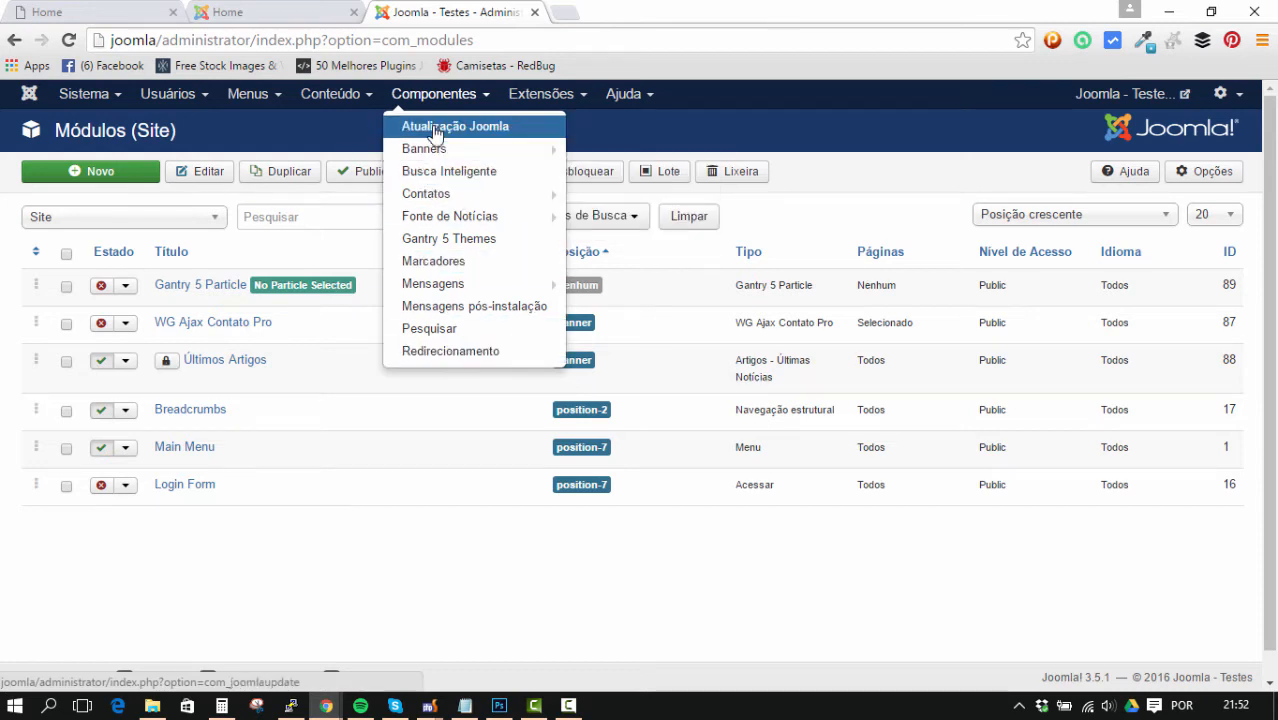
mouse_move(480, 148)
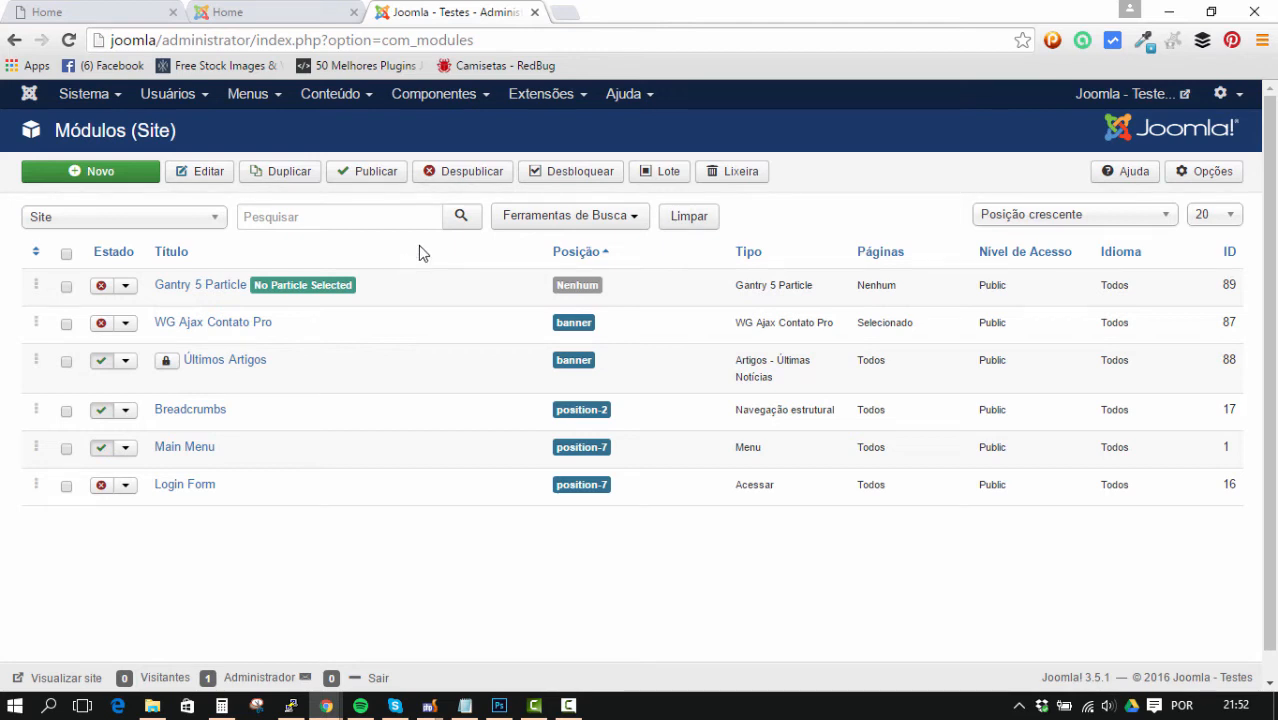
Create a new module of the type RokSprocket Module
click(113, 180)
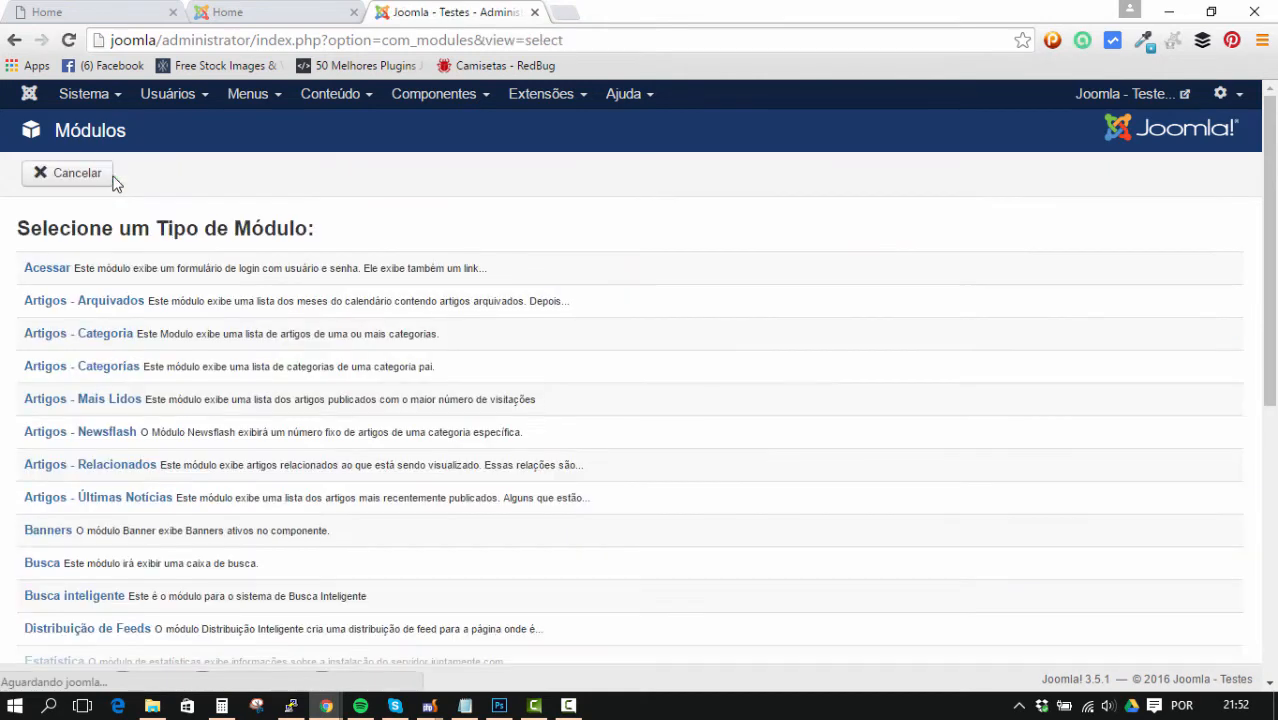
scroll(145, 218, down, 2)
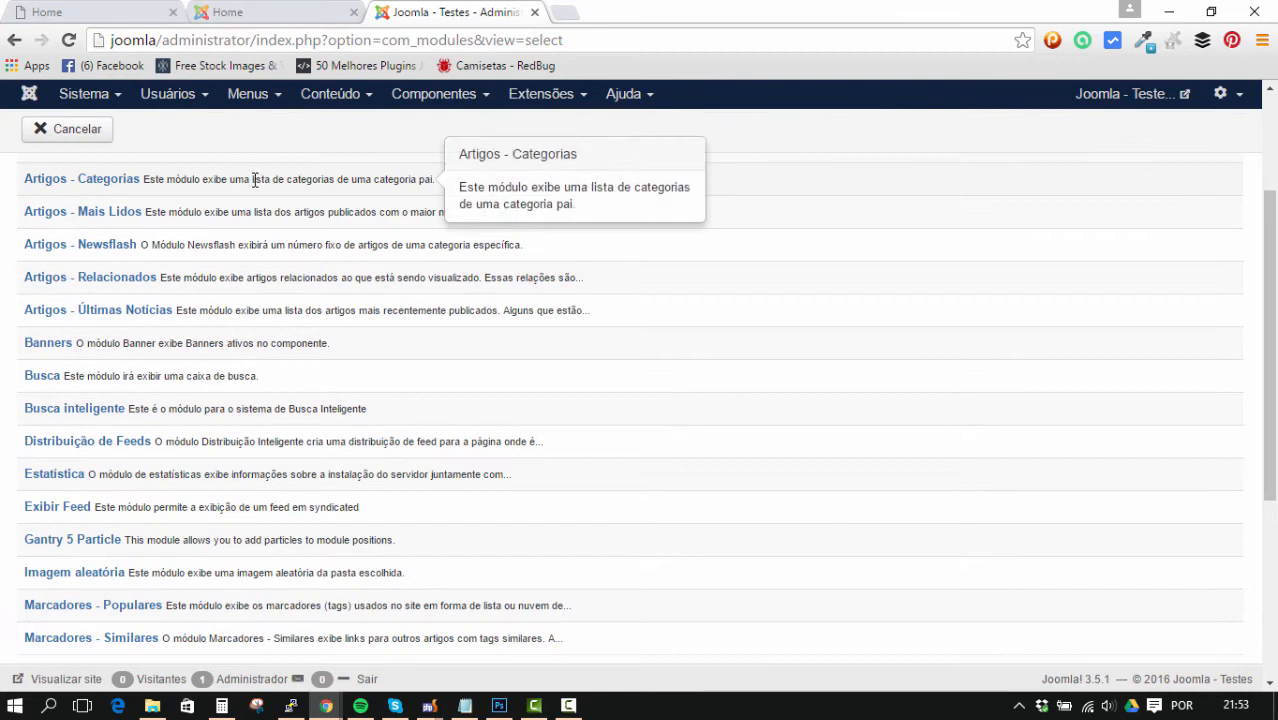
scroll(258, 200, down, 3)
scroll(202, 258, down, 2)
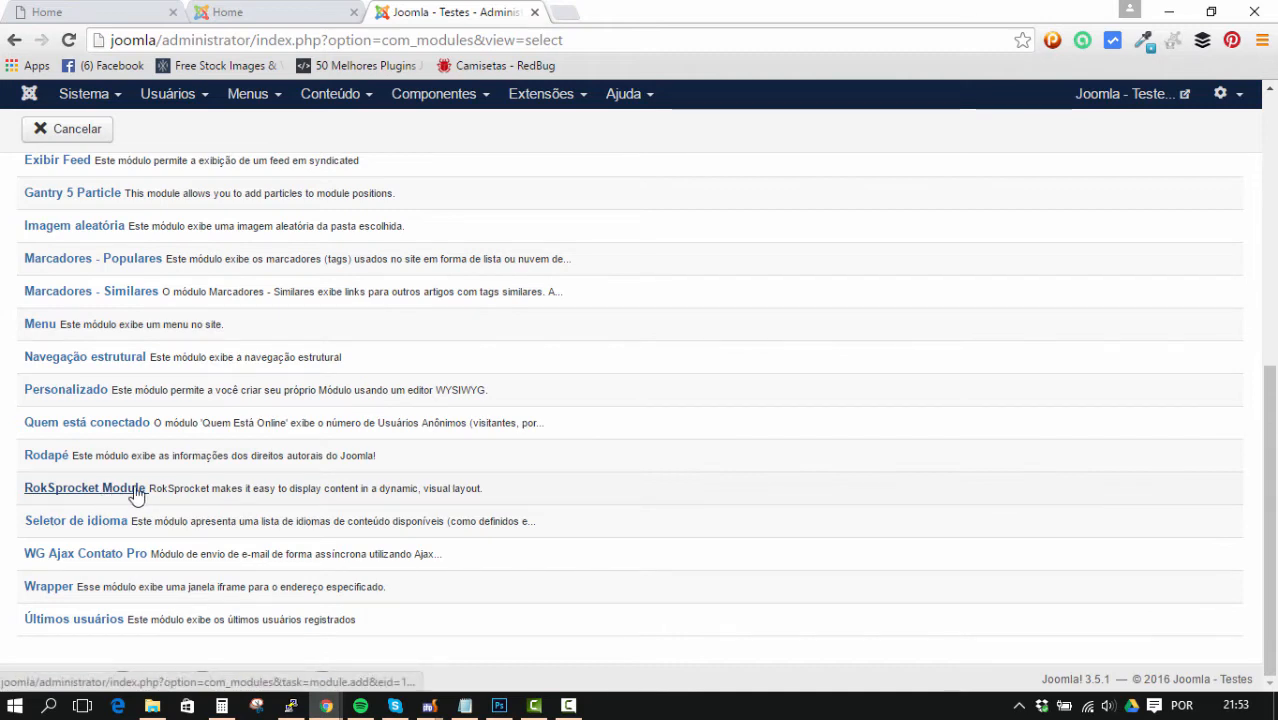
click(134, 494)
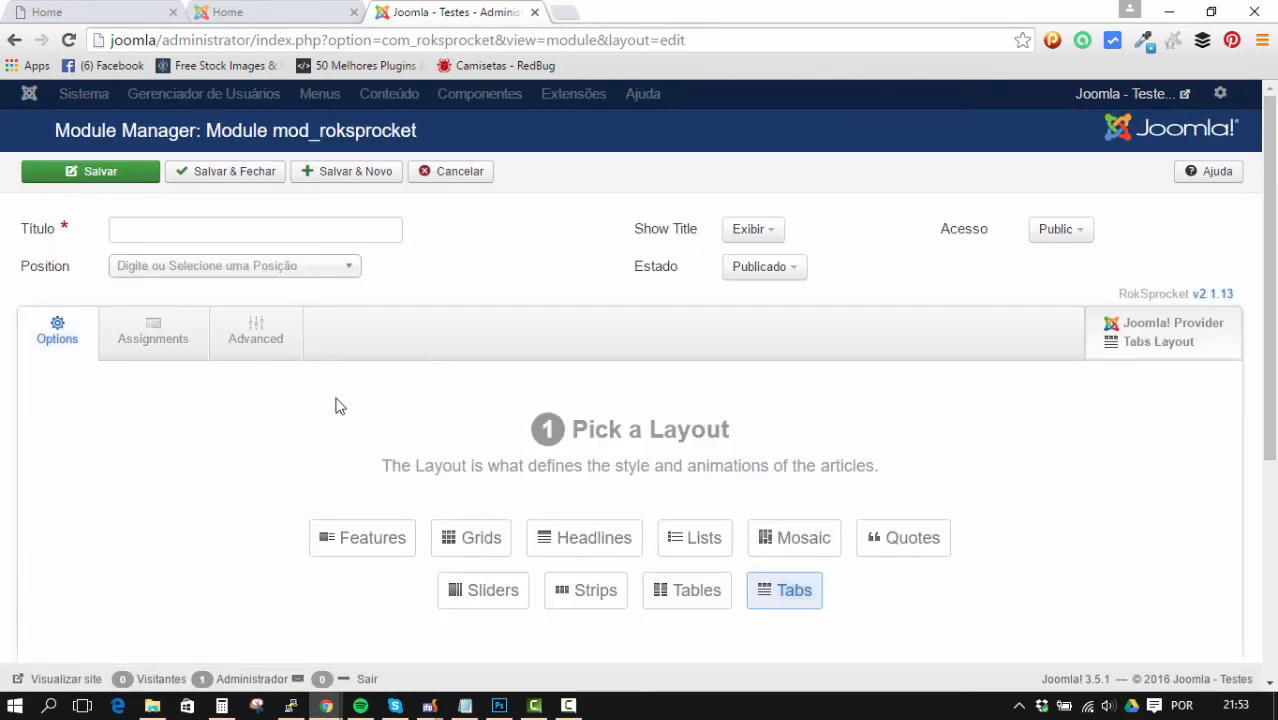
Title the new RokSprocket module Slider
click(134, 229)
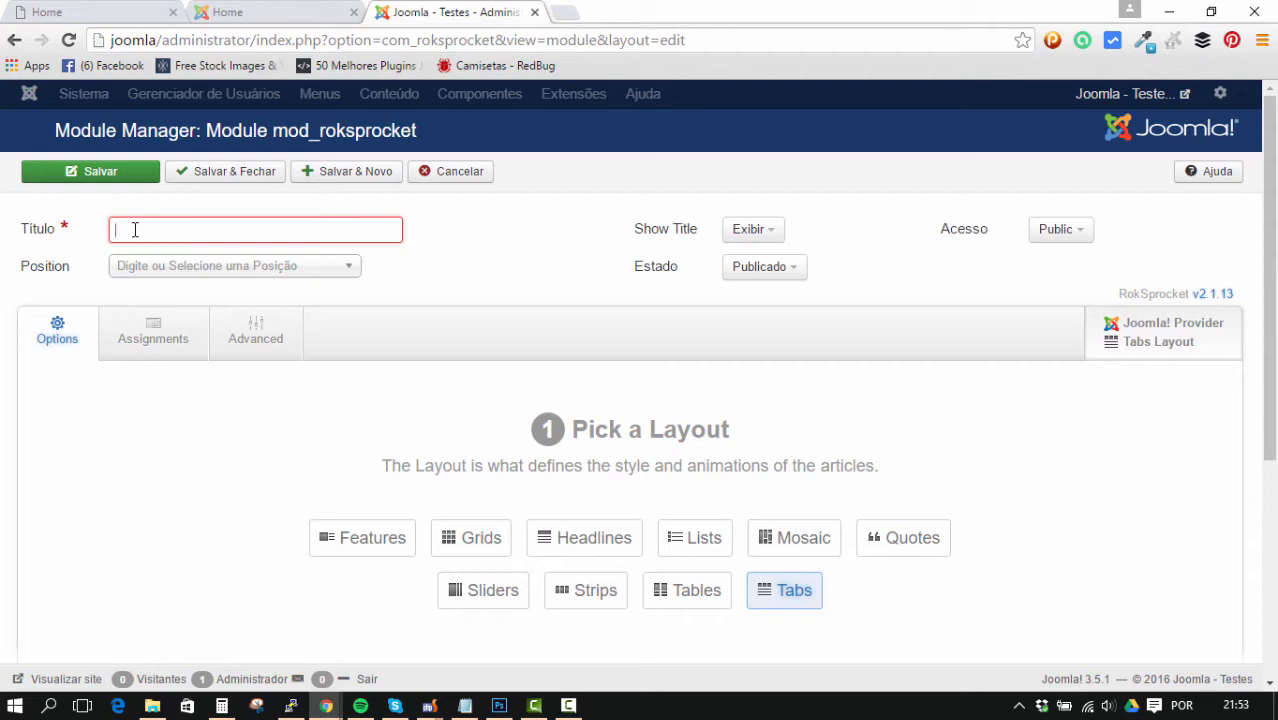
text(Sl)
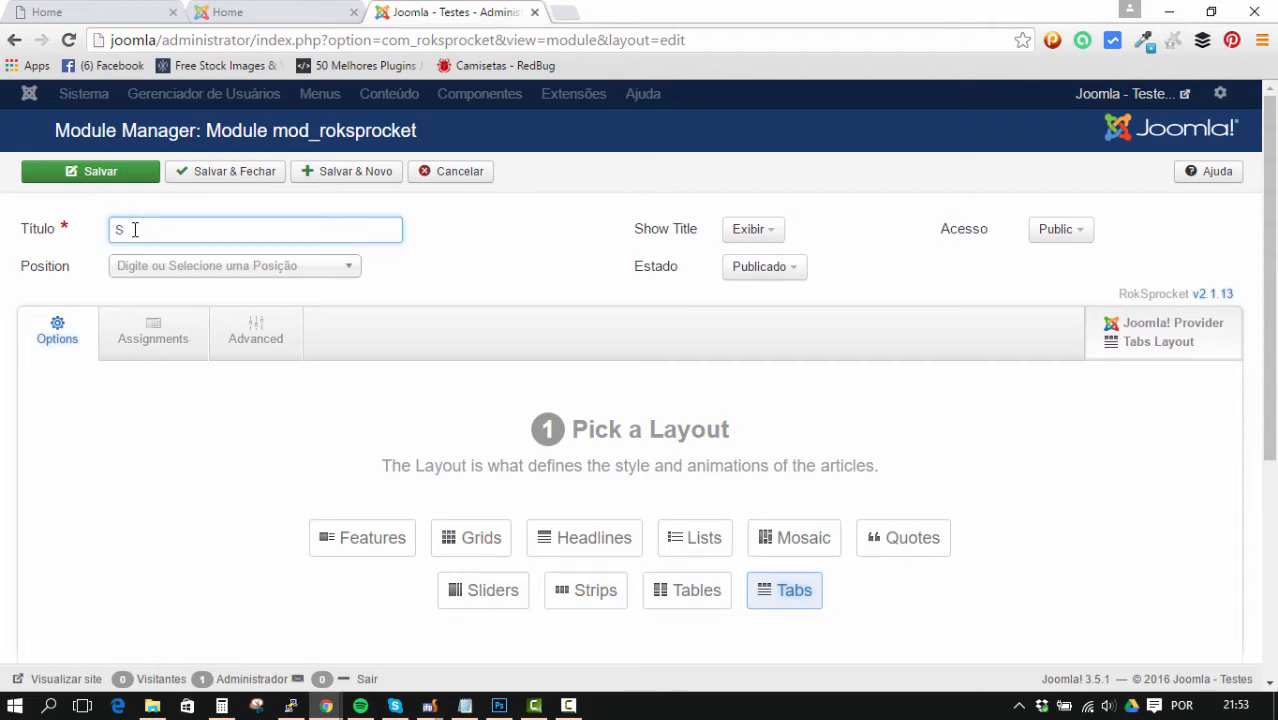
key(BackSpace)
text(Slider)
Assign the module to the Slider [slider] position of the G5_hydrogen template
click(263, 268)
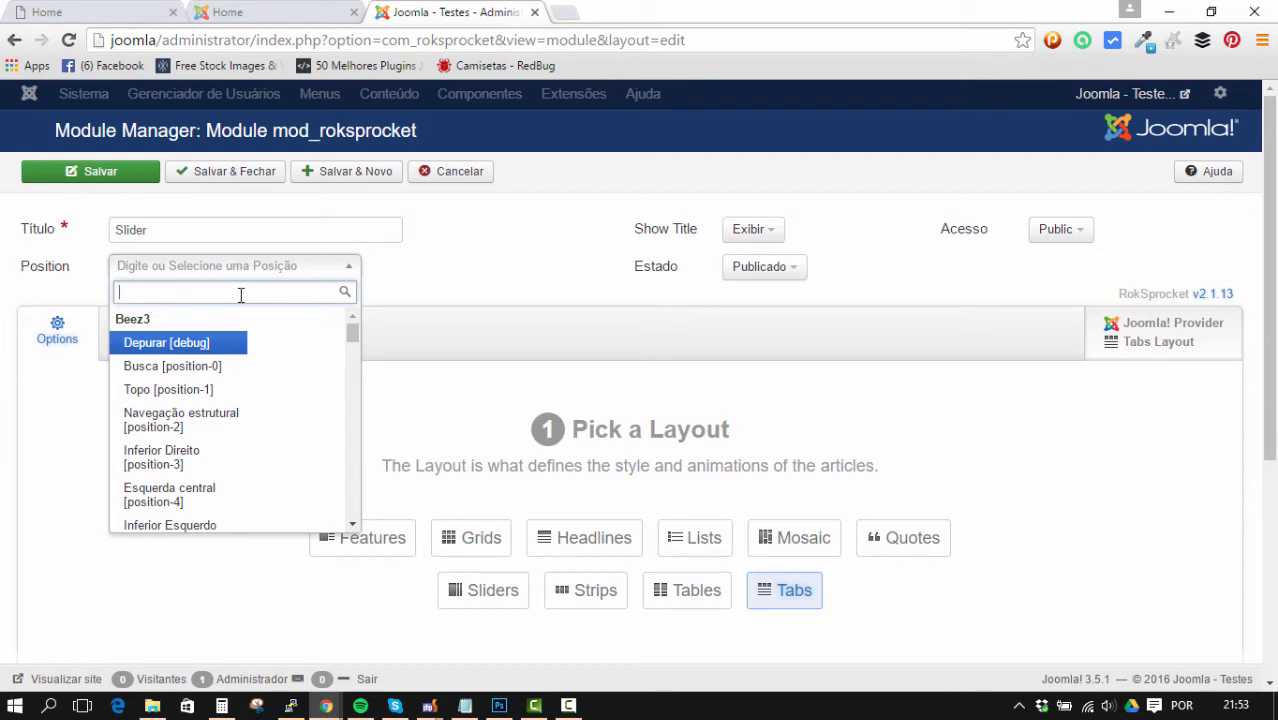
text(sec)
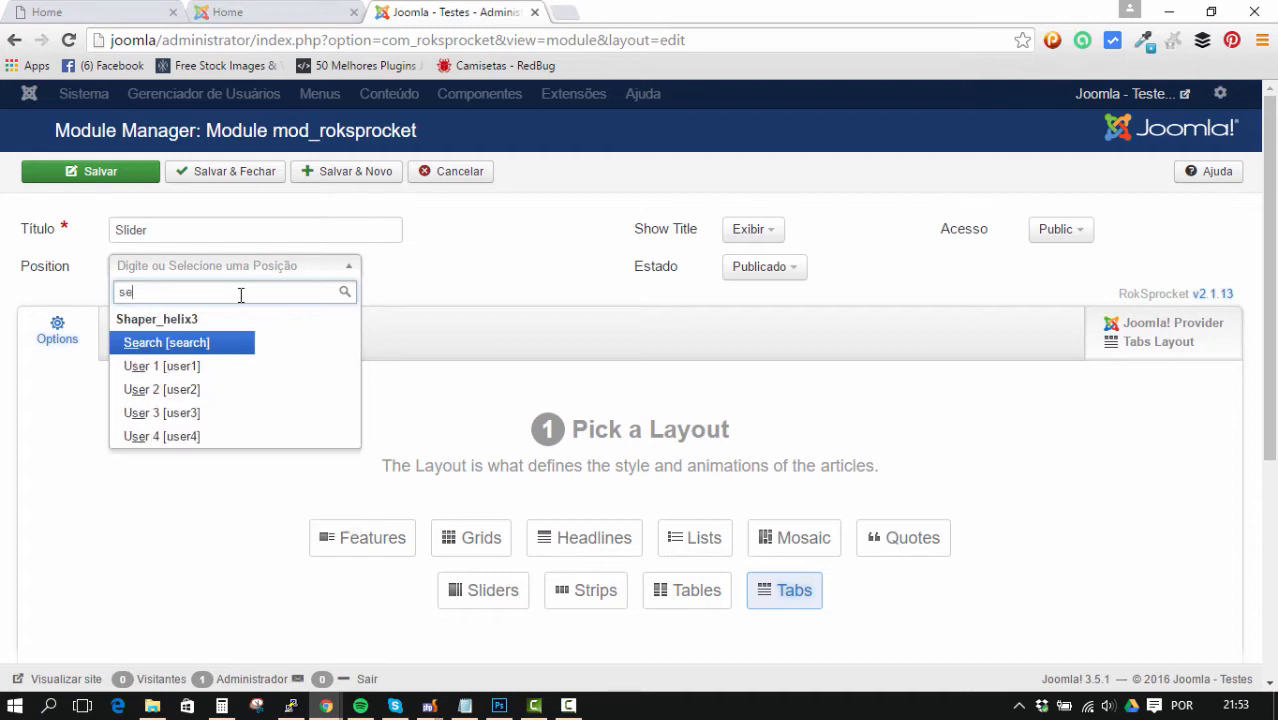
key(BackSpace)
key(BackSpace)
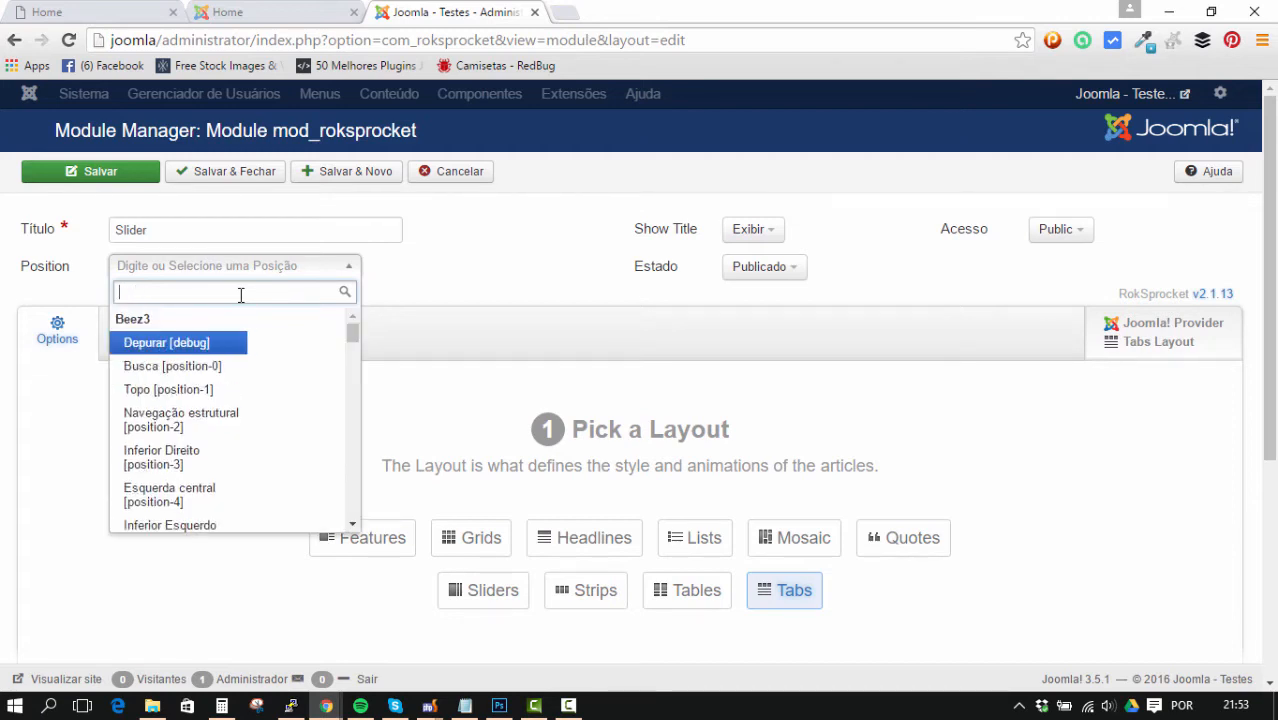
text(sli)
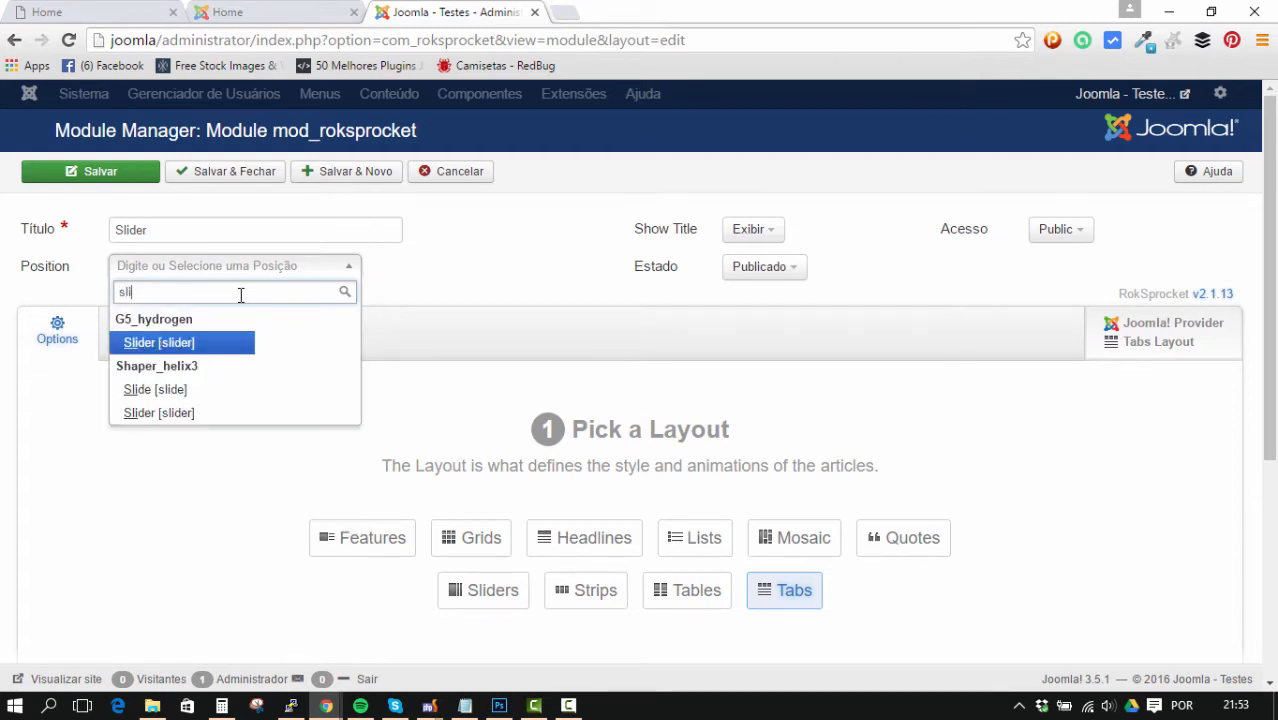
click(185, 343)
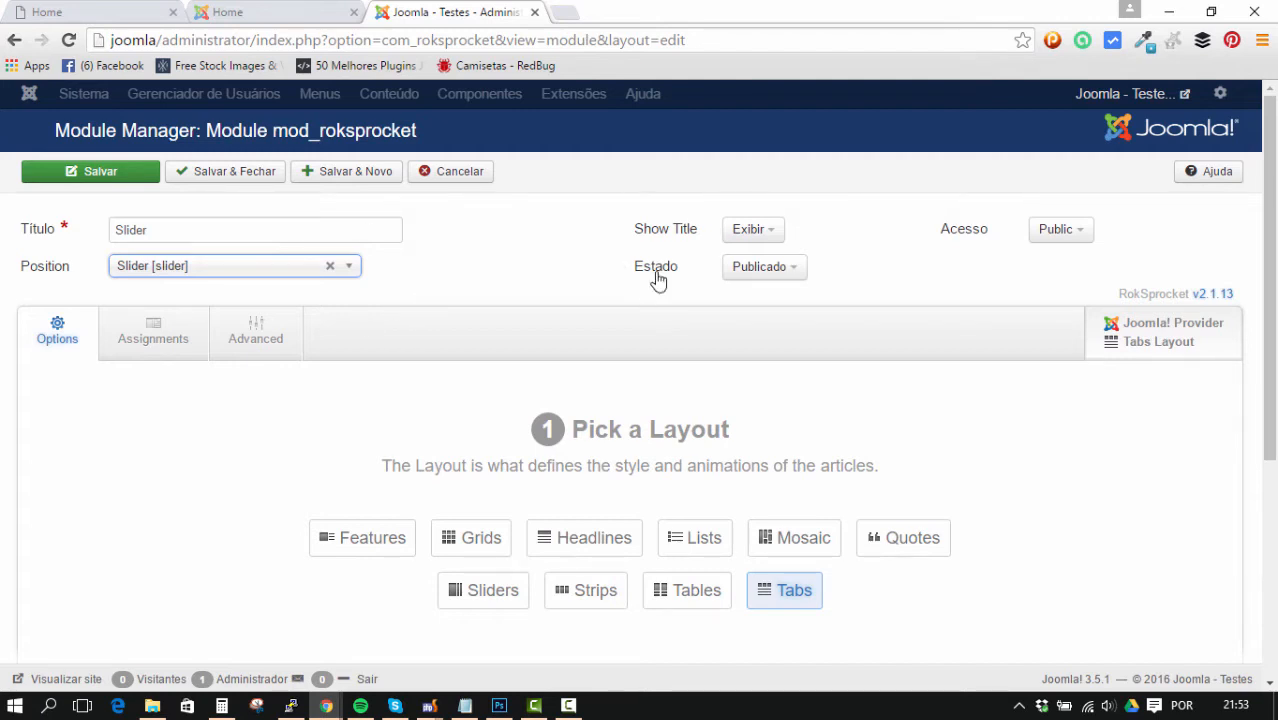
Set the module's title display to Ocultar and choose Strips as its layout
click(740, 231)
click(766, 281)
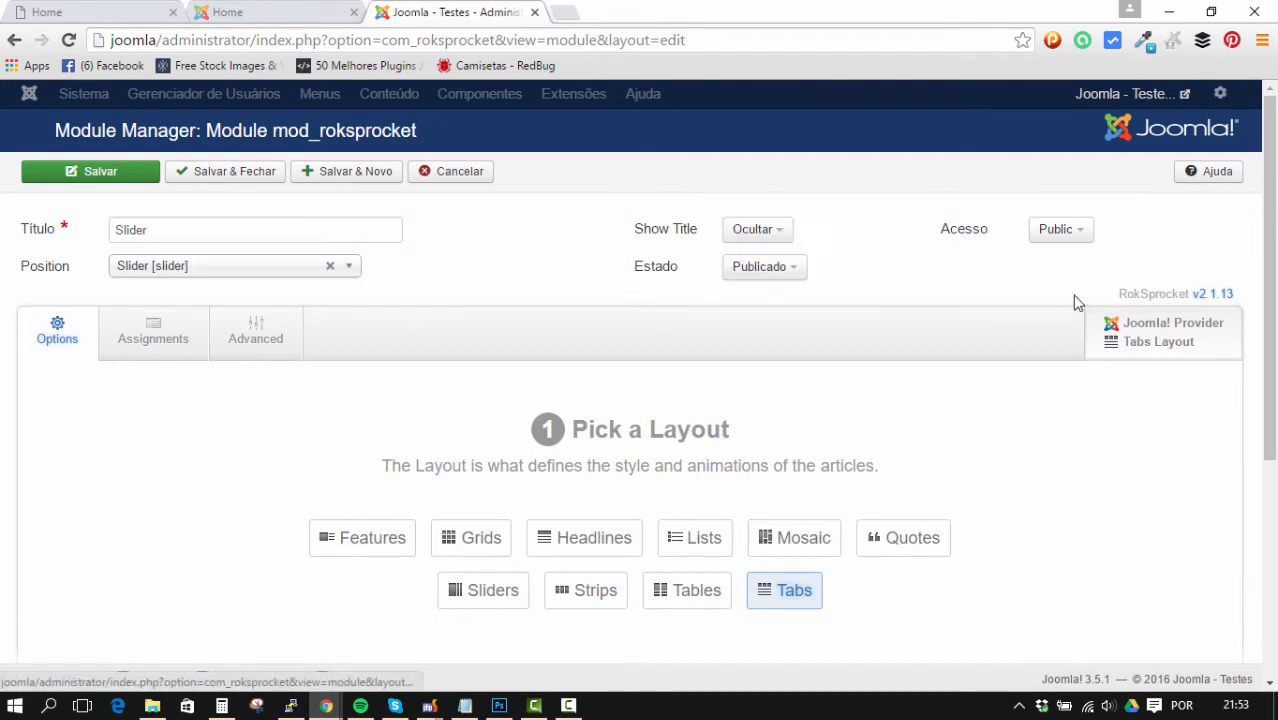
scroll(336, 386, down, 1)
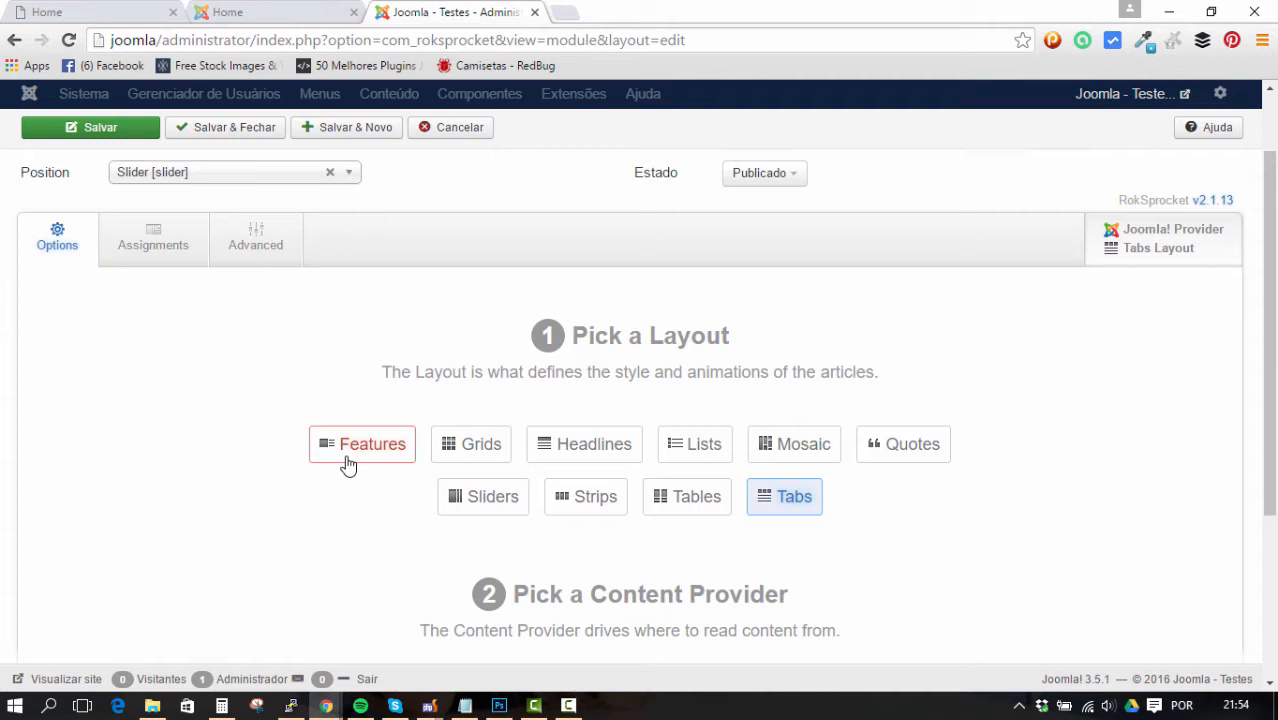
click(594, 507)
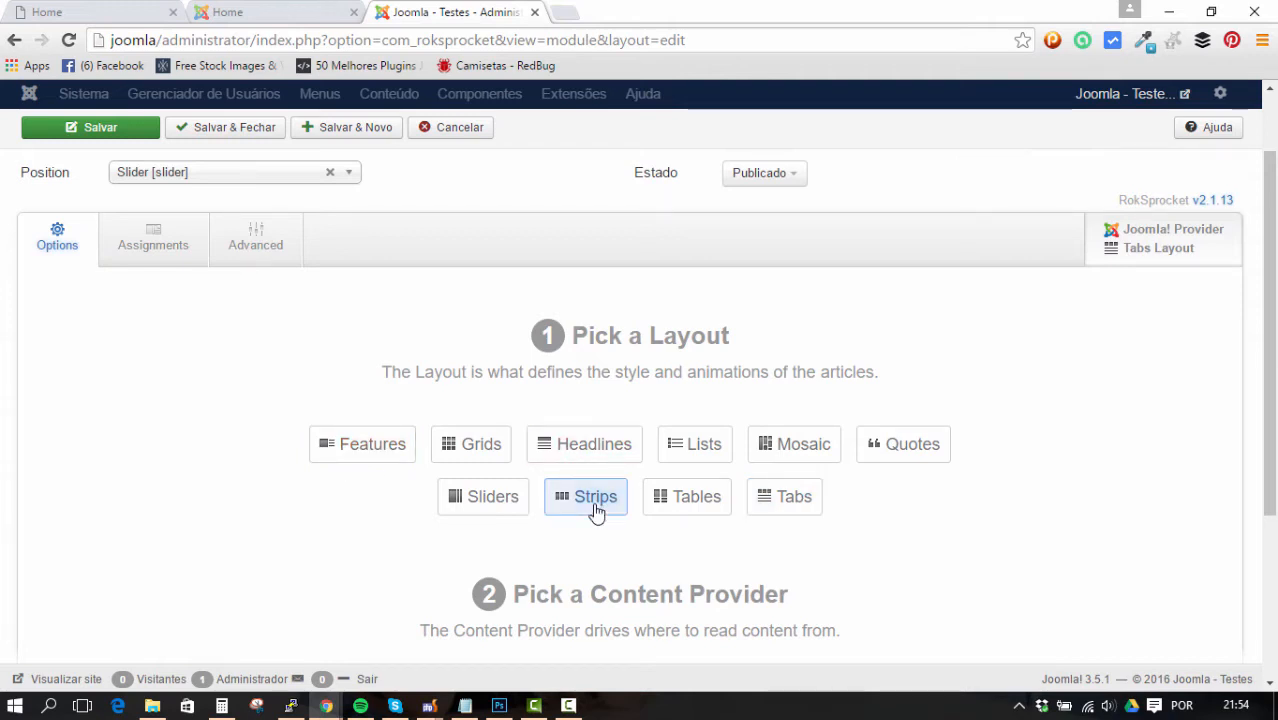
Review the layout and content provider choices offered for the new Slider module
scroll(876, 382, down, 2)
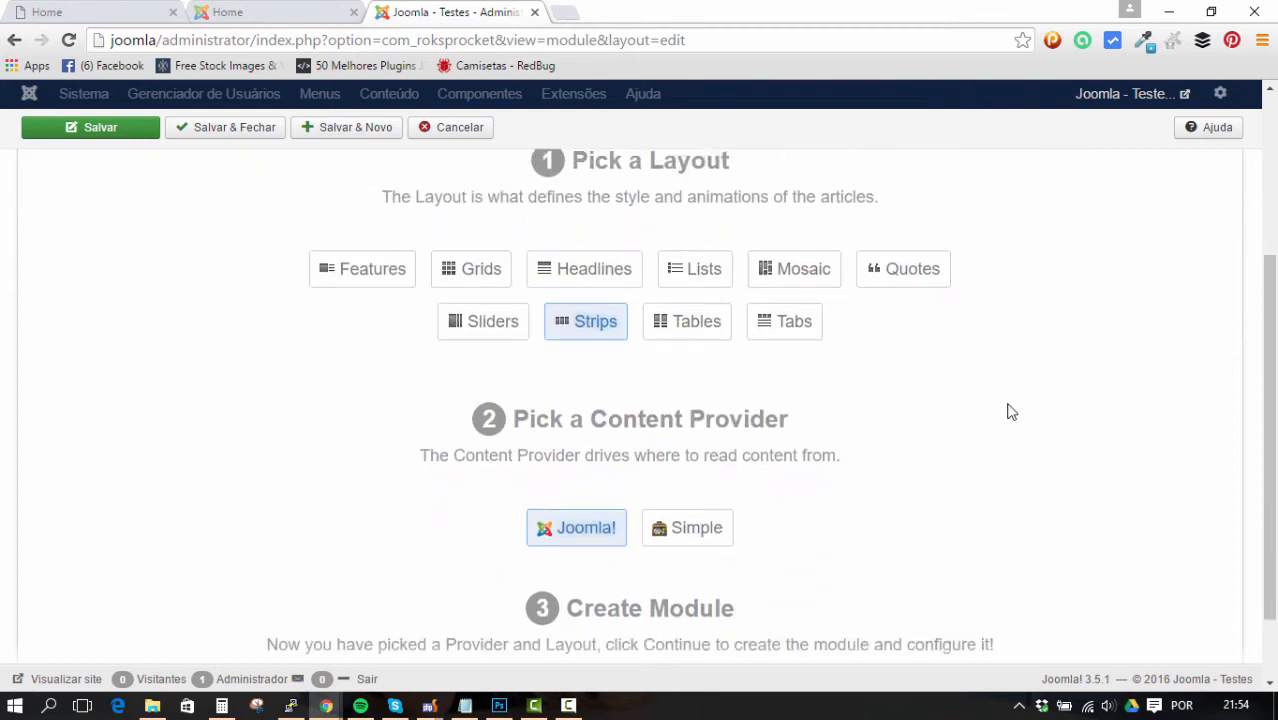
scroll(1007, 408, up, 2)
scroll(770, 379, down, 2)
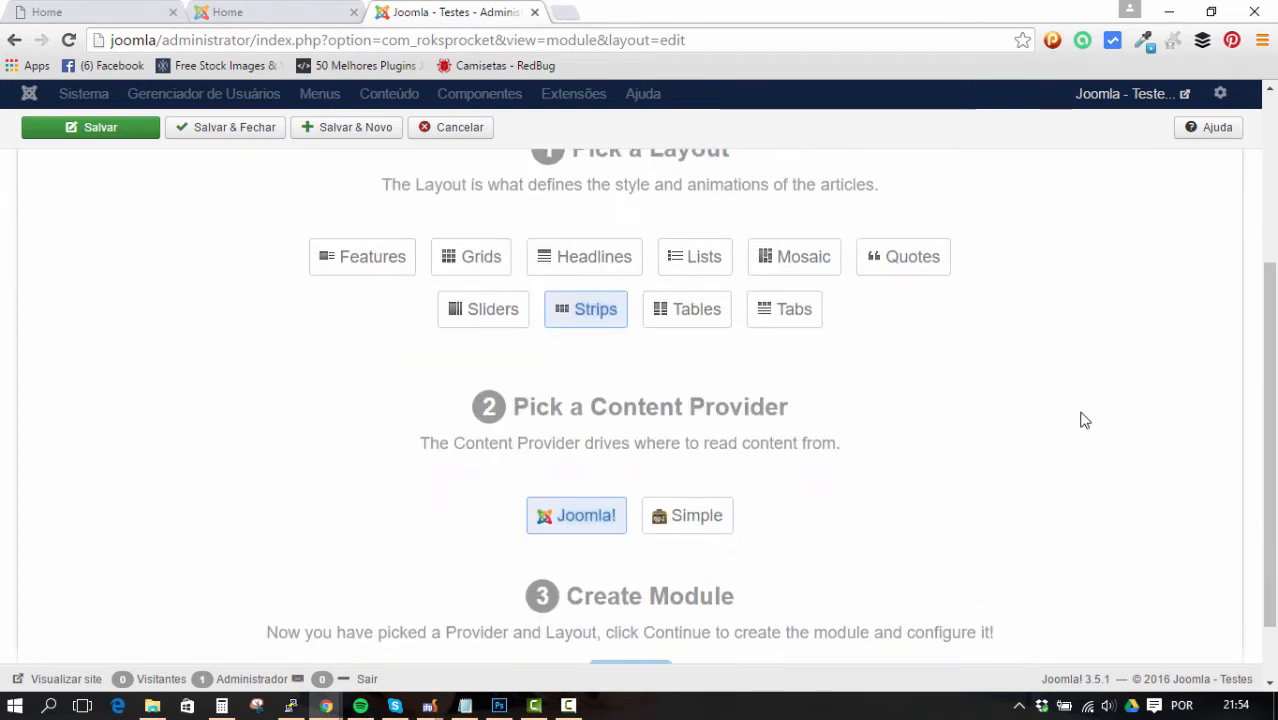
scroll(611, 530, up, 1)
scroll(615, 530, down, 2)
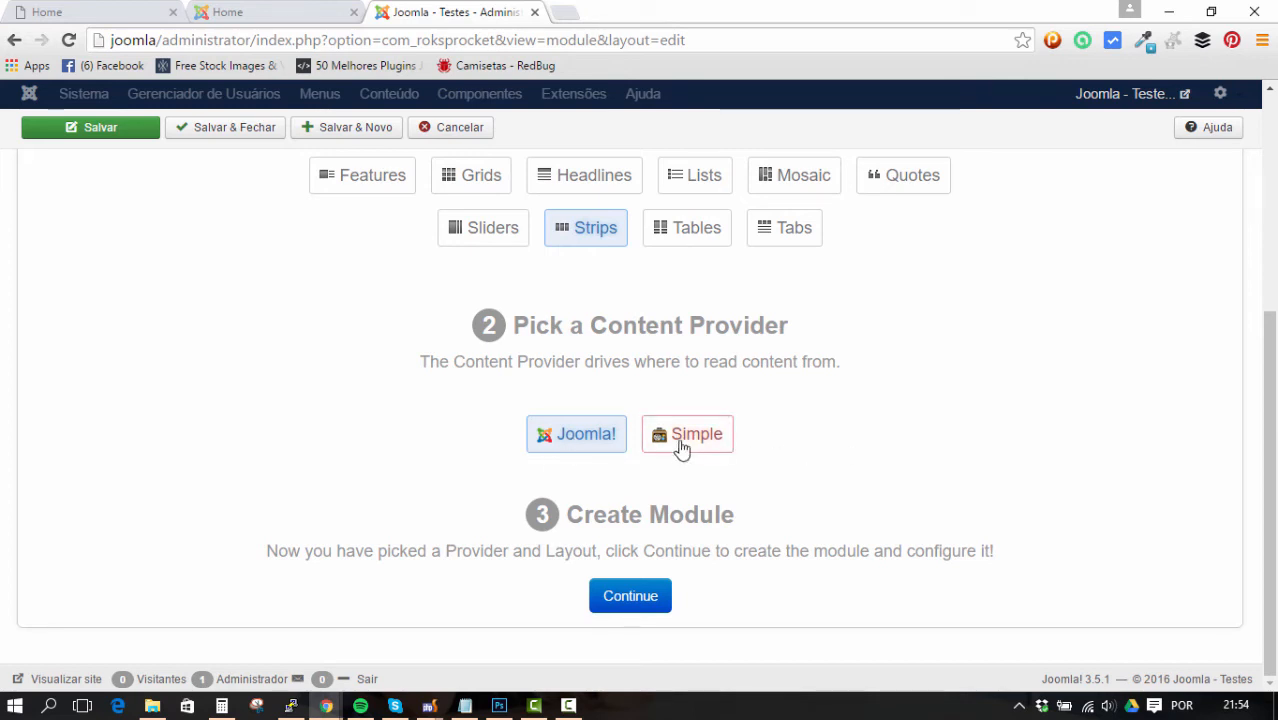
scroll(1007, 151, up, 4)
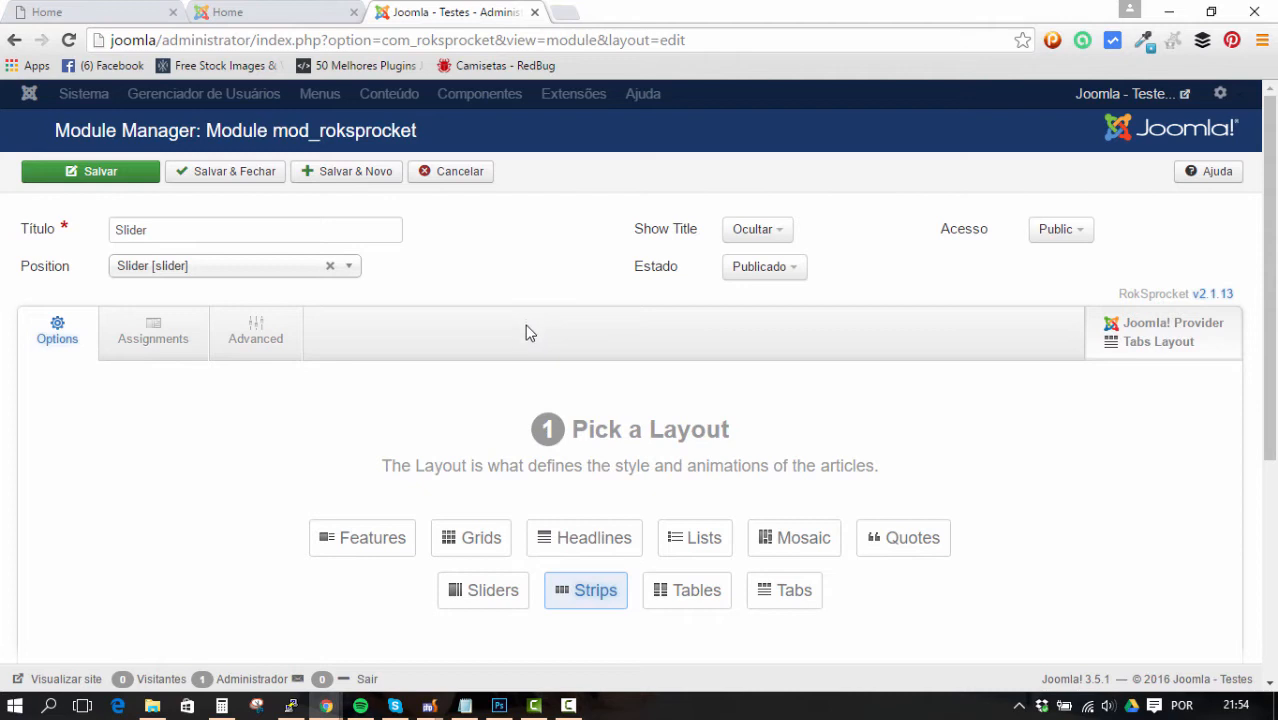
scroll(893, 331, down, 4)
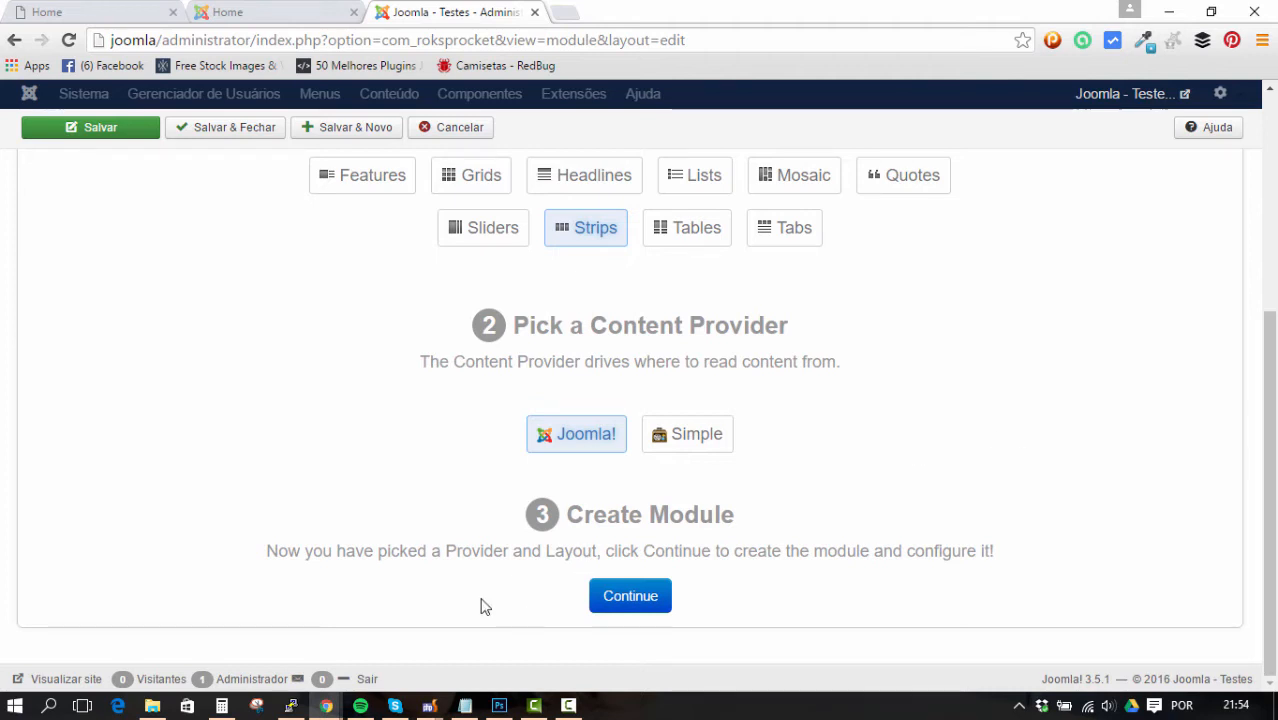
Assign the module only on the pages selected, with just Home under HYDROGEN THEME ticked
scroll(693, 362, up, 4)
click(158, 340)
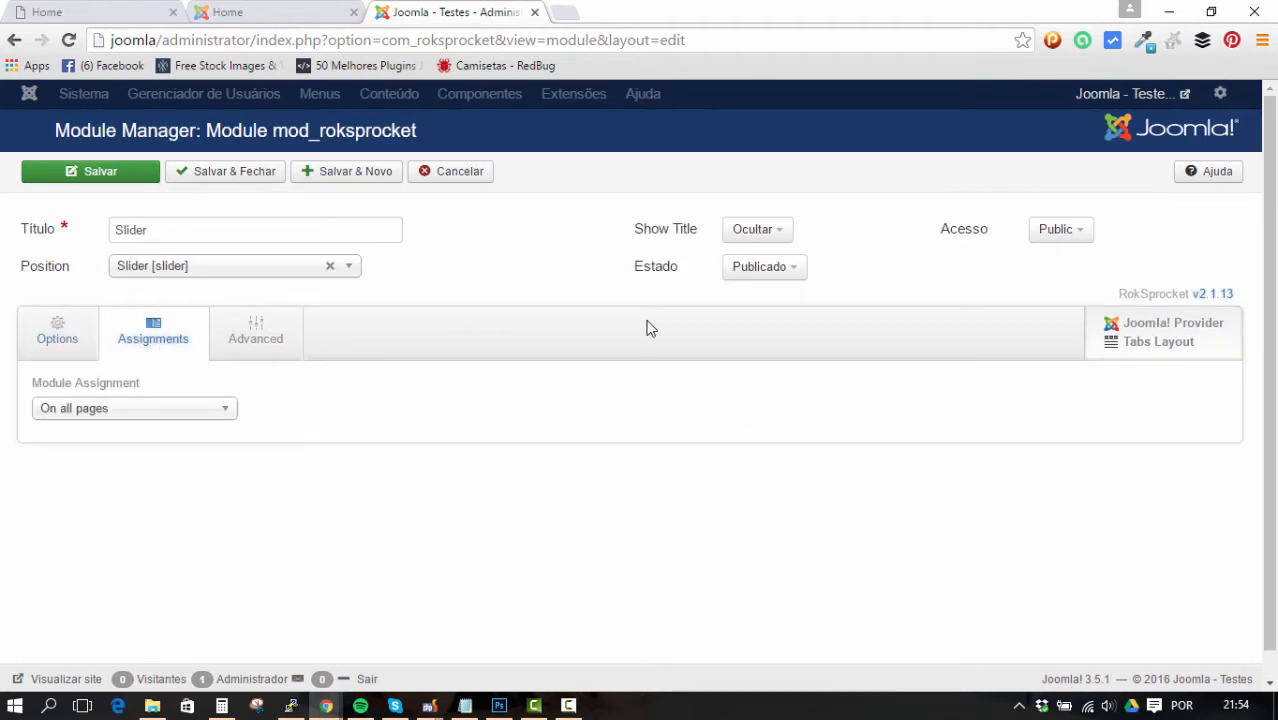
scroll(160, 345, down, 1)
click(137, 380)
click(170, 452)
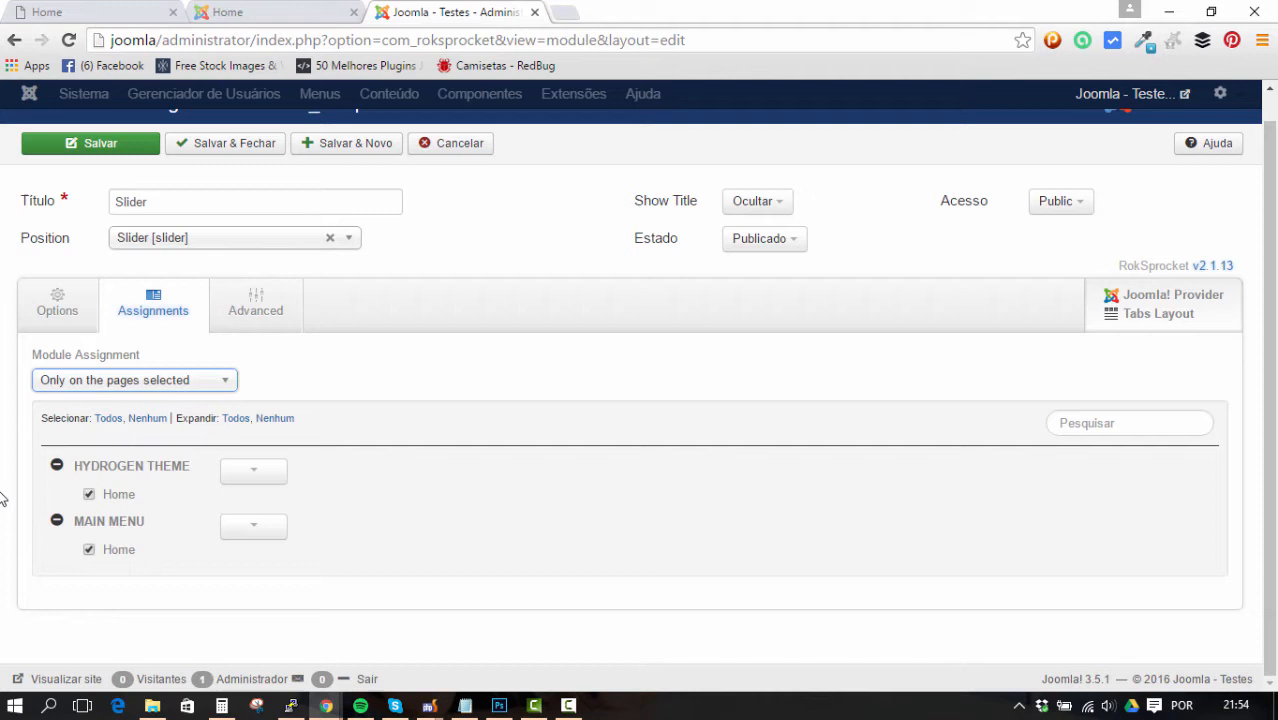
click(150, 420)
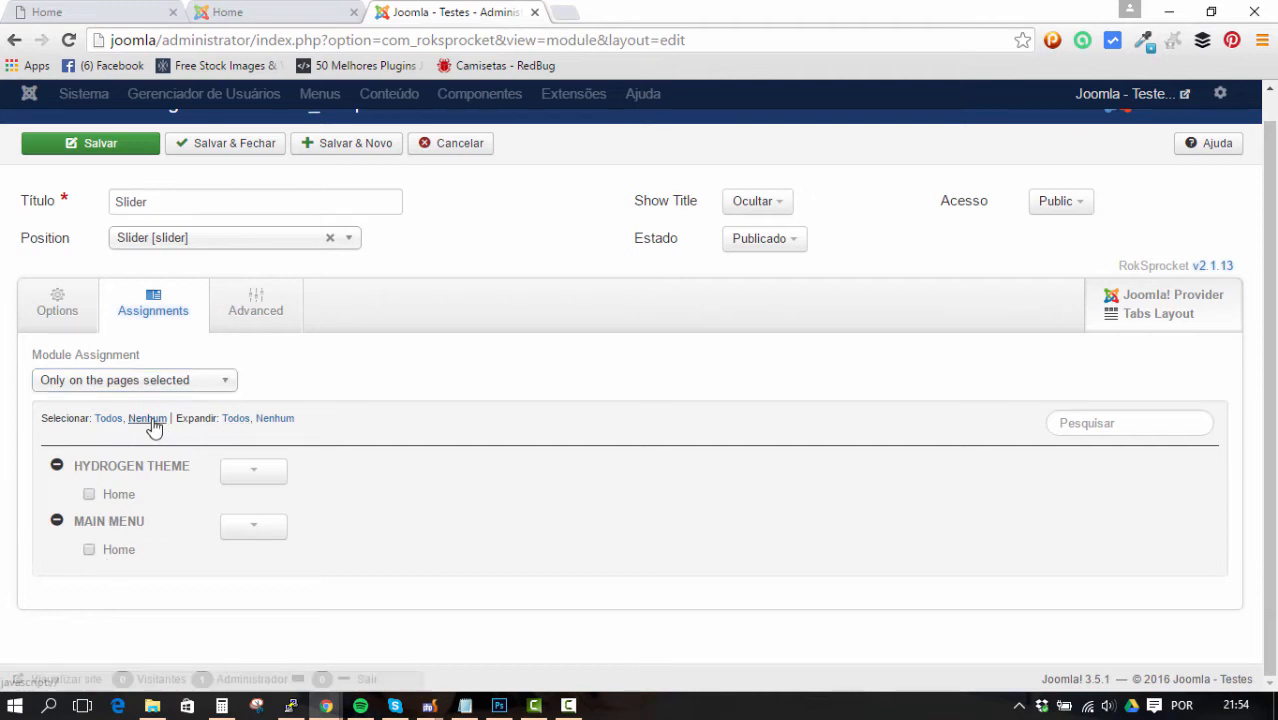
click(130, 500)
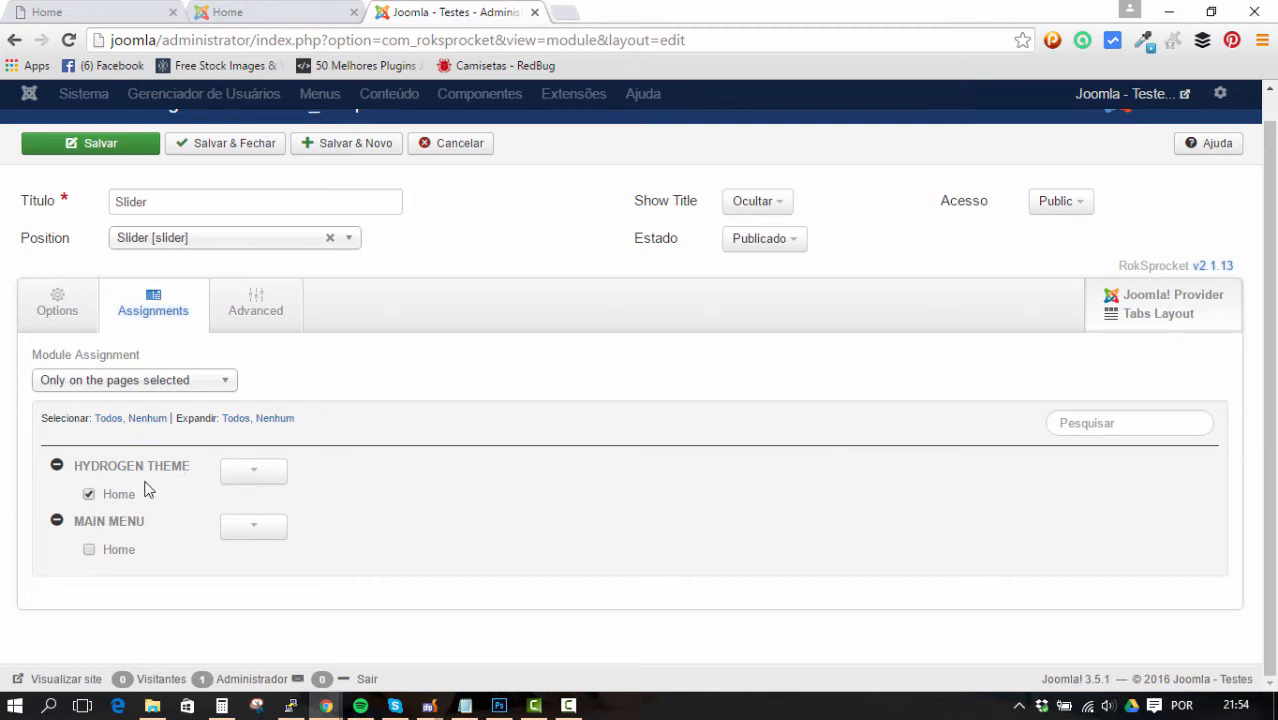
Create the module with the Strips layout and the Joomla! content provider after checking its advanced settings
click(290, 300)
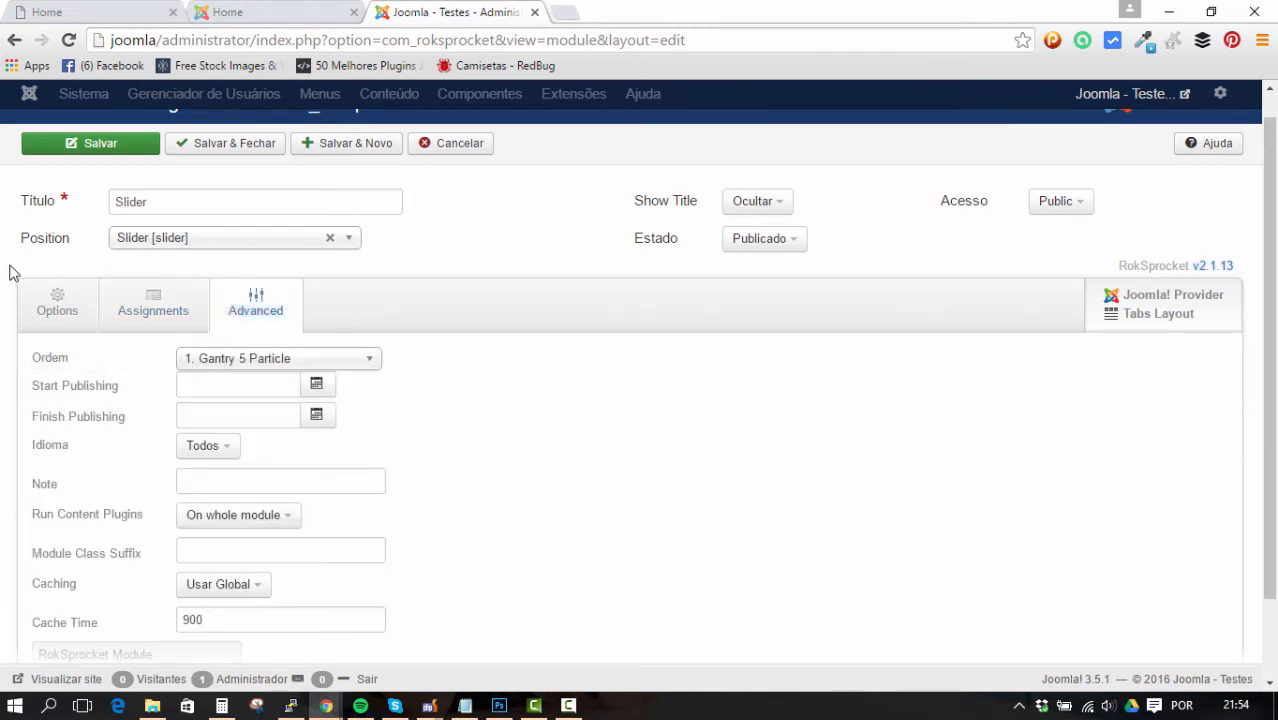
click(48, 308)
scroll(973, 342, down, 4)
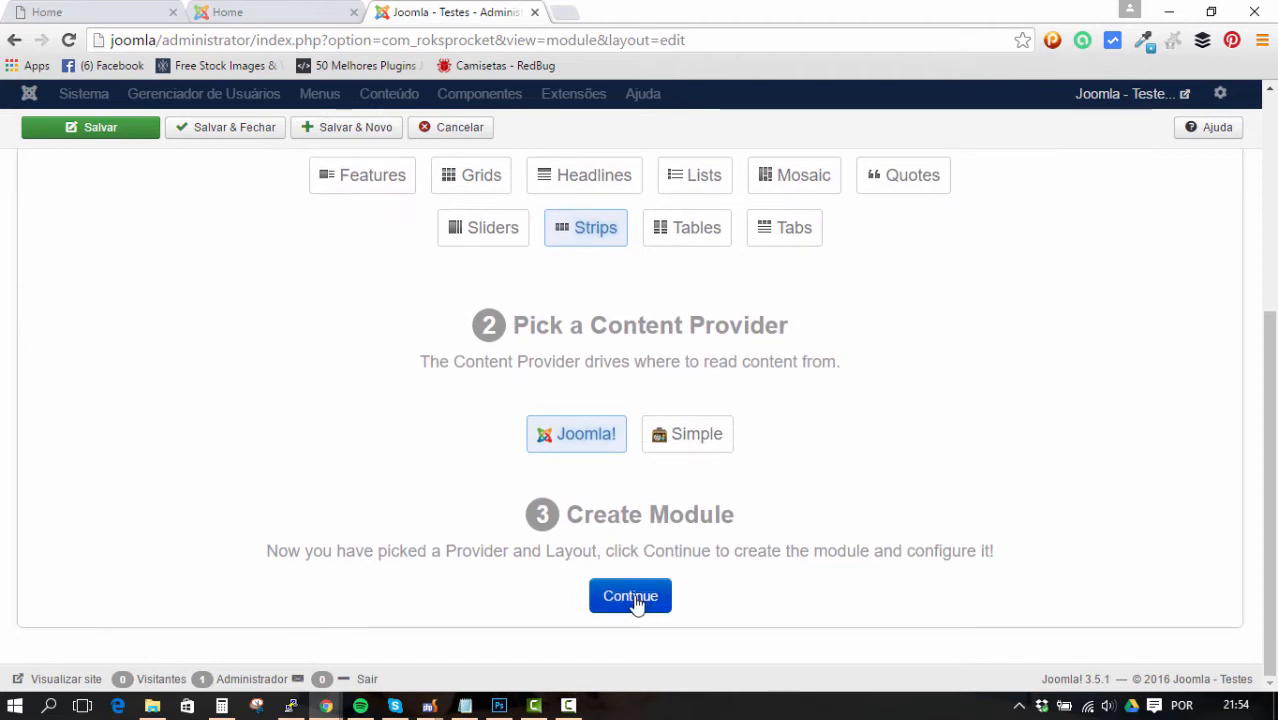
click(636, 602)
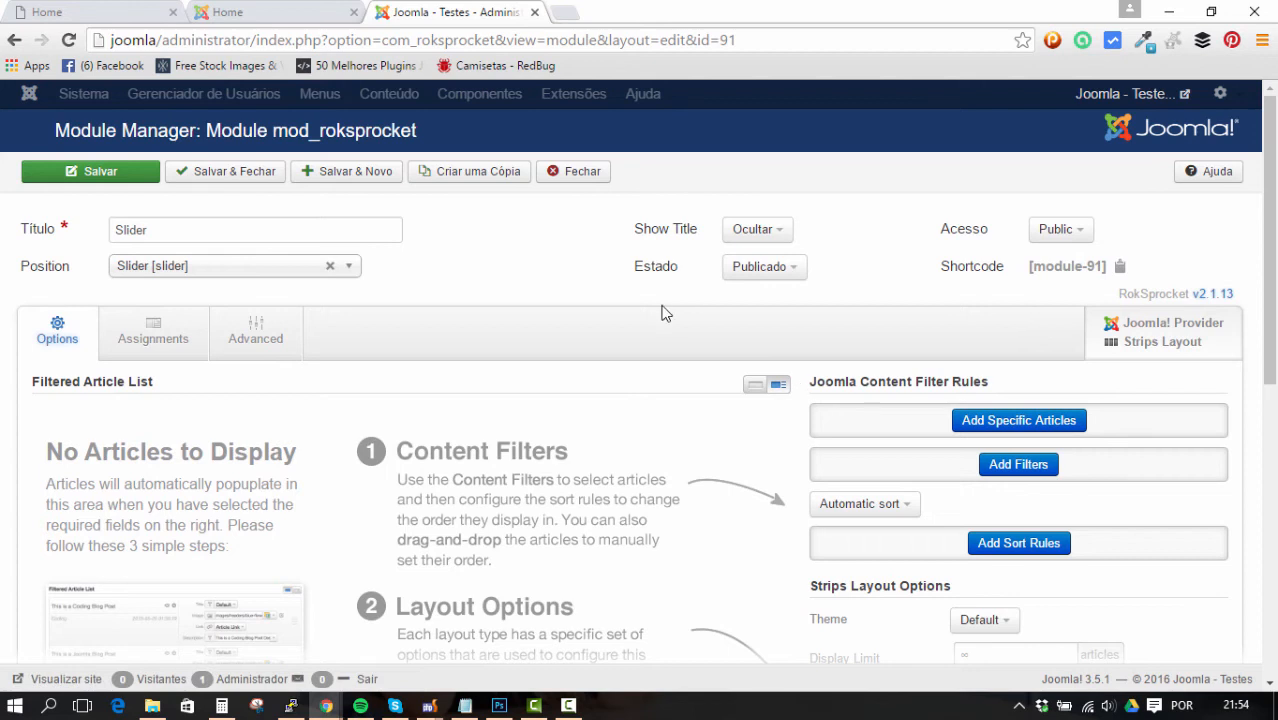
Add a content filter rule that selects articles whose Category is Site
scroll(666, 313, down, 2)
scroll(873, 271, up, 2)
scroll(943, 318, down, 1)
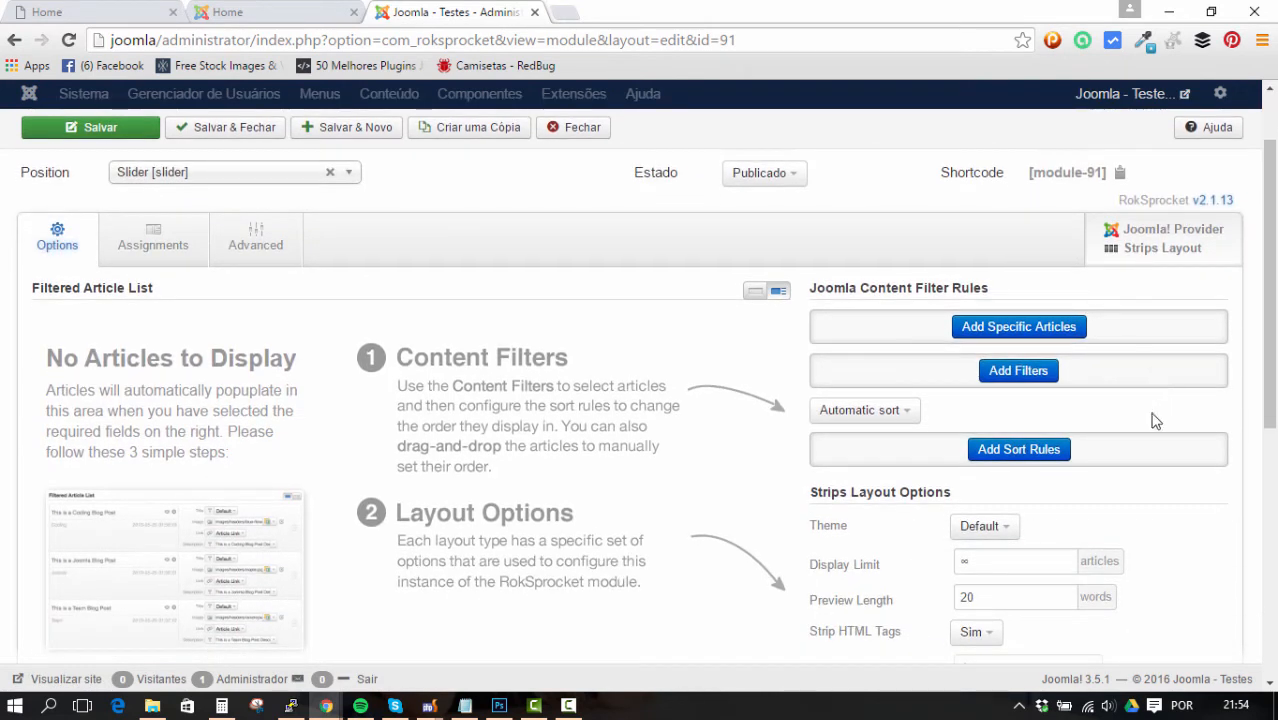
click(1030, 378)
click(902, 372)
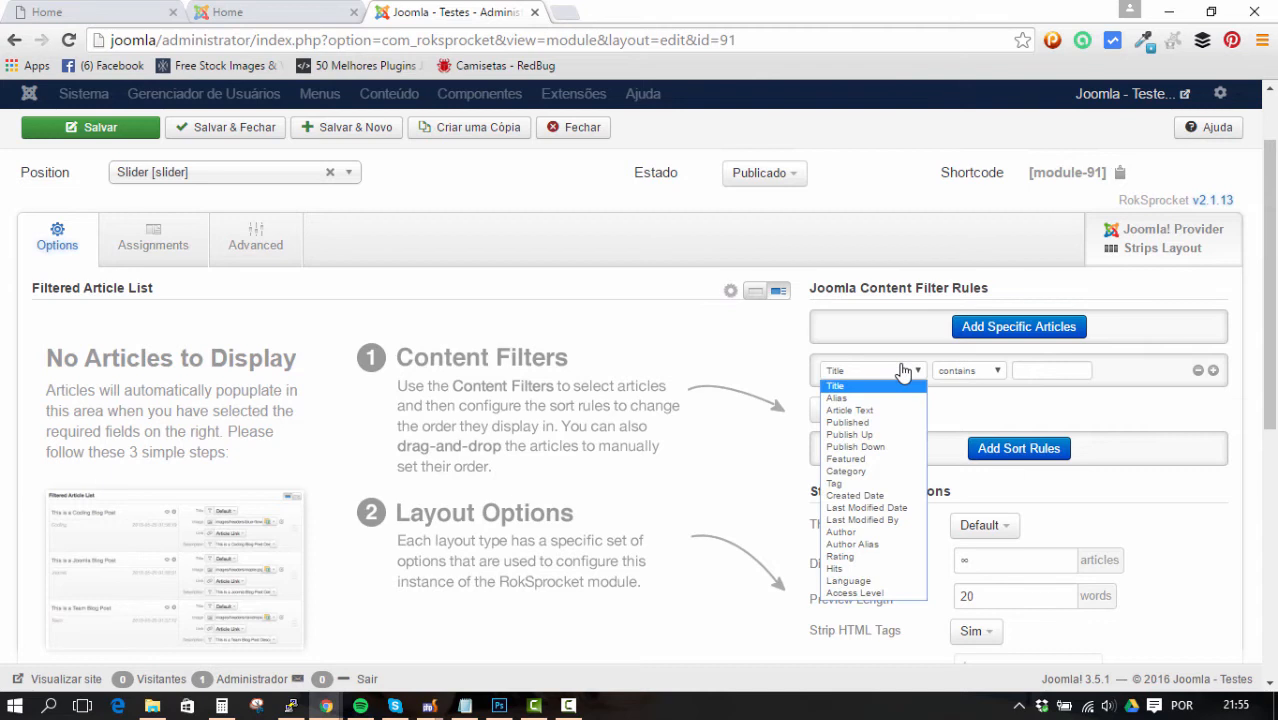
click(874, 472)
click(972, 371)
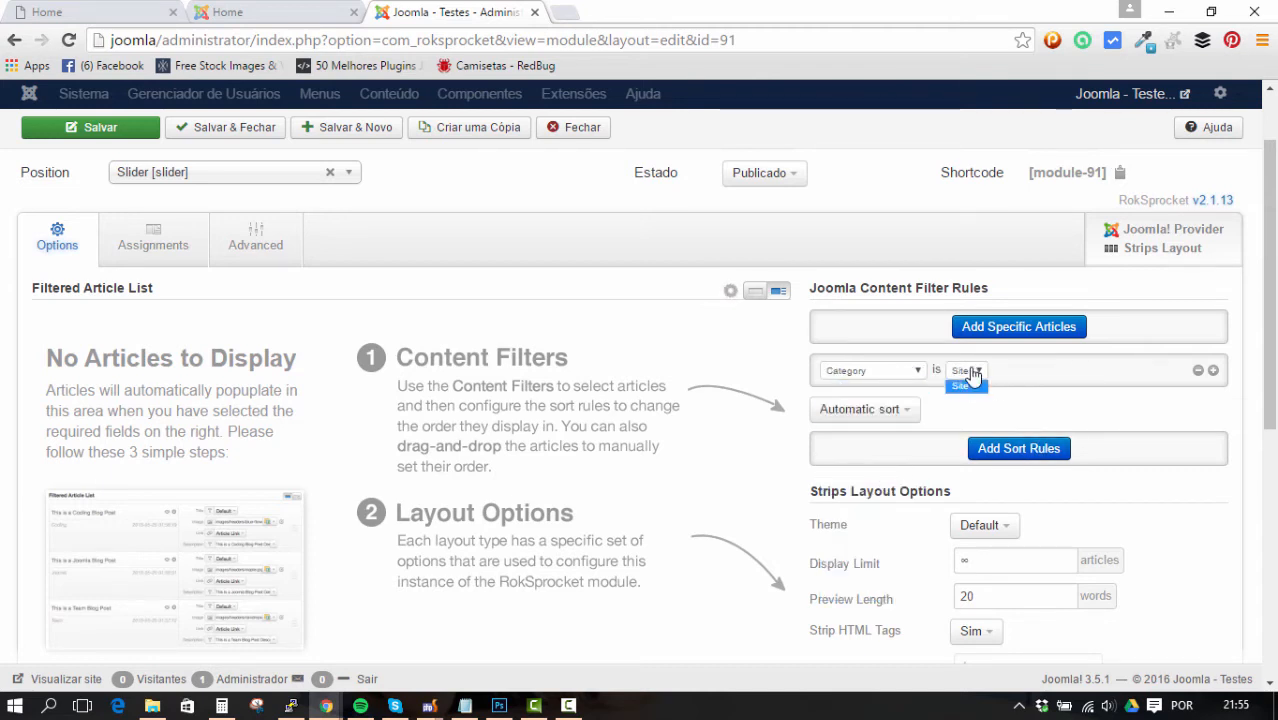
click(972, 371)
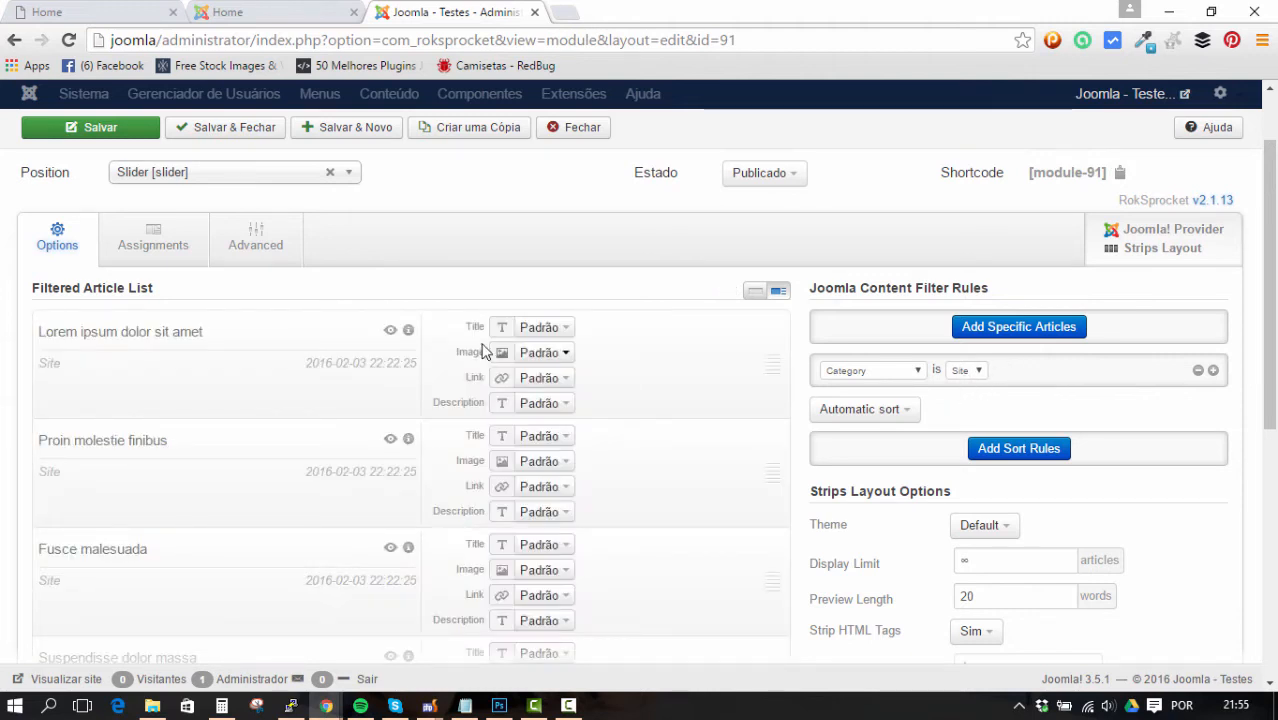
Examine the filtered article list and the Strips layout options of the module
scroll(485, 342, down, 3)
scroll(94, 248, up, 3)
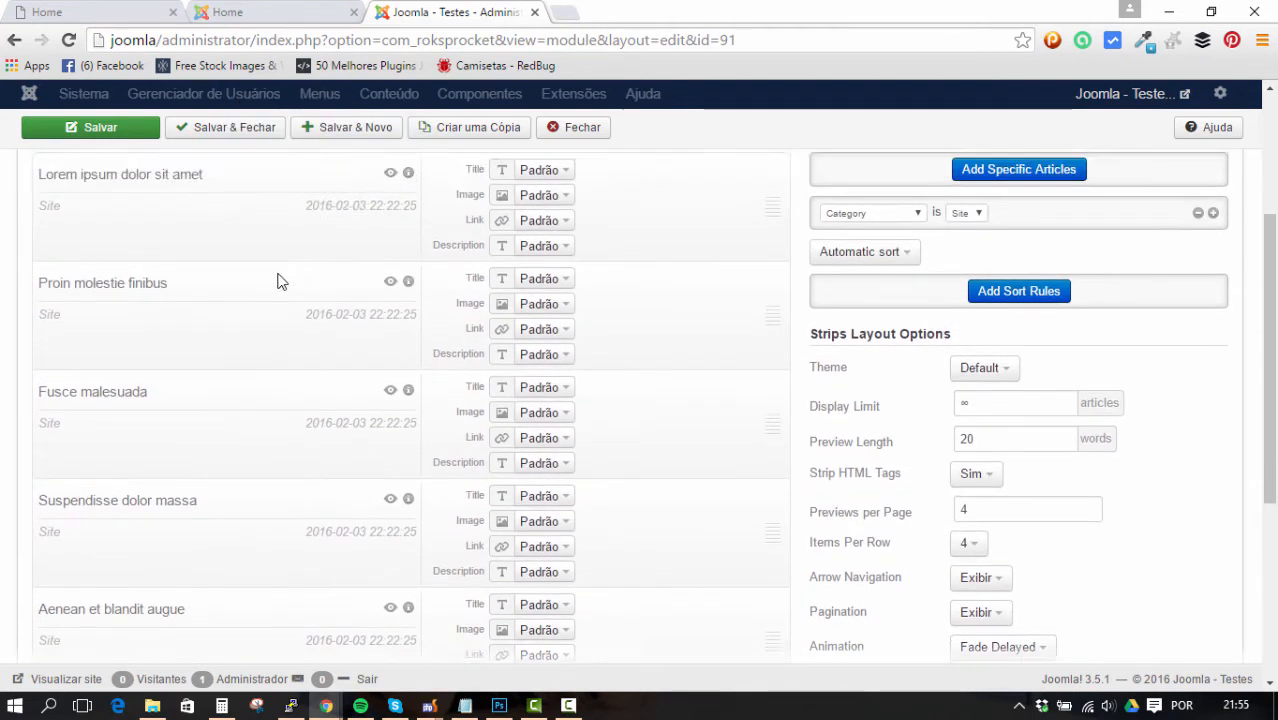
scroll(164, 294, down, 2)
scroll(162, 476, down, 3)
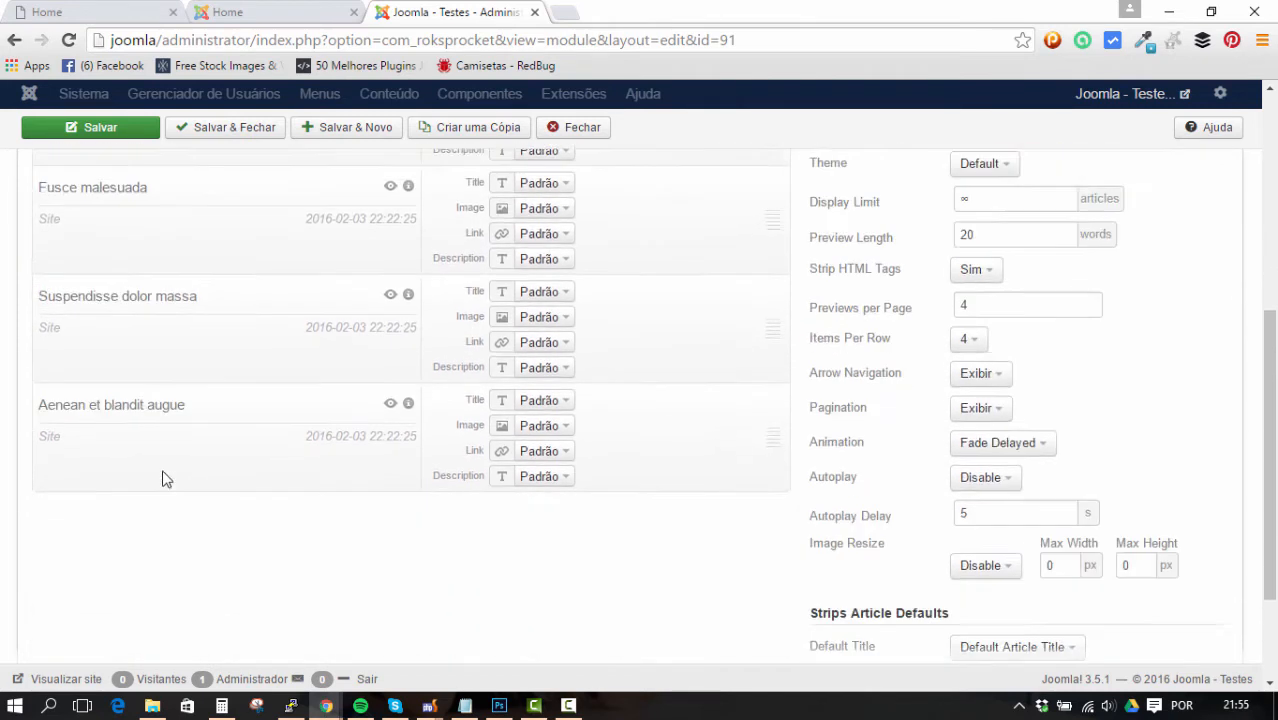
scroll(188, 439, up, 5)
scroll(222, 422, up, 1)
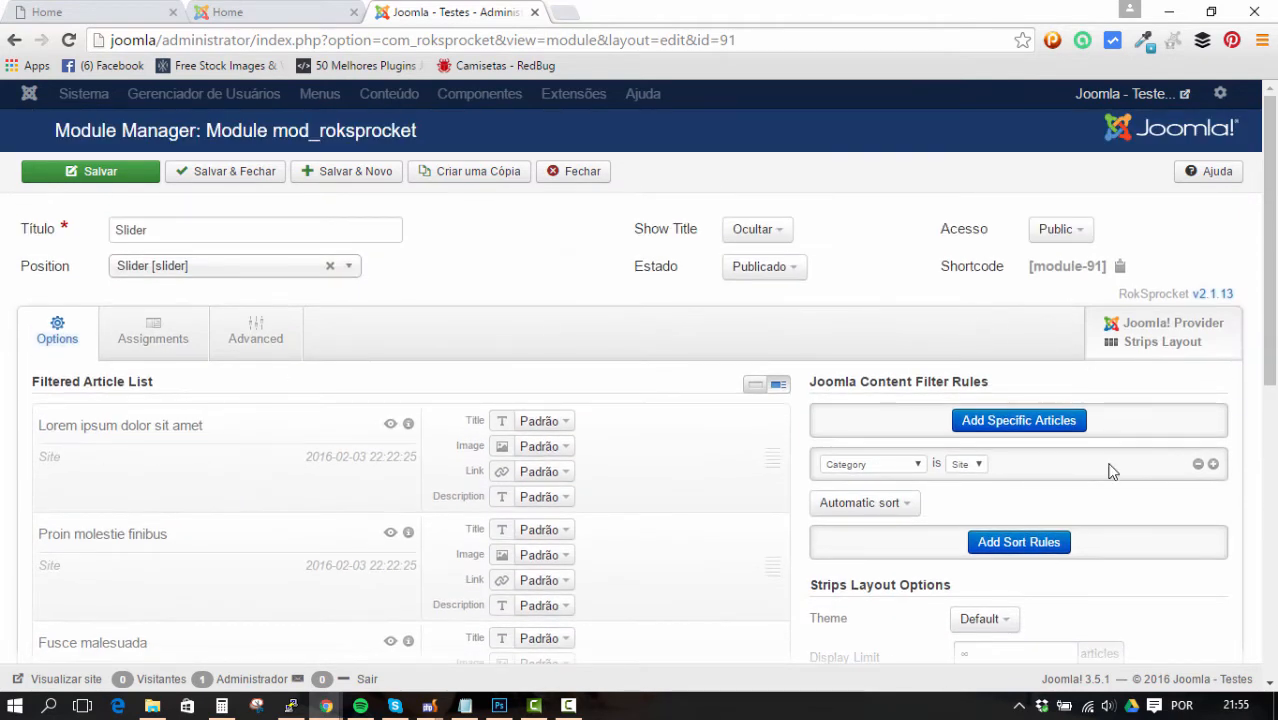
scroll(1110, 470, down, 3)
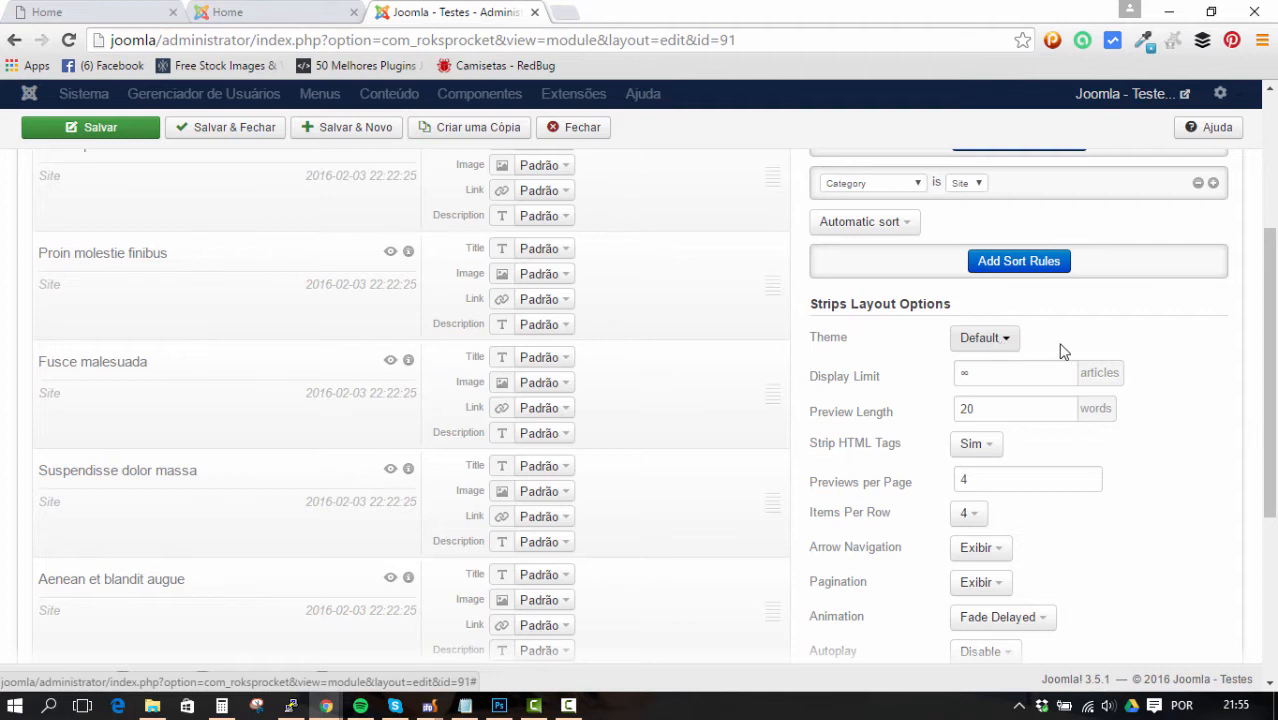
scroll(1070, 351, down, 1)
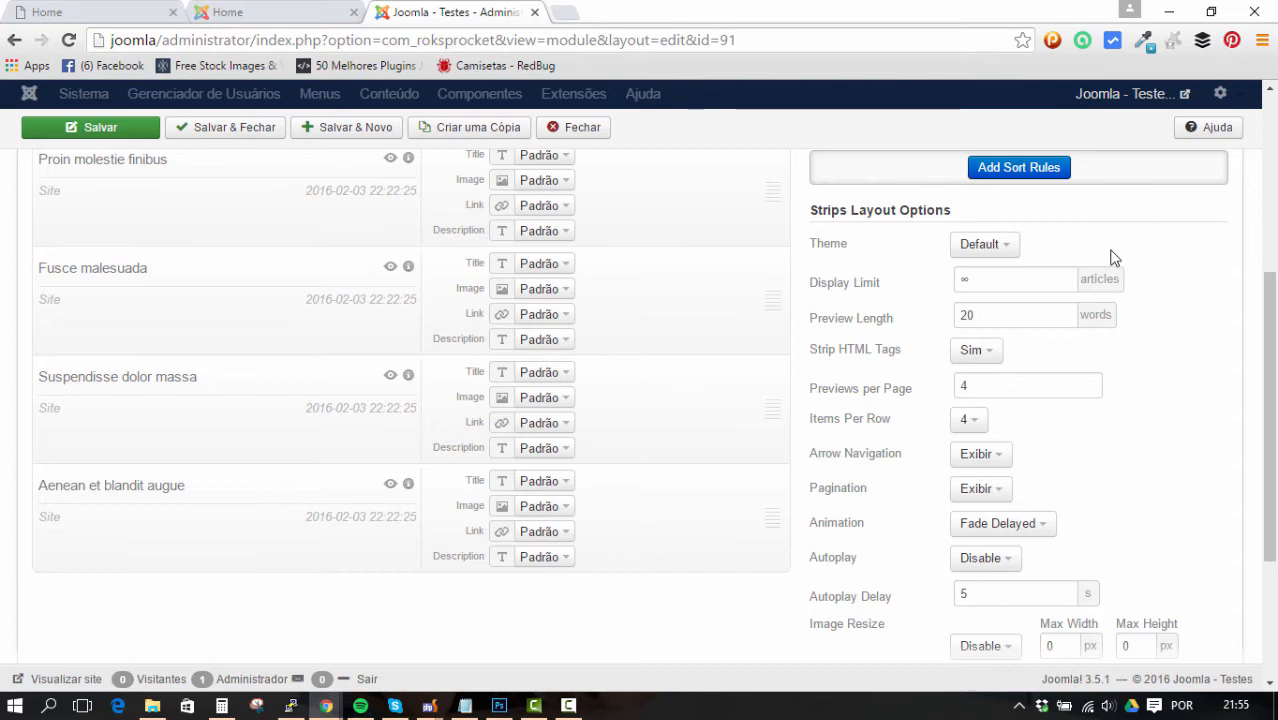
Set both Previews per Page and Items Per Row to 5 in the Strips layout options
double_click(1023, 320)
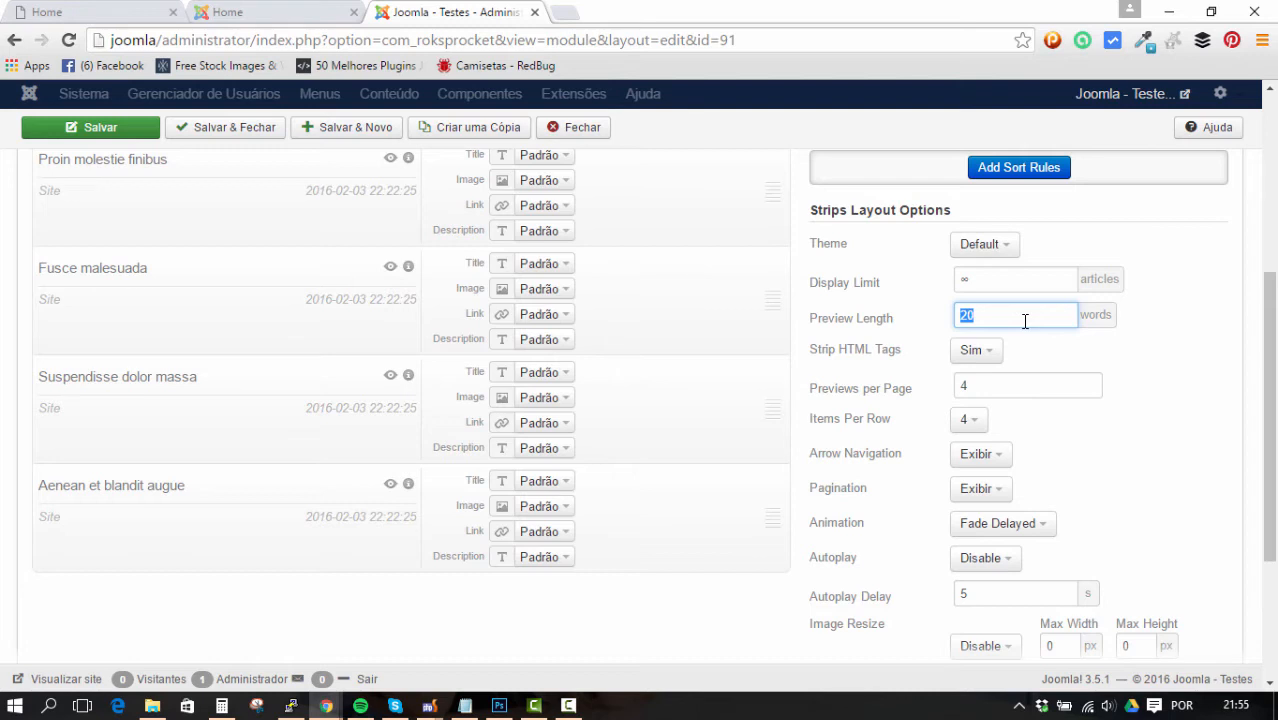
scroll(1040, 322, down, 2)
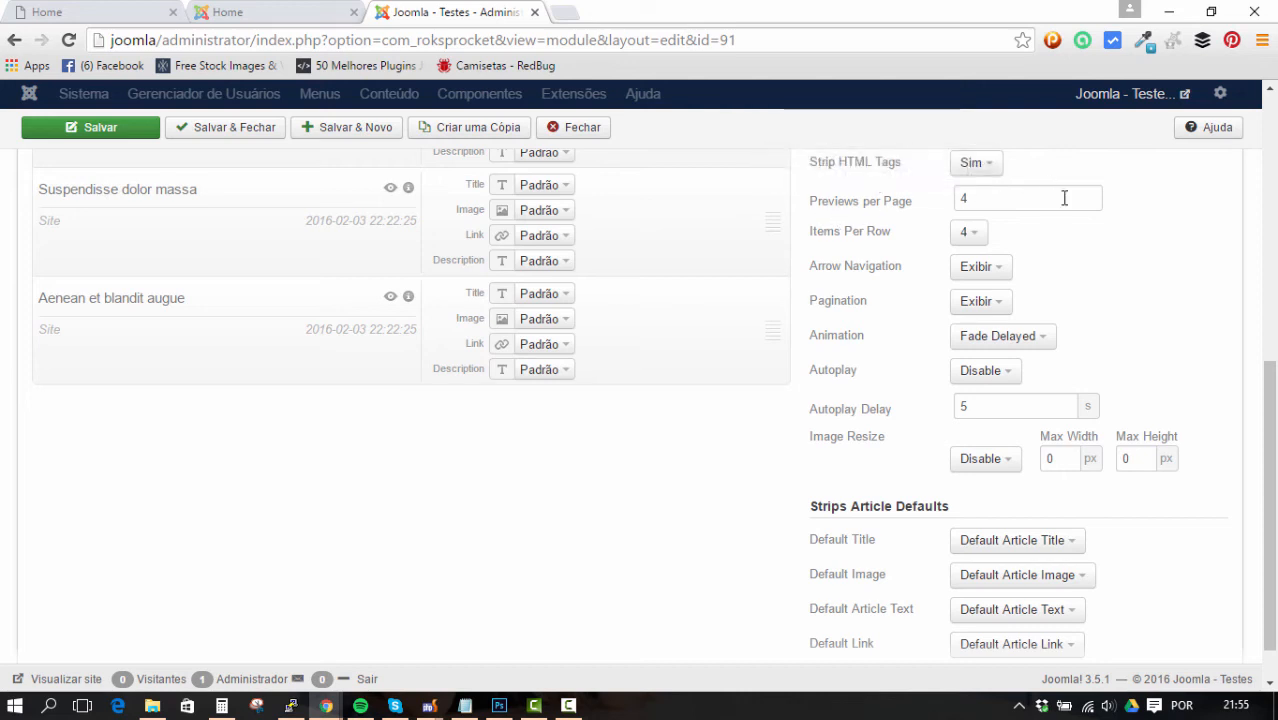
double_click(981, 196)
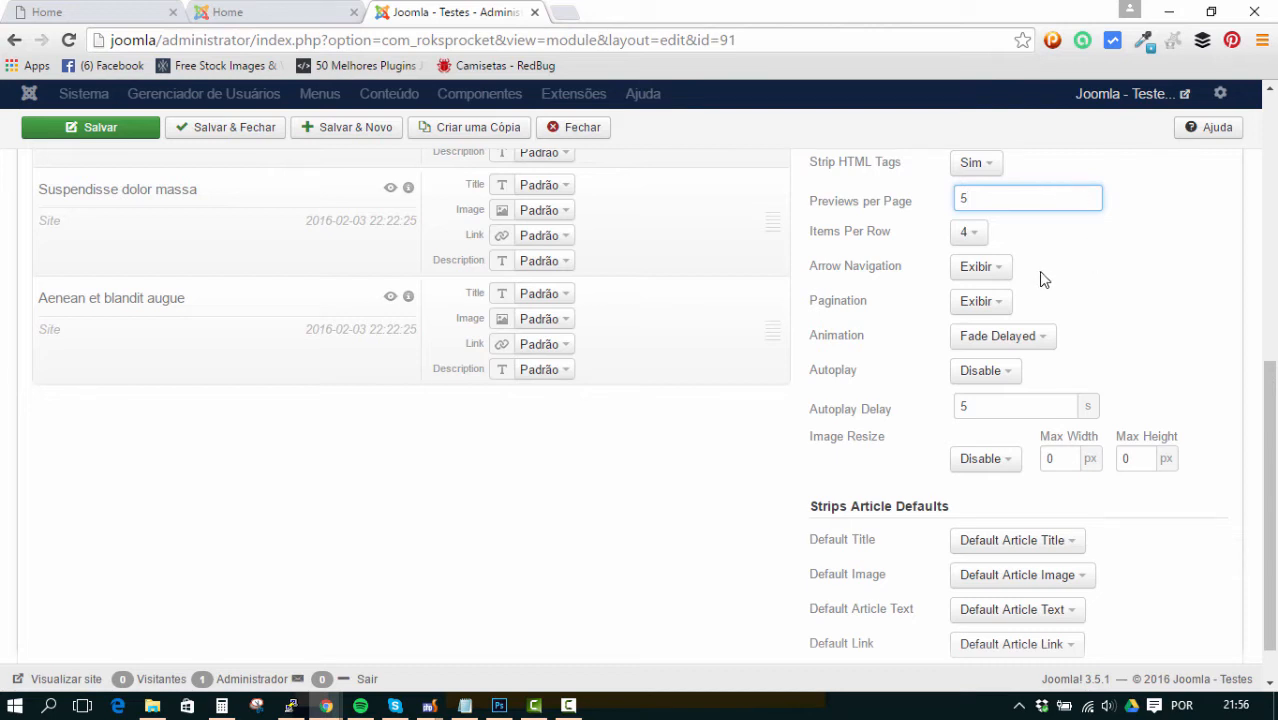
click(968, 231)
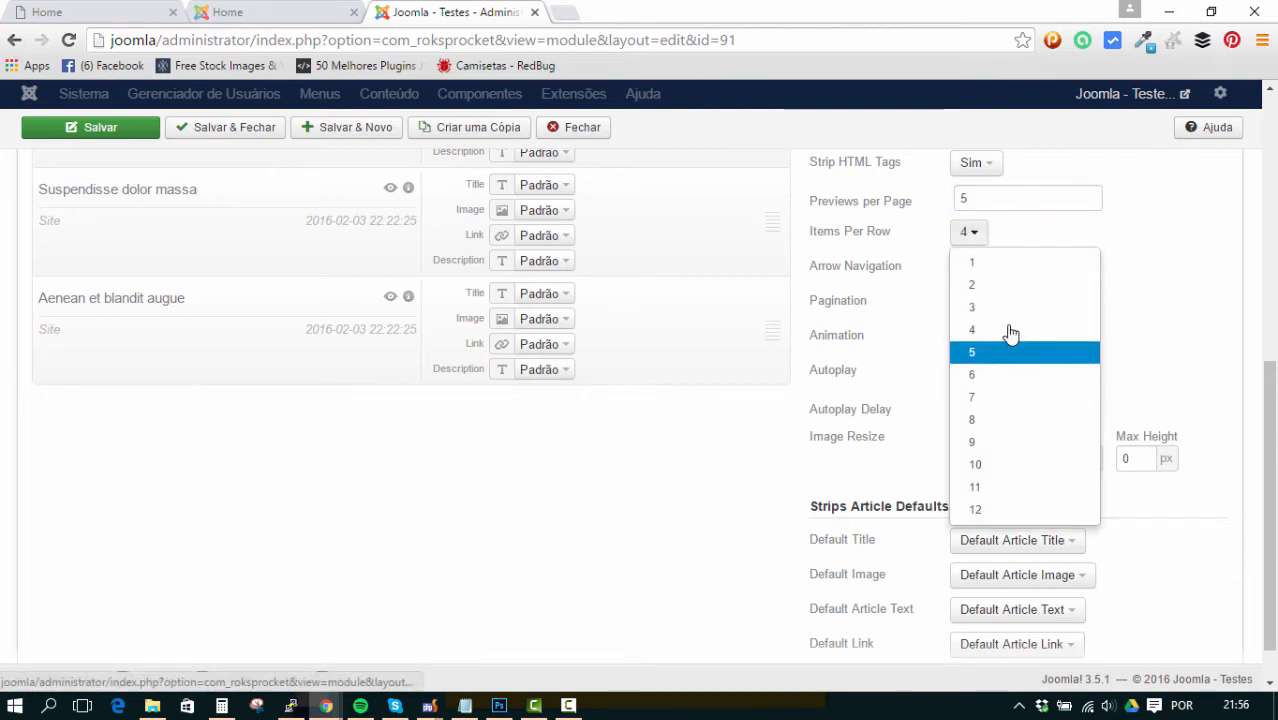
click(1020, 356)
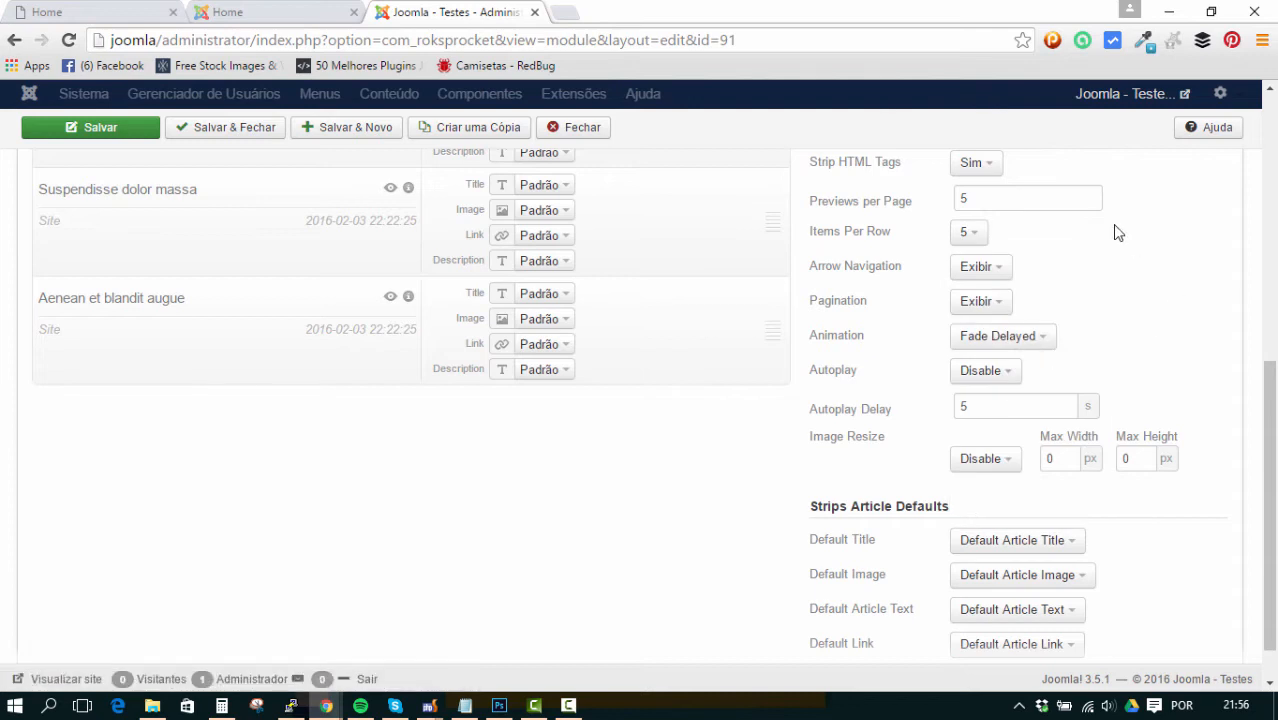
Set Arrow Navigation and Pagination to Ocultar in the Strips layout options
click(1006, 267)
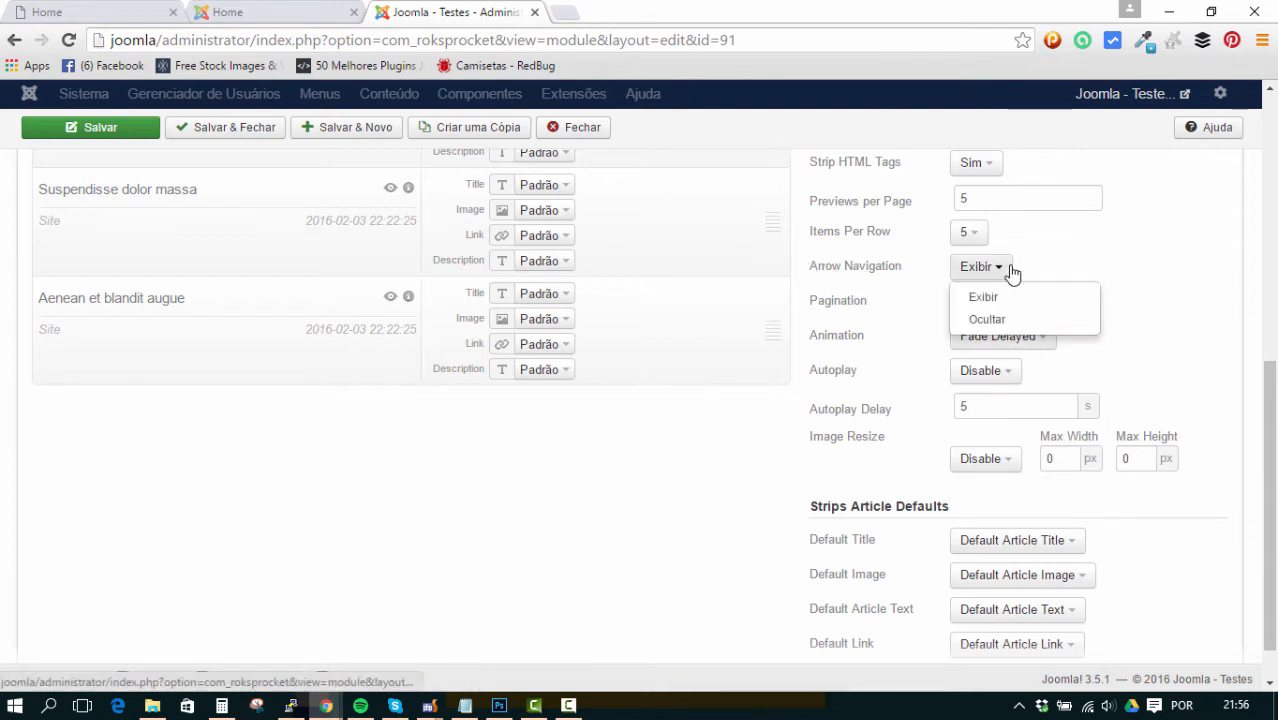
click(1015, 319)
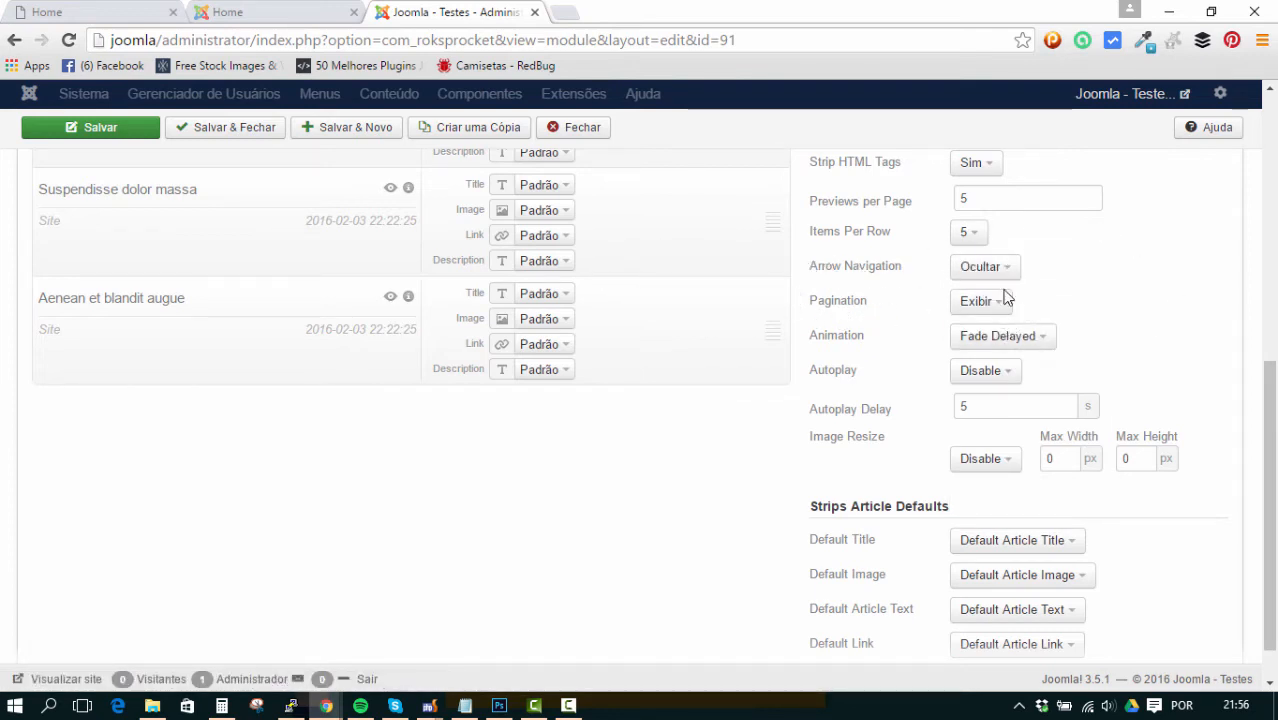
click(1007, 298)
click(1022, 354)
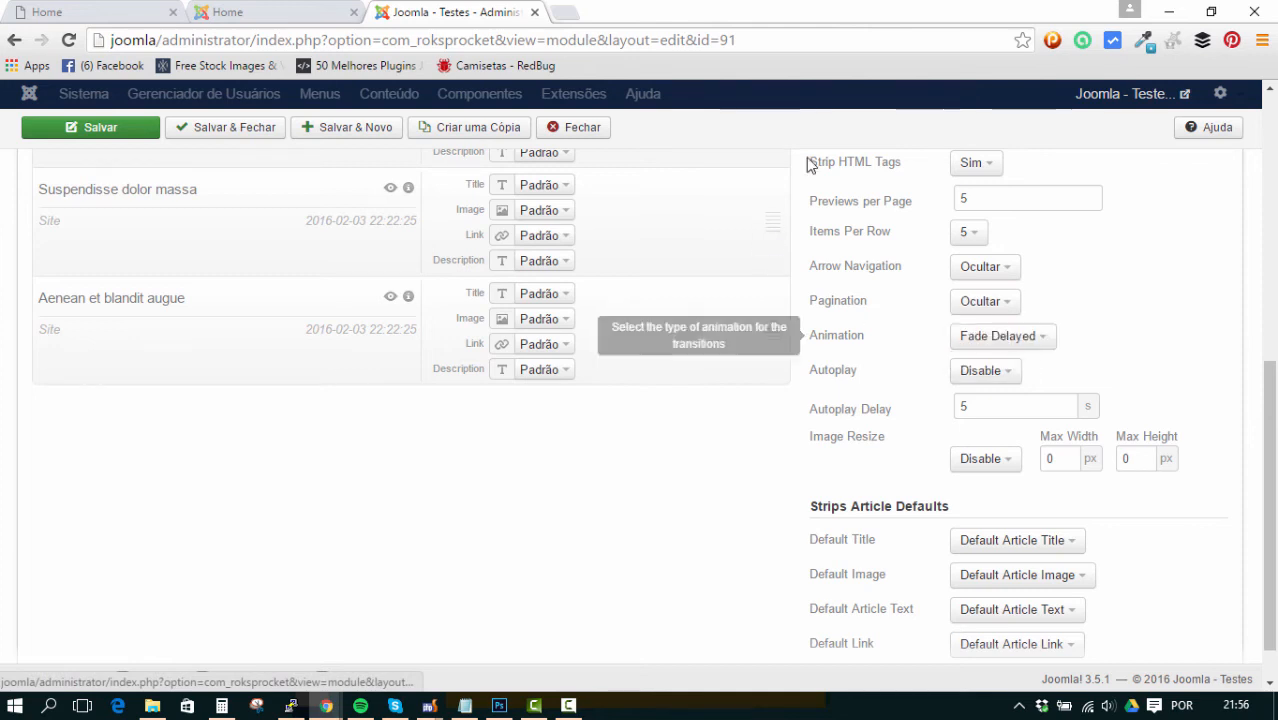
Compare the finished gantry home page with the current joomla home page, and return to the module settings
click(58, 9)
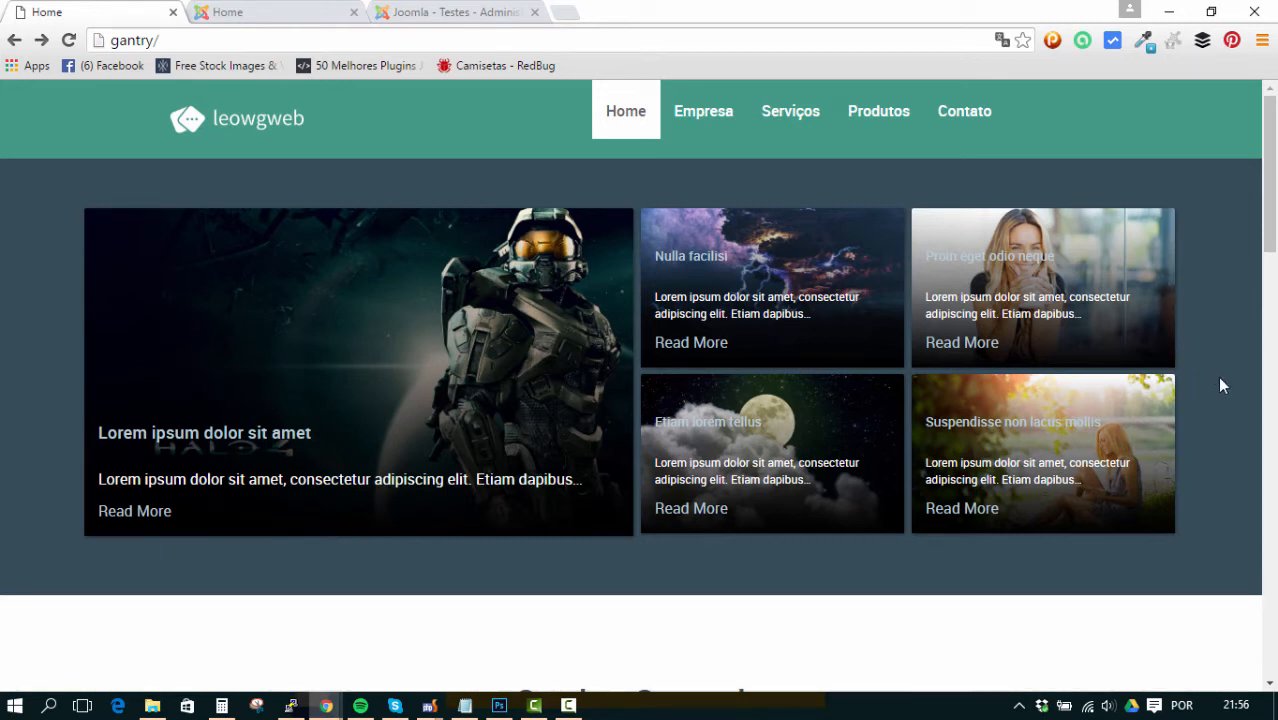
click(253, 15)
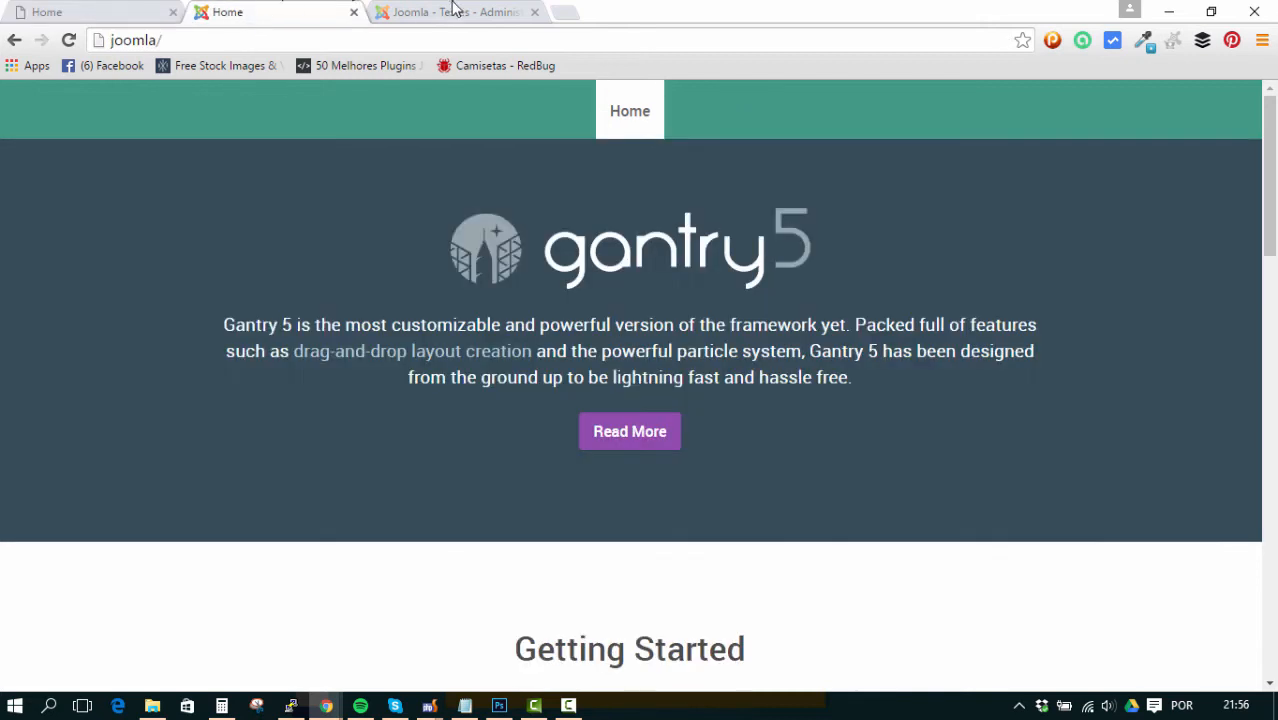
click(455, 11)
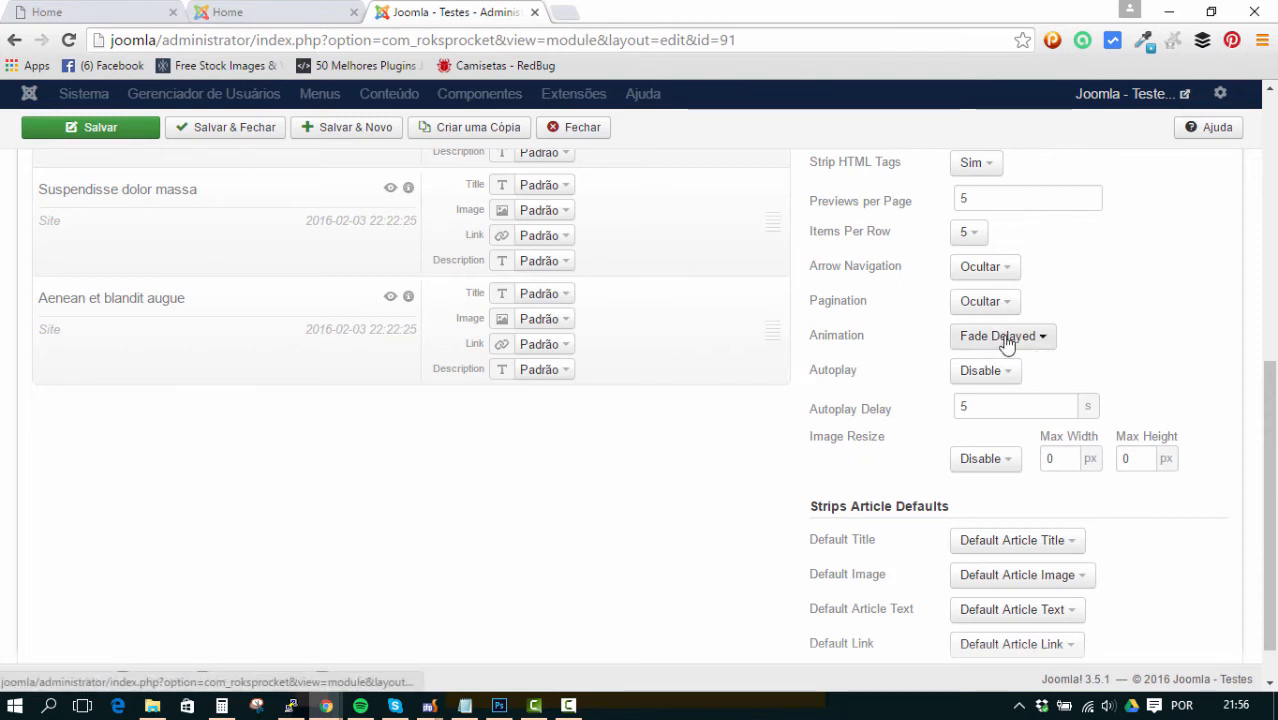
Check the remaining Strips options and article defaults, and save and close the Slider module
scroll(893, 398, down, 2)
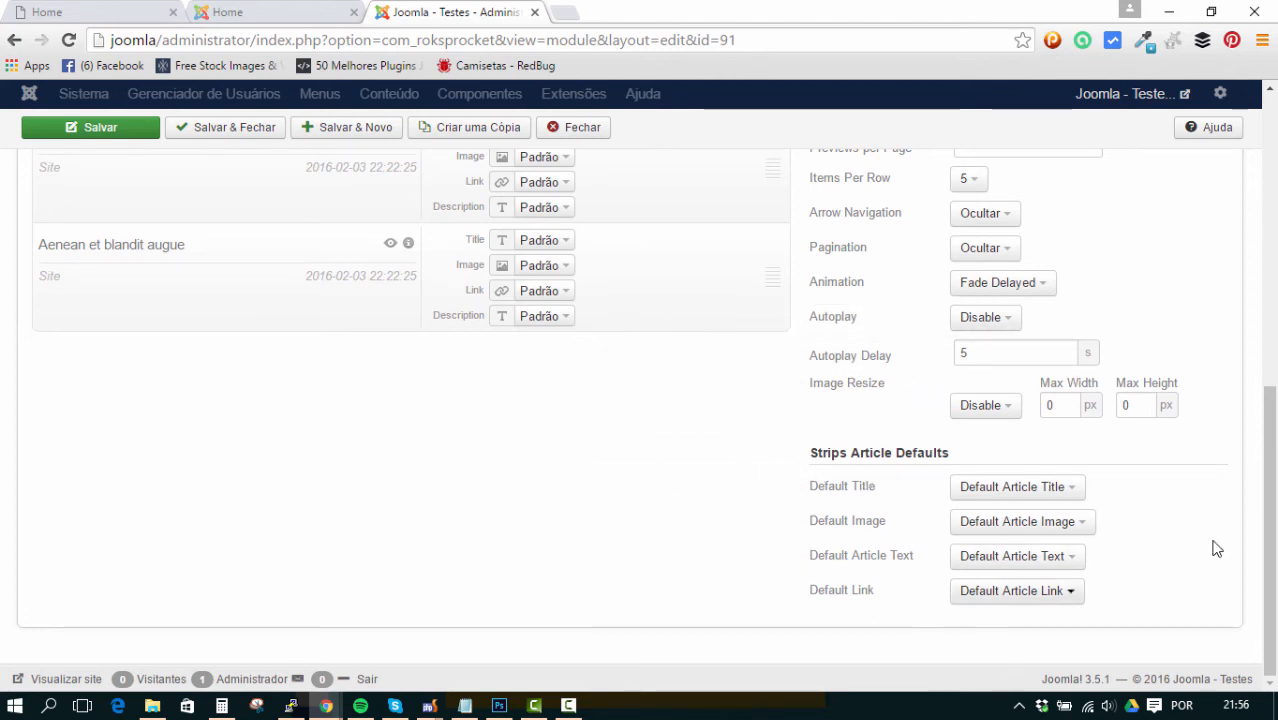
scroll(1050, 420, up, 8)
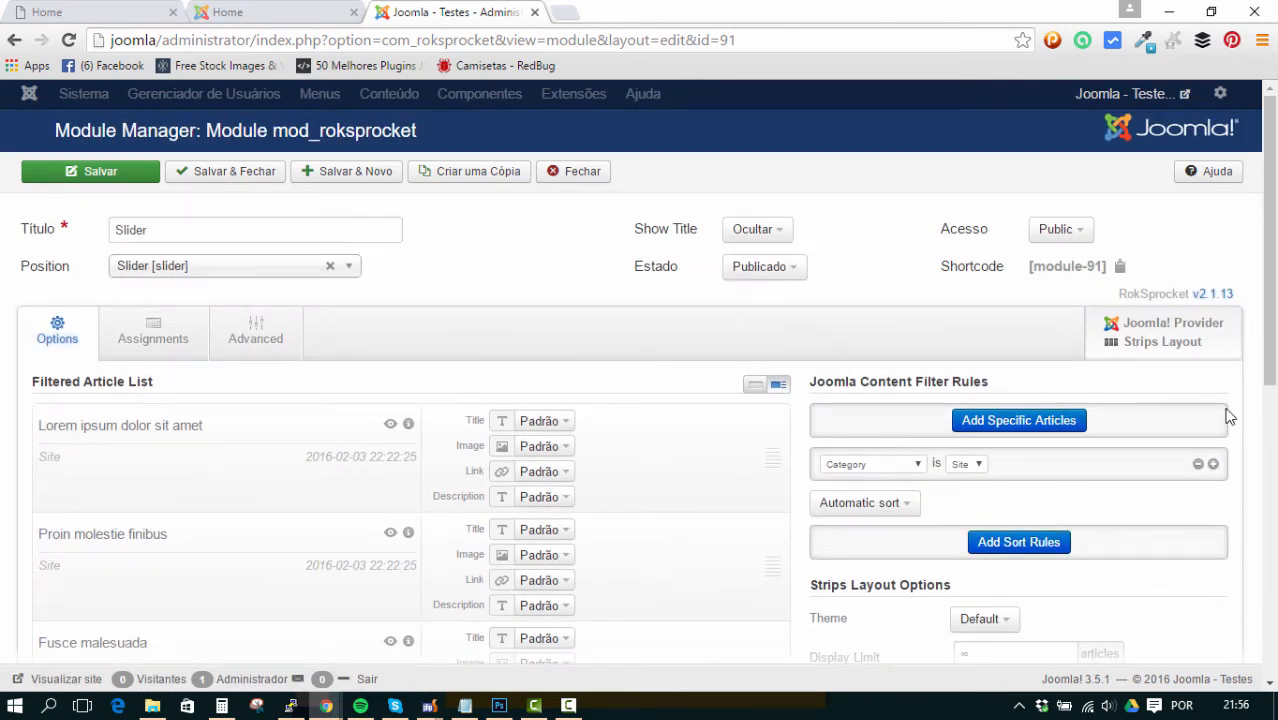
click(236, 175)
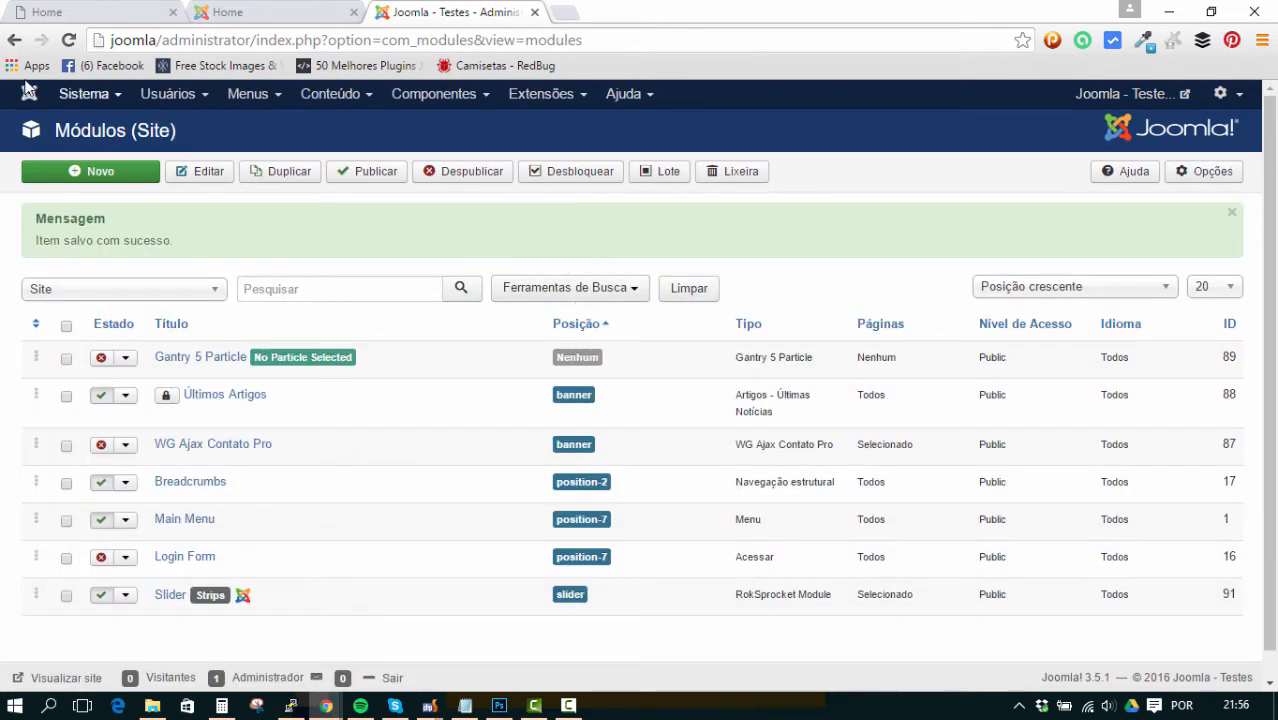
Reload the joomla home page and compare its five-article slider with the slider on the finished gantry home page
click(245, 14)
click(68, 40)
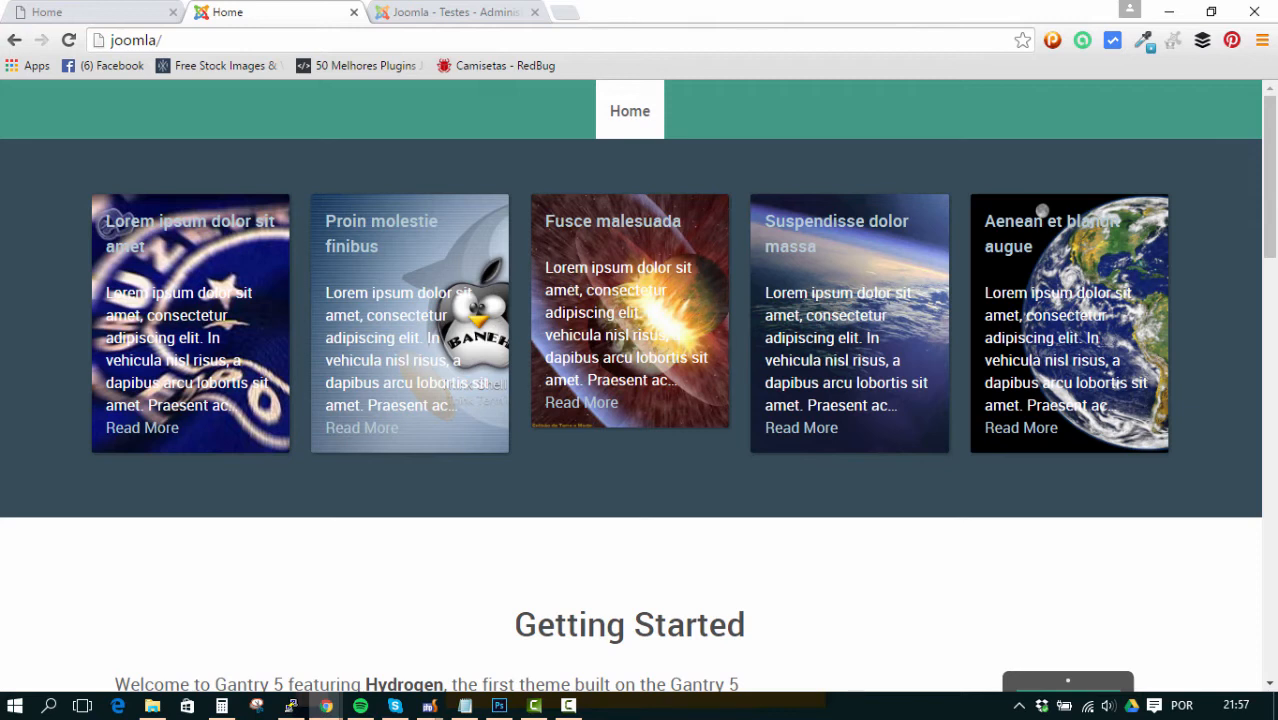
click(63, 7)
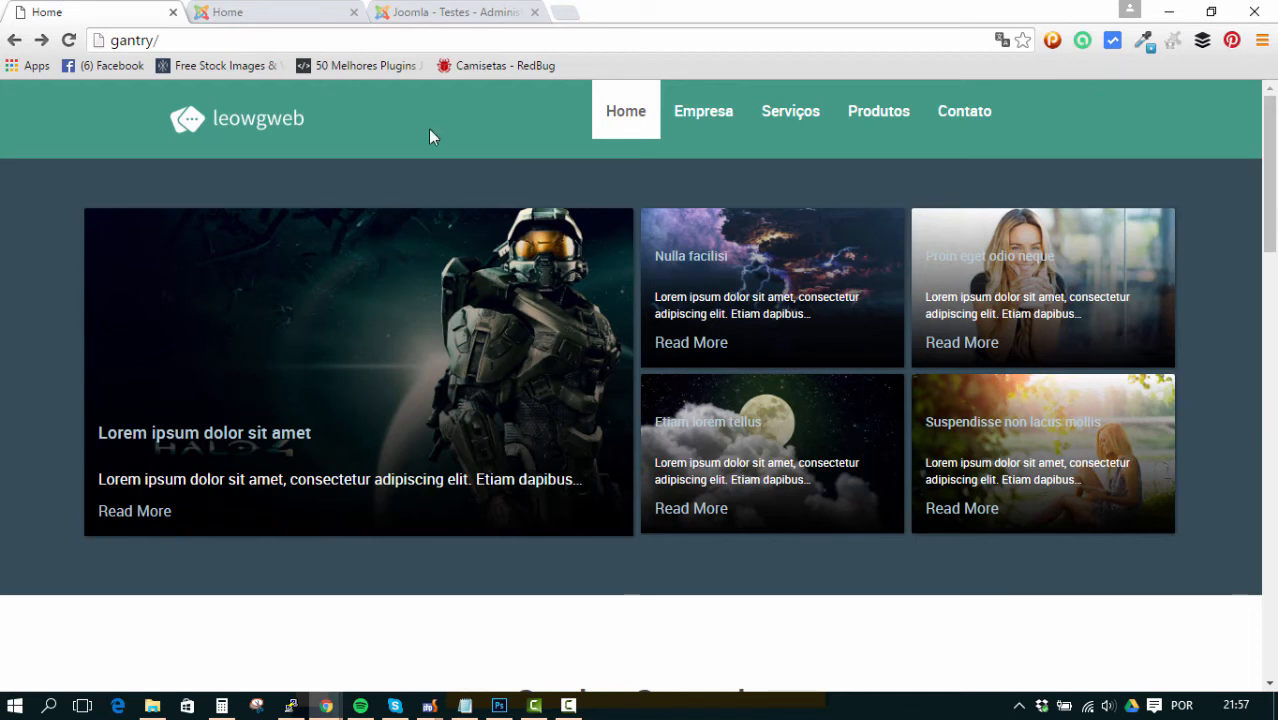
click(420, 12)
click(260, 10)
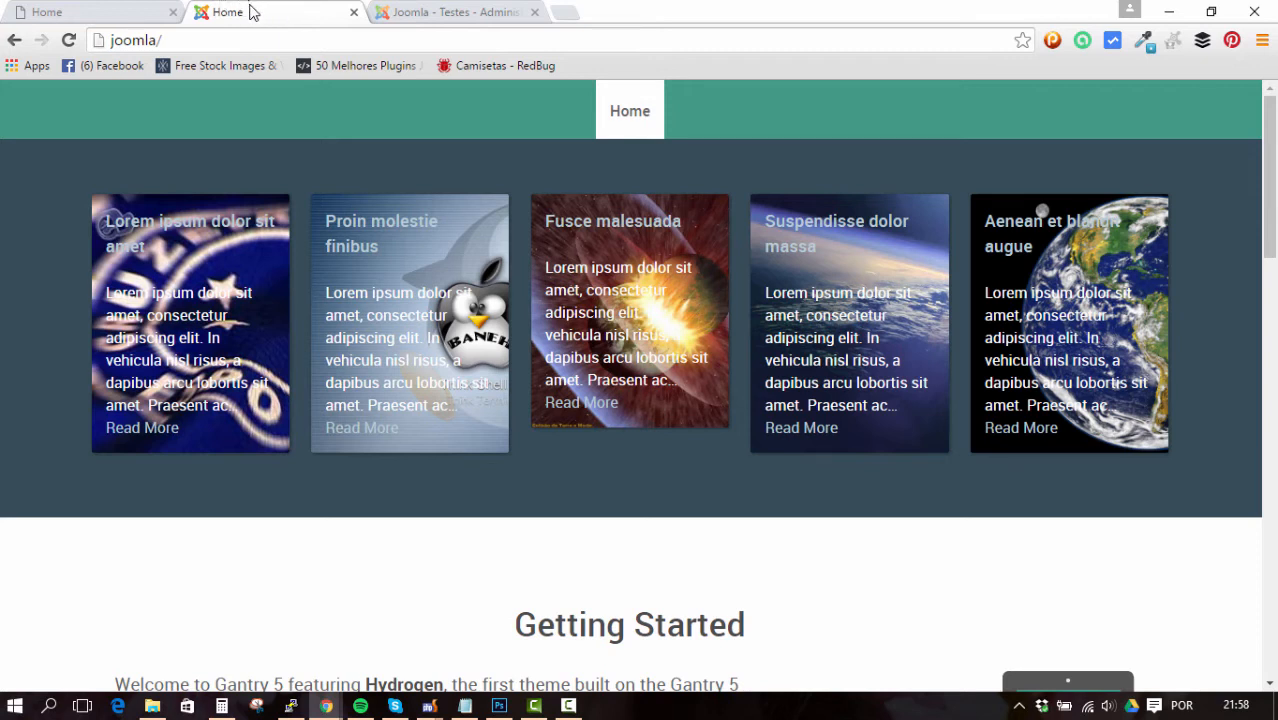
click(124, 10)
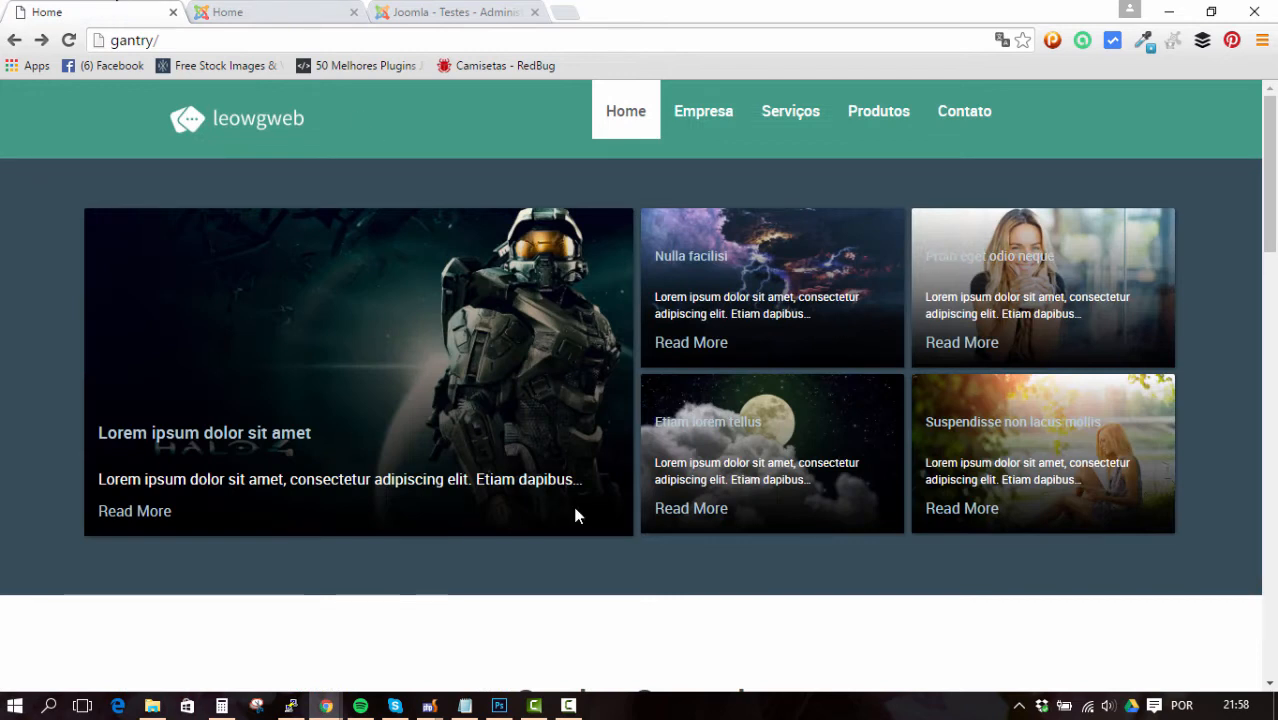
click(232, 11)
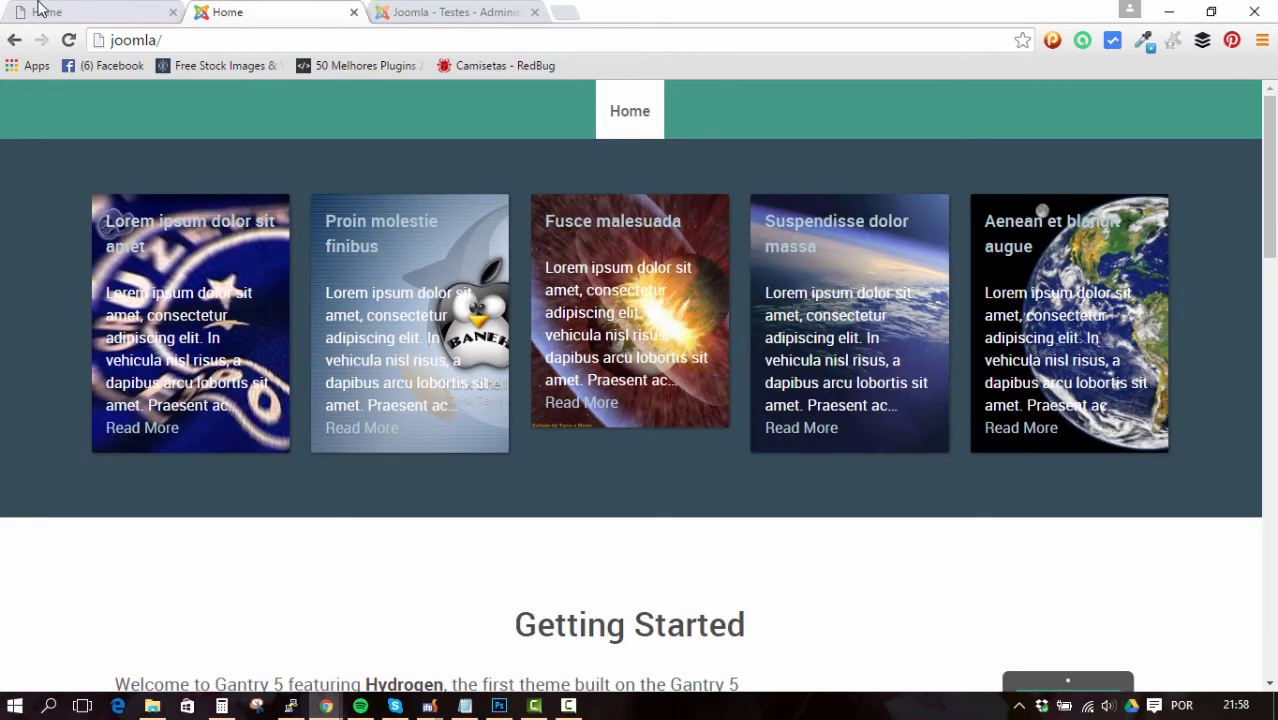
click(80, 10)
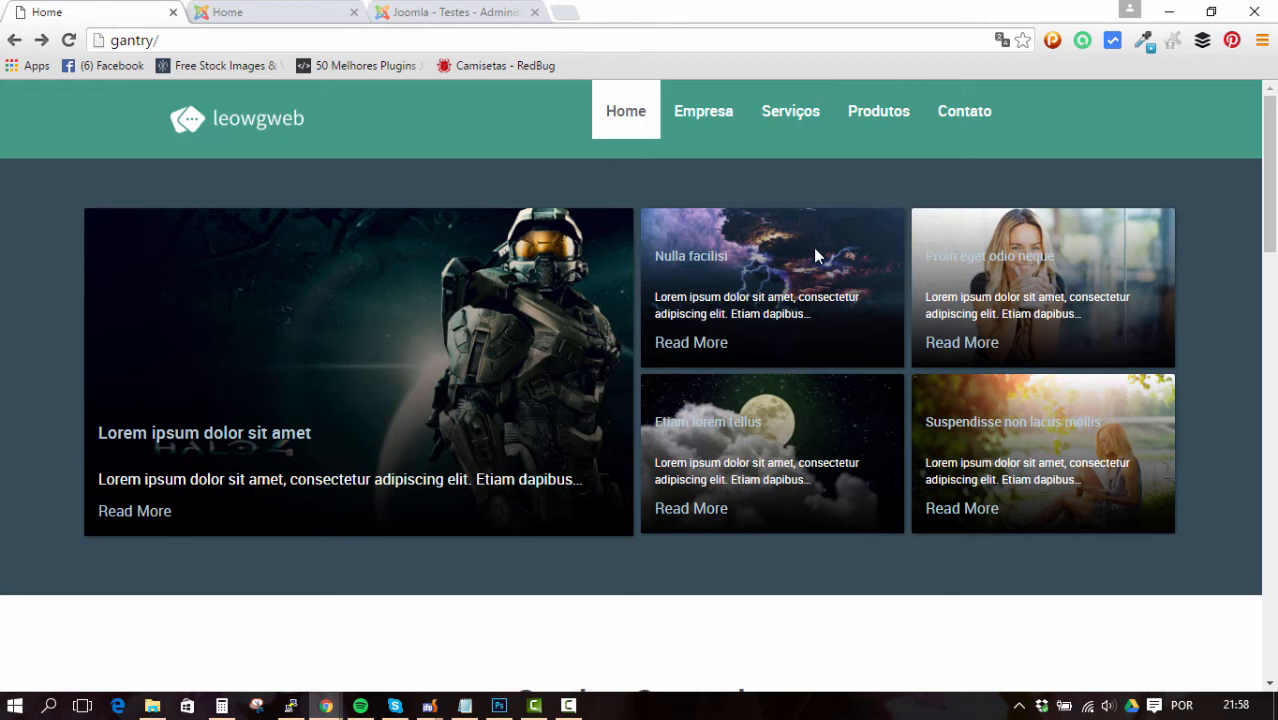
click(237, 10)
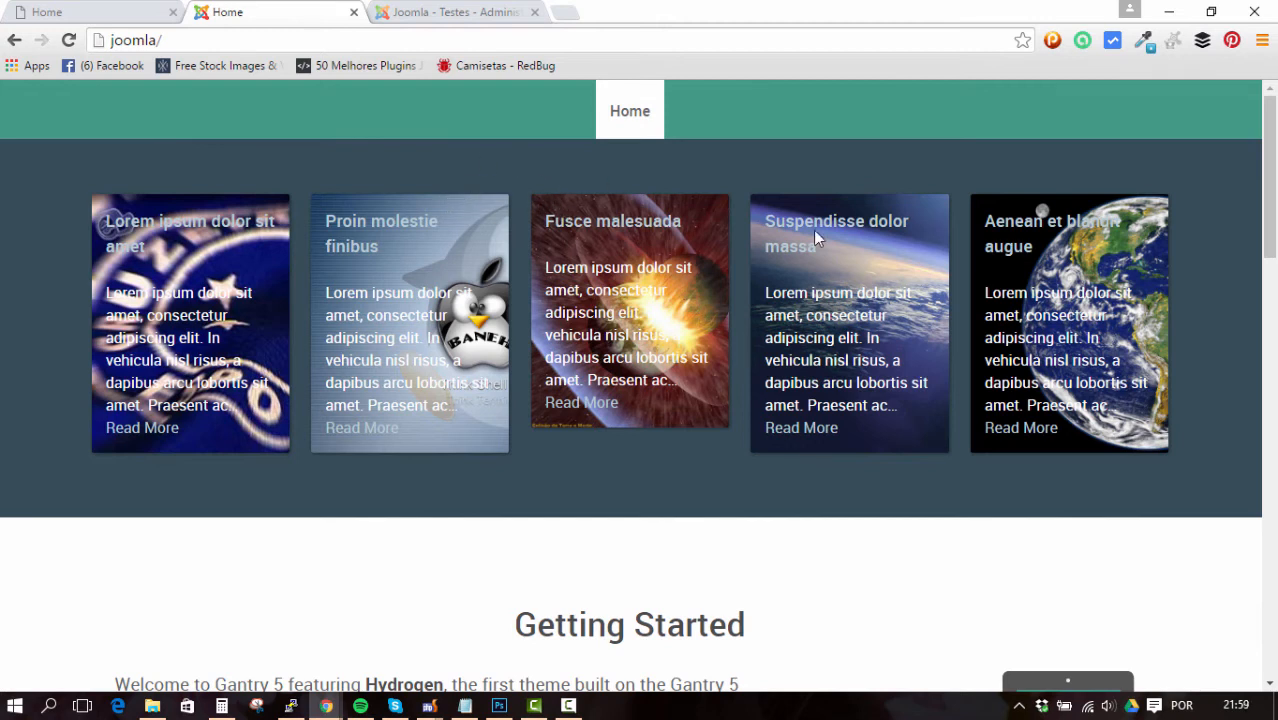
key(ctrl+shift+Tab)
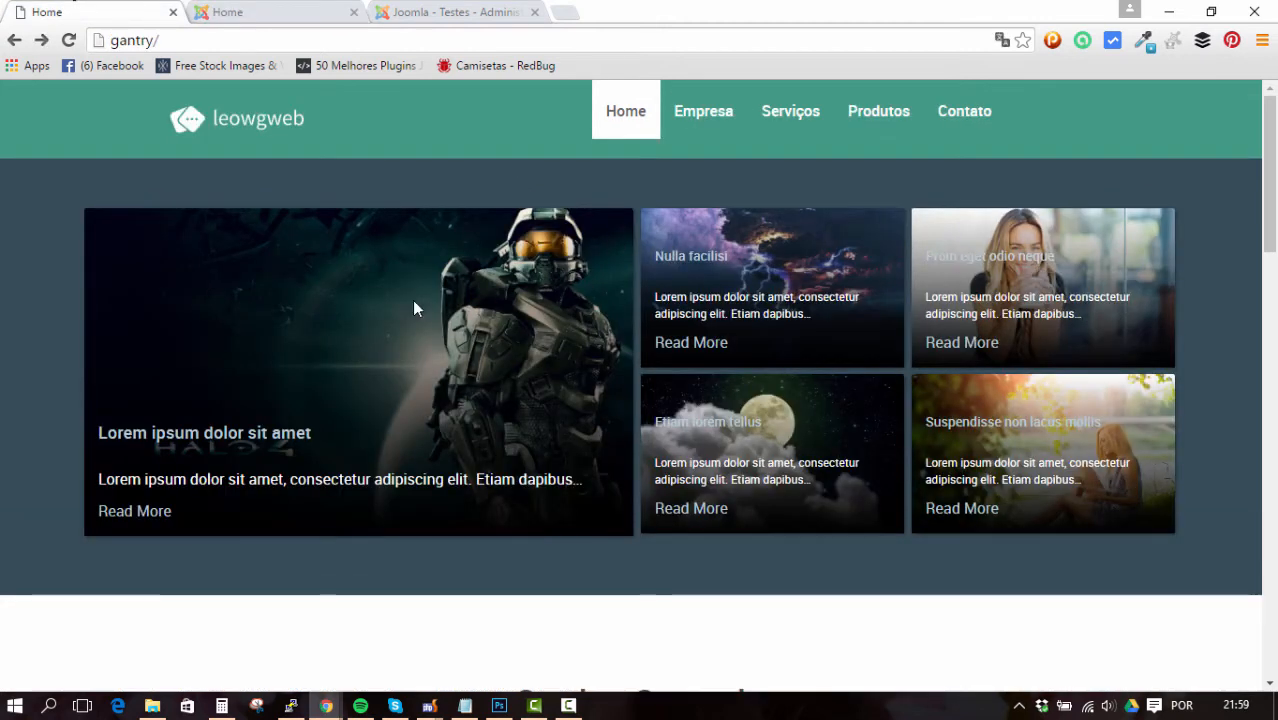
click(268, 9)
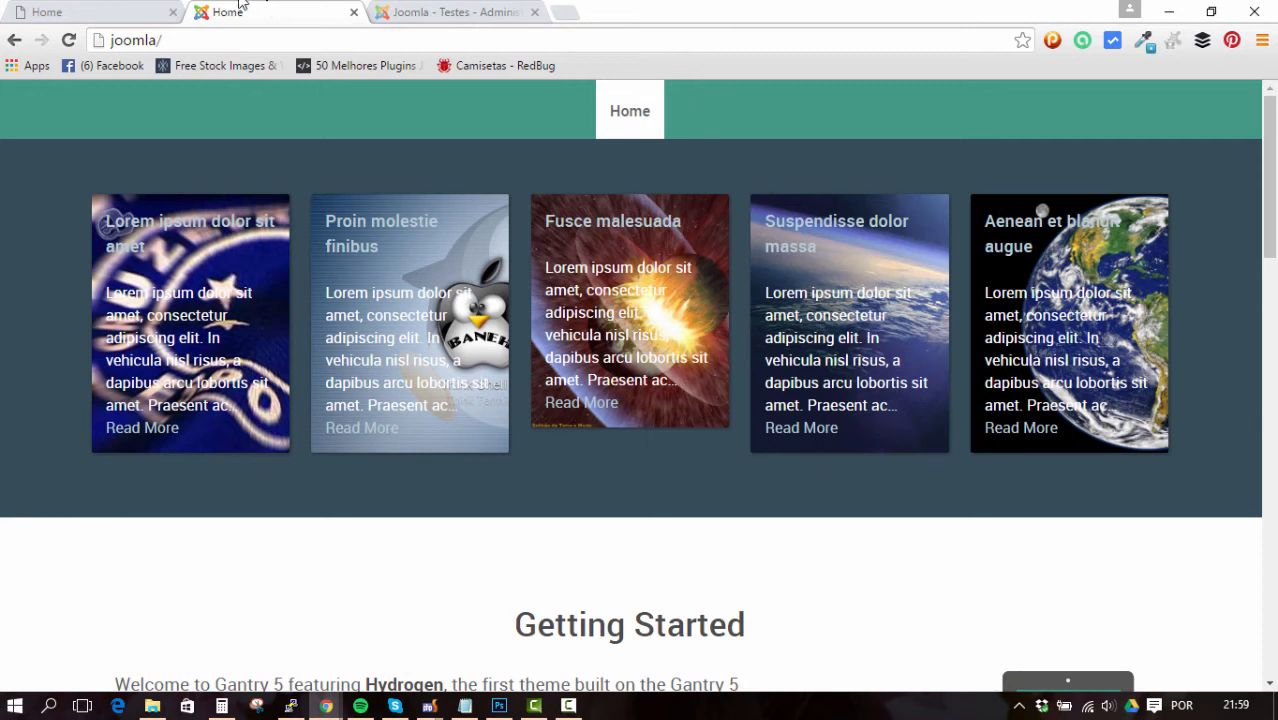
click(120, 10)
click(308, 9)
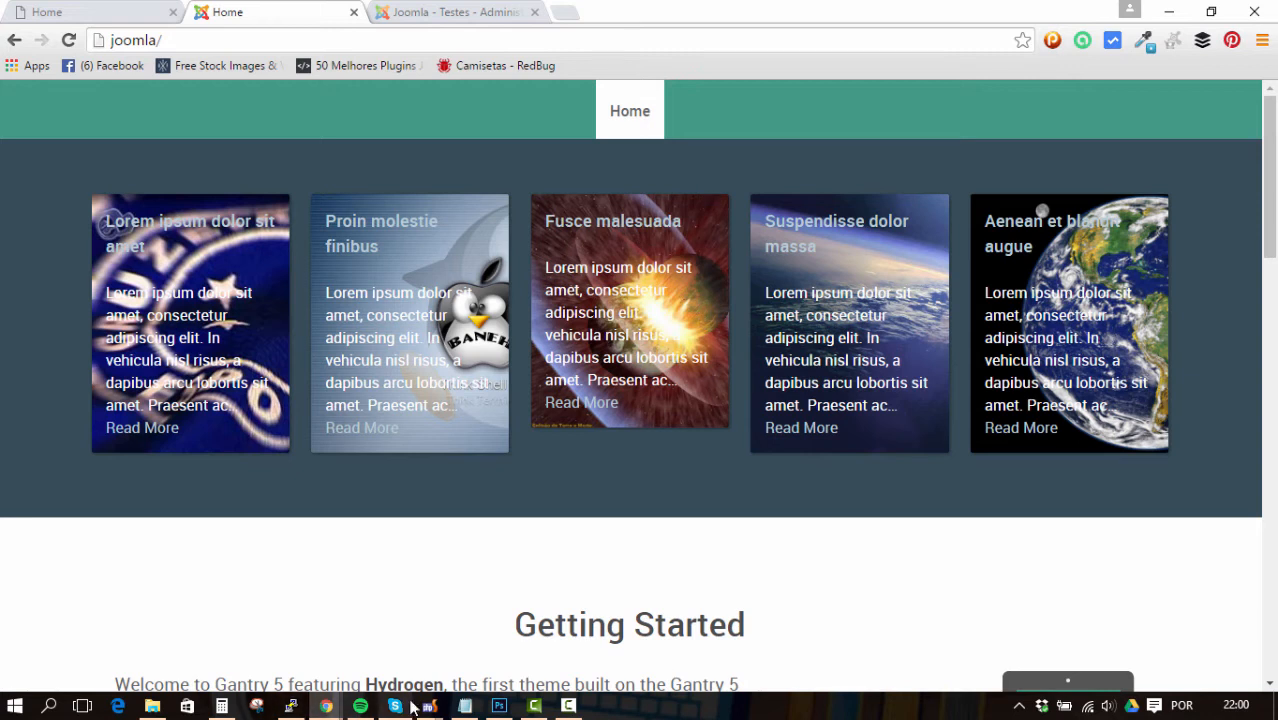
Switch to the site project in PhpStorm and examine the modules folder and the g5_hydrogen template's html folder
mouse_move(430, 705)
click(486, 648)
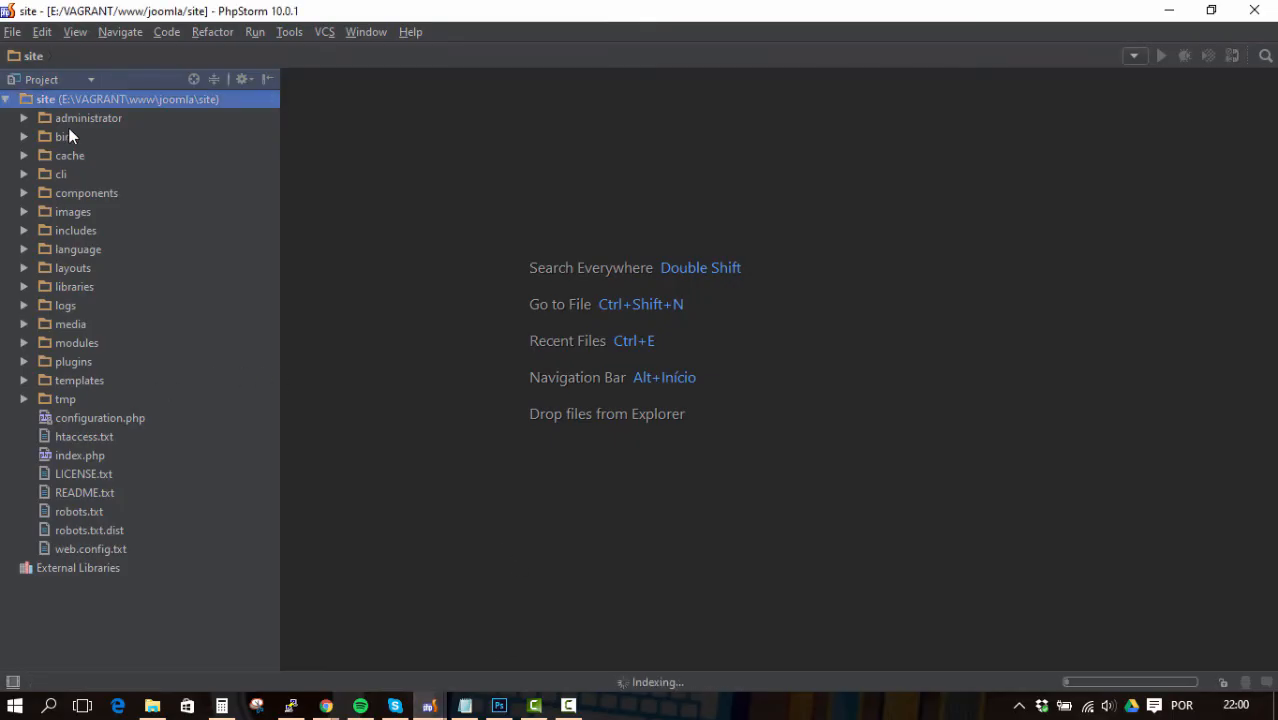
click(25, 377)
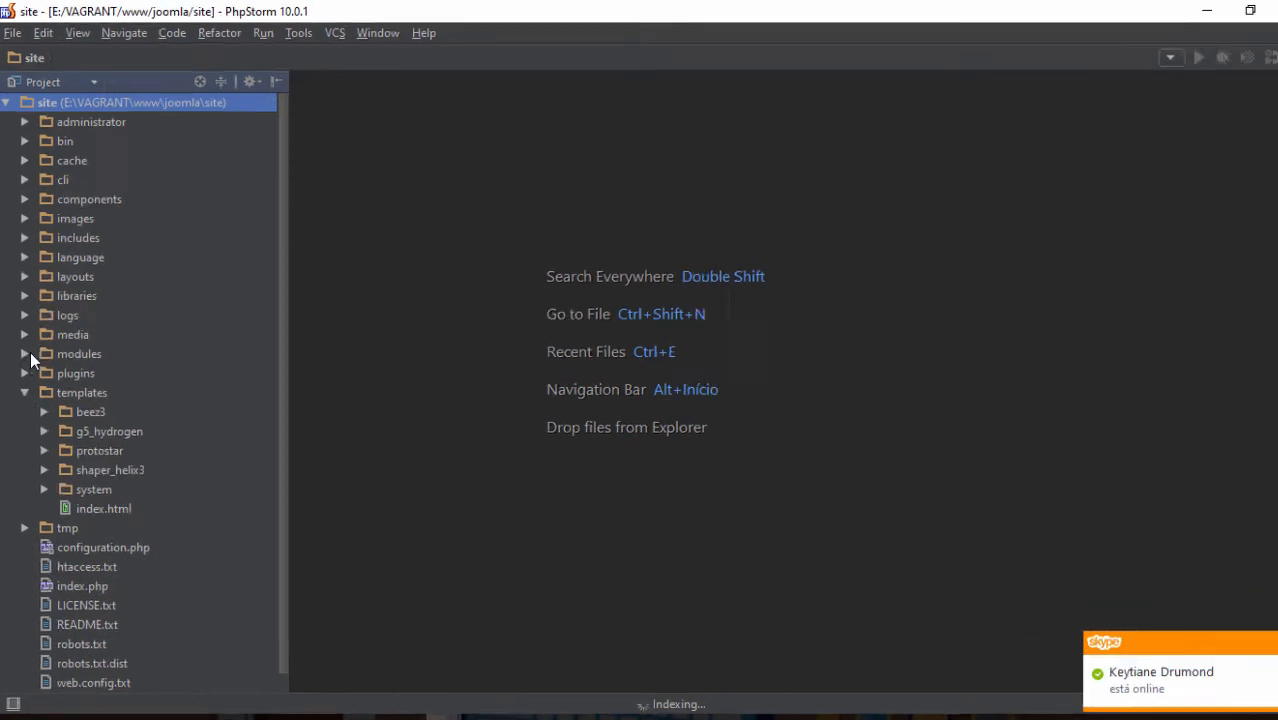
click(24, 343)
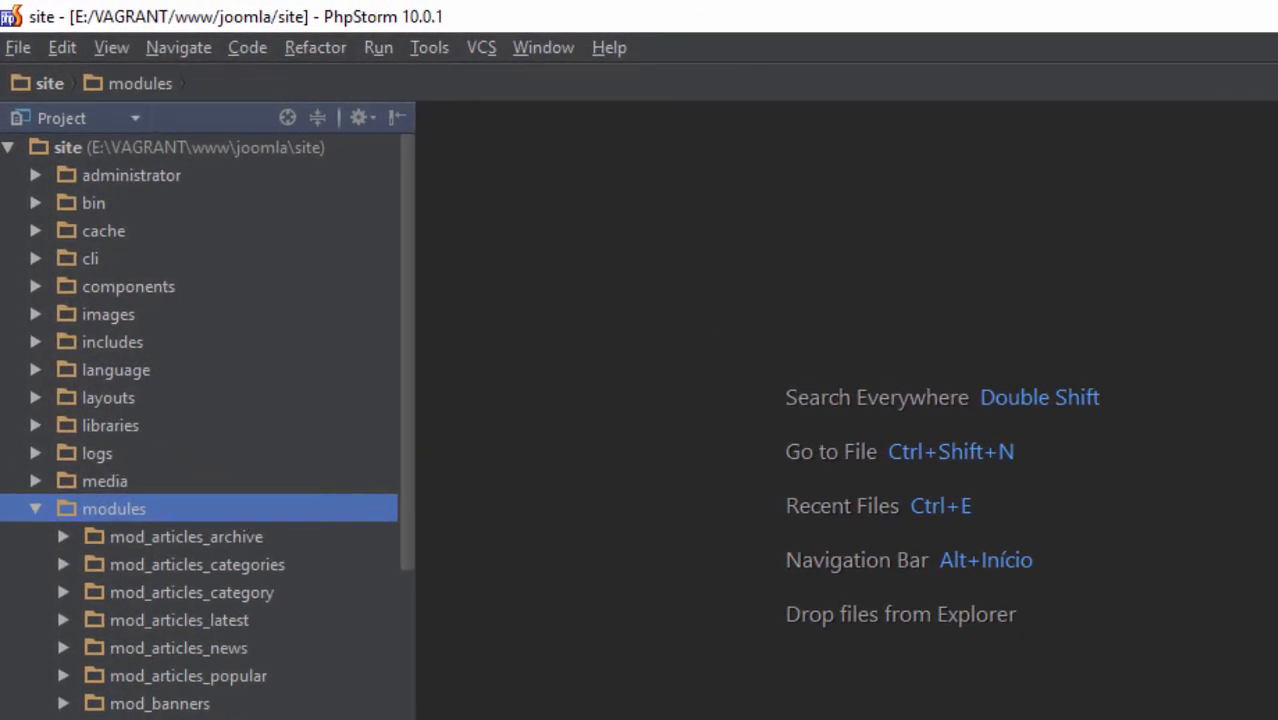
click(35, 509)
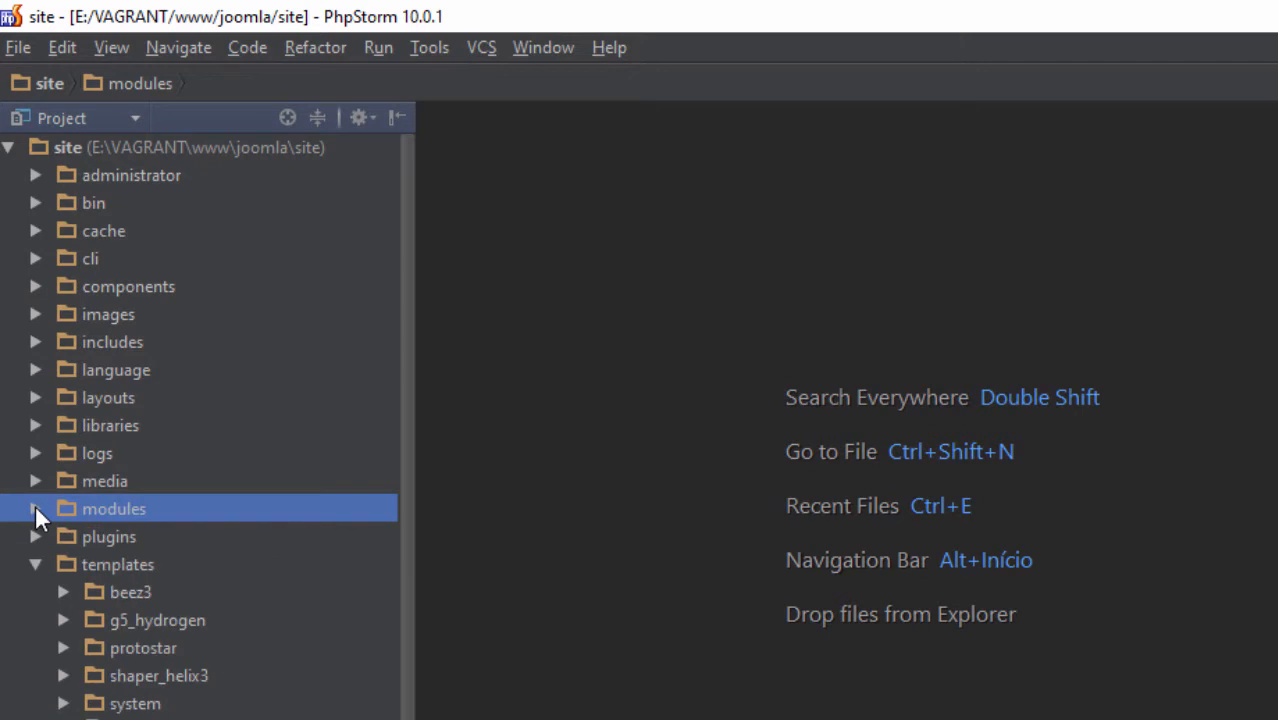
click(63, 619)
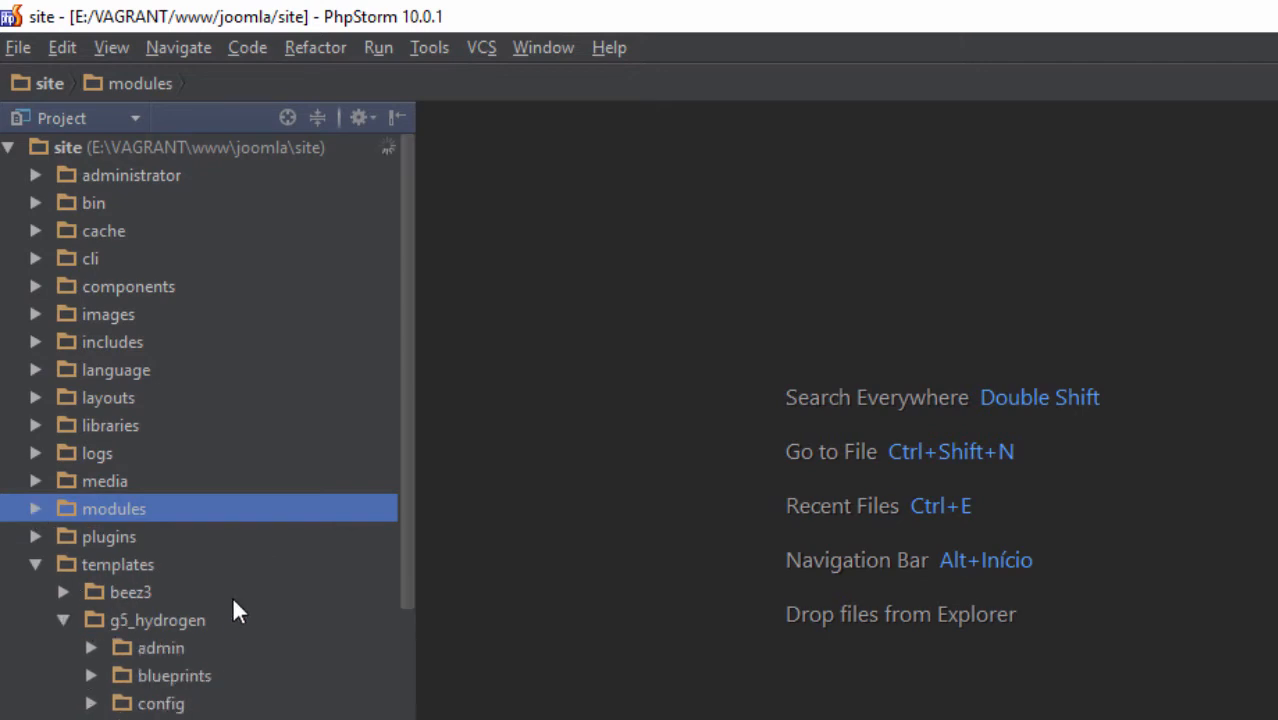
scroll(150, 505, down, 4)
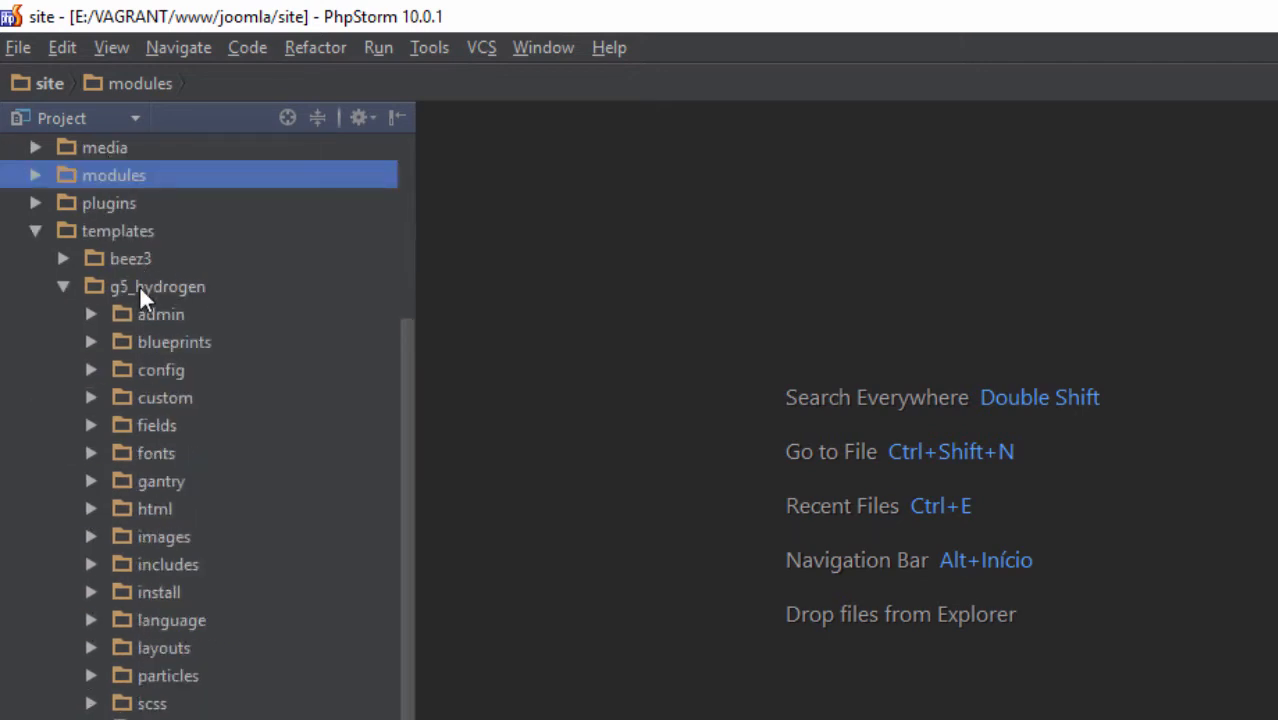
click(96, 500)
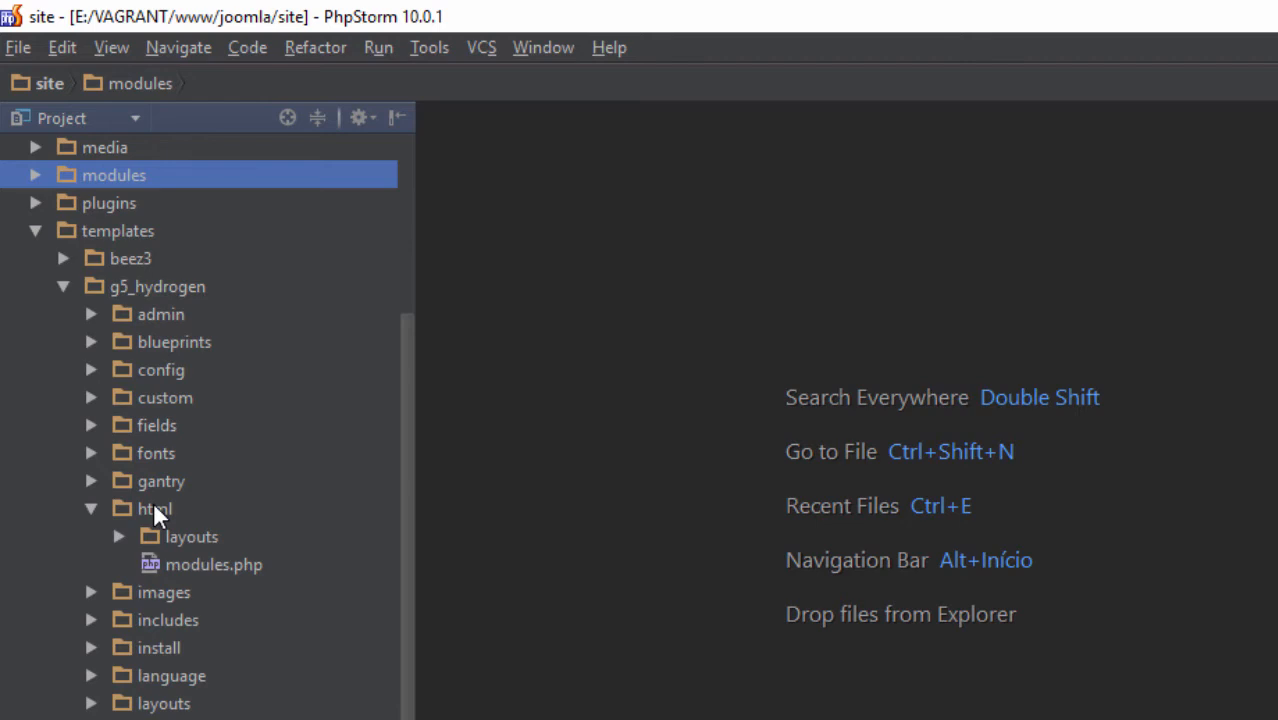
click(89, 506)
click(64, 287)
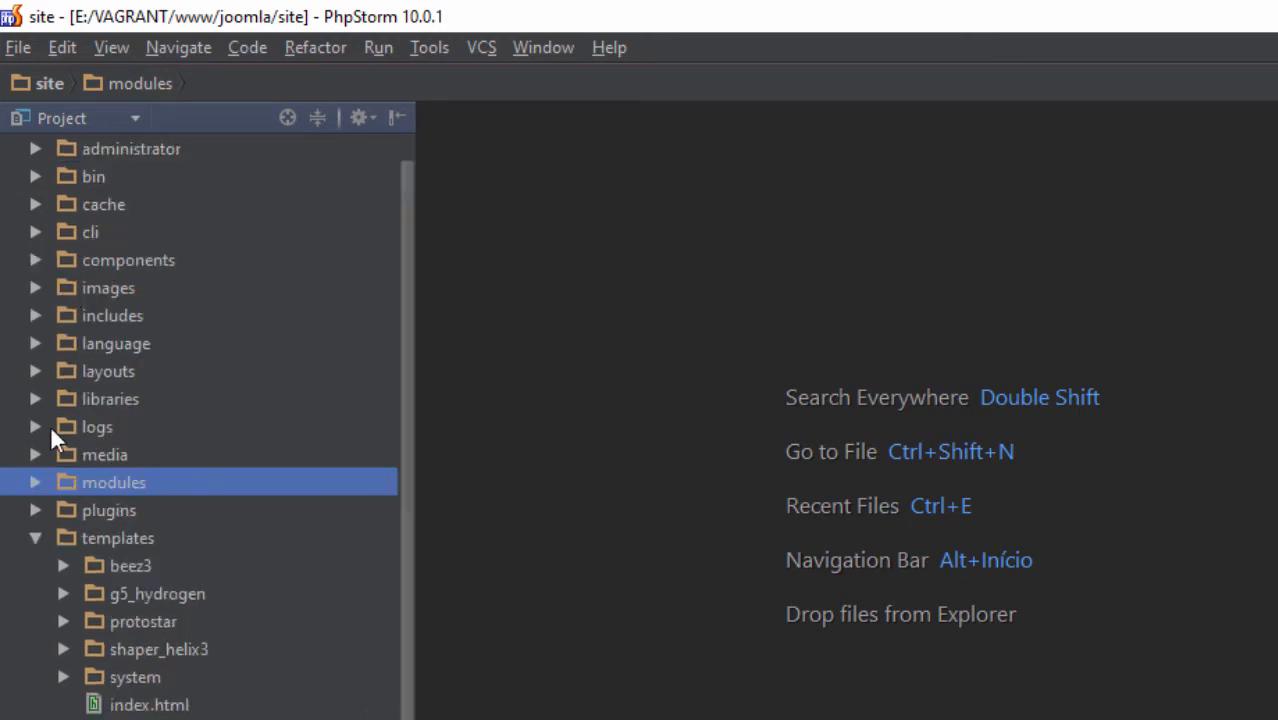
click(36, 482)
scroll(125, 518, down, 1)
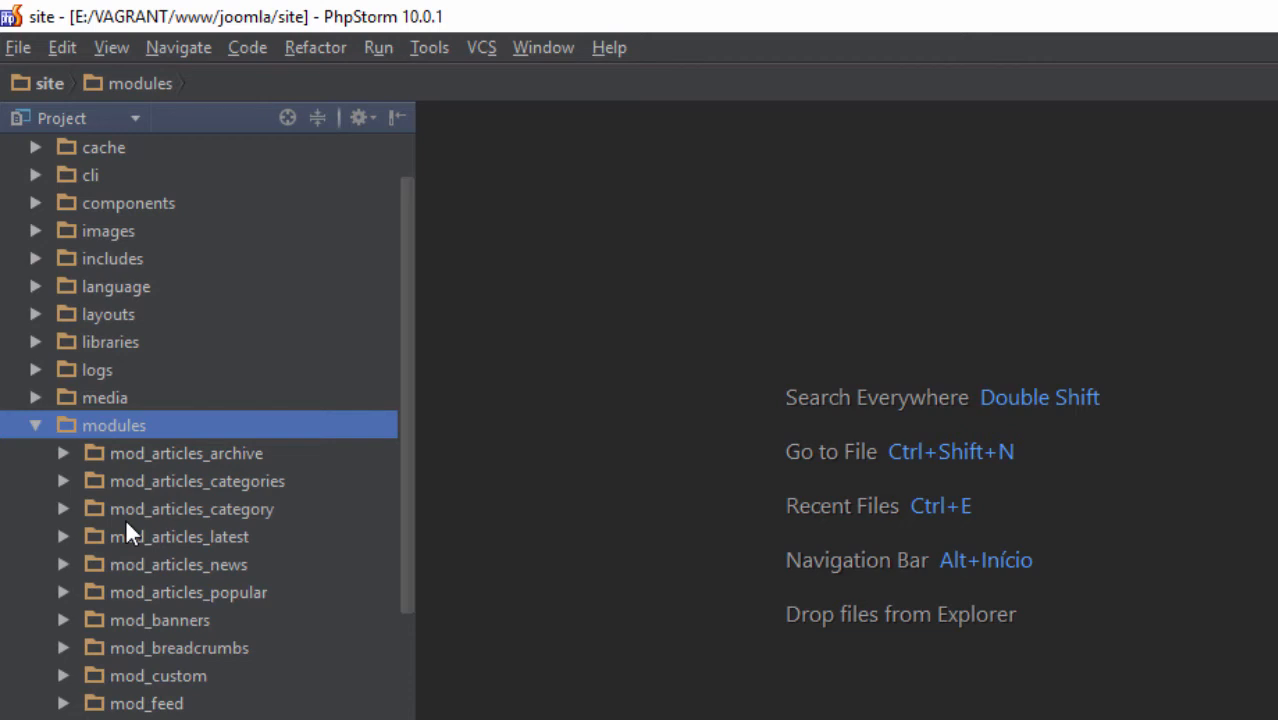
click(36, 427)
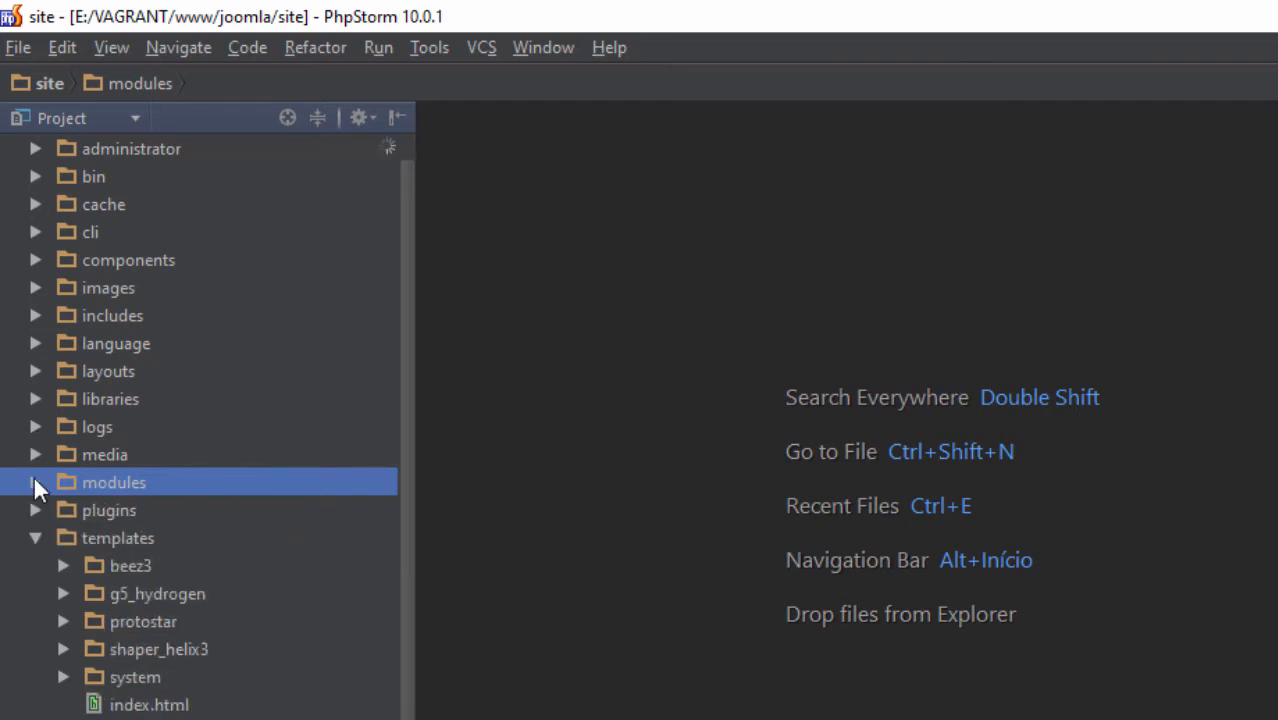
click(34, 538)
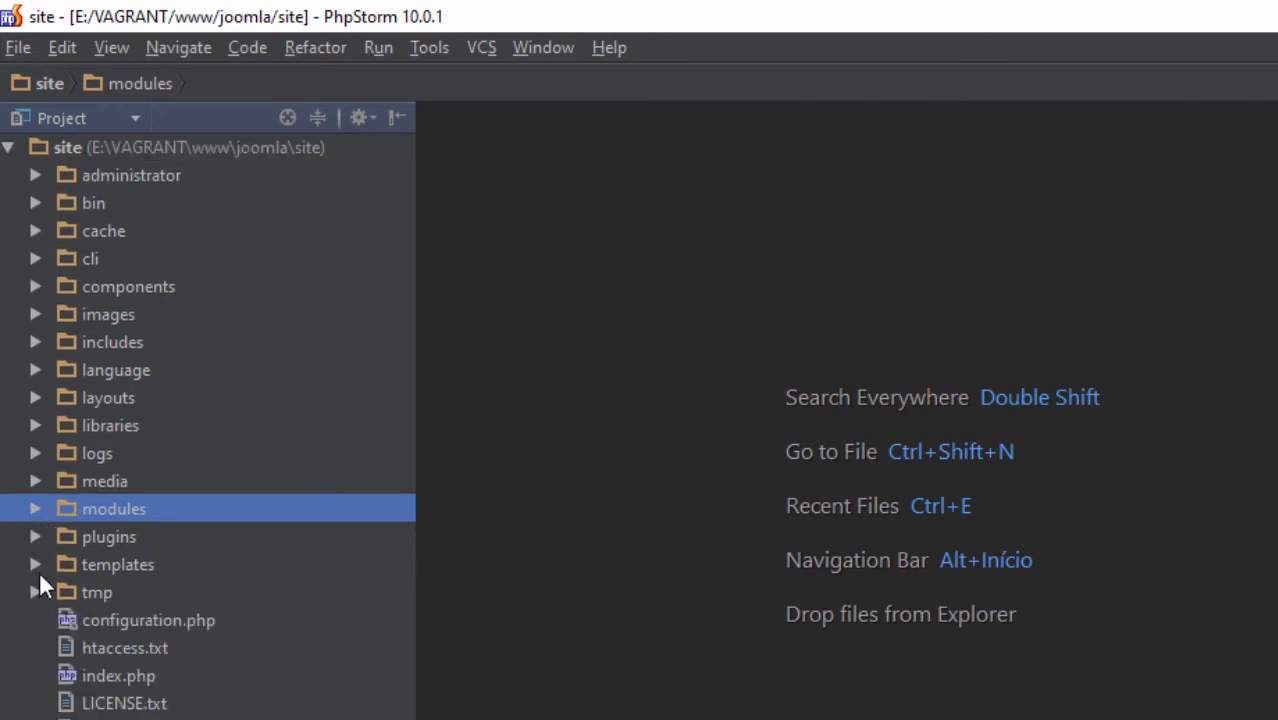
Create a new directory named roksprocket inside the templates/g5_hydrogen folder
click(37, 566)
click(63, 618)
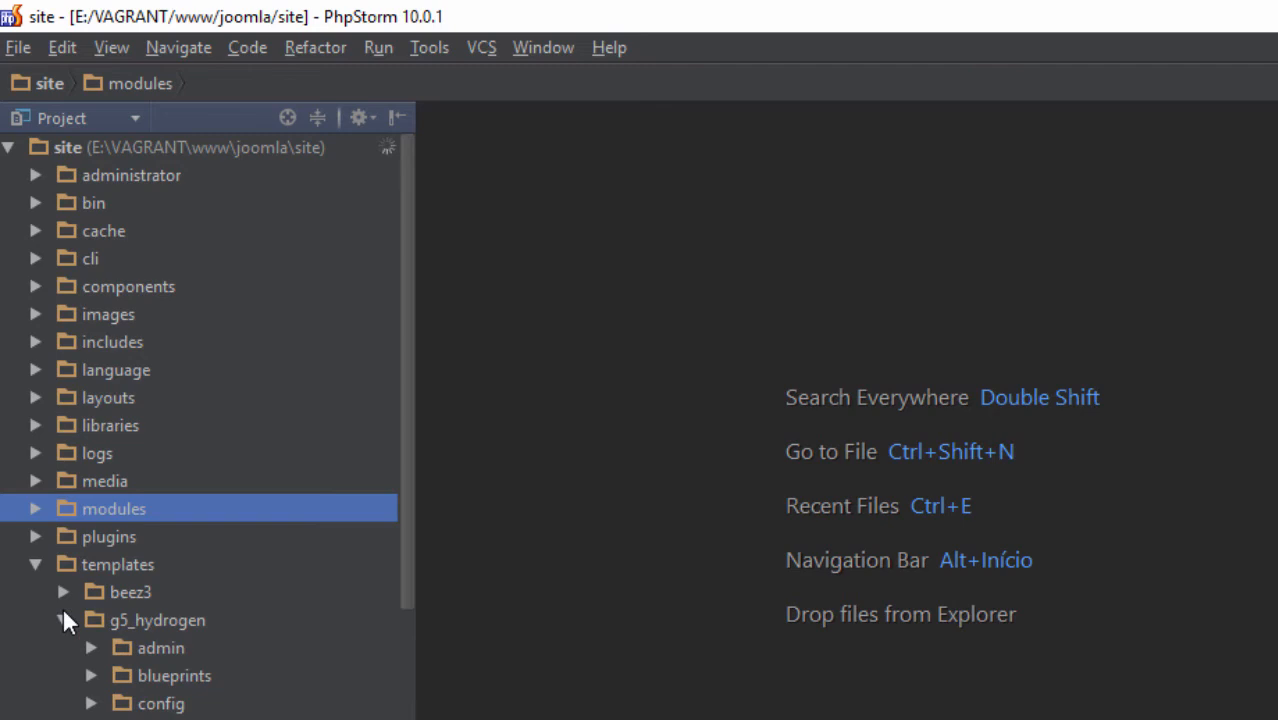
scroll(163, 651, down, 3)
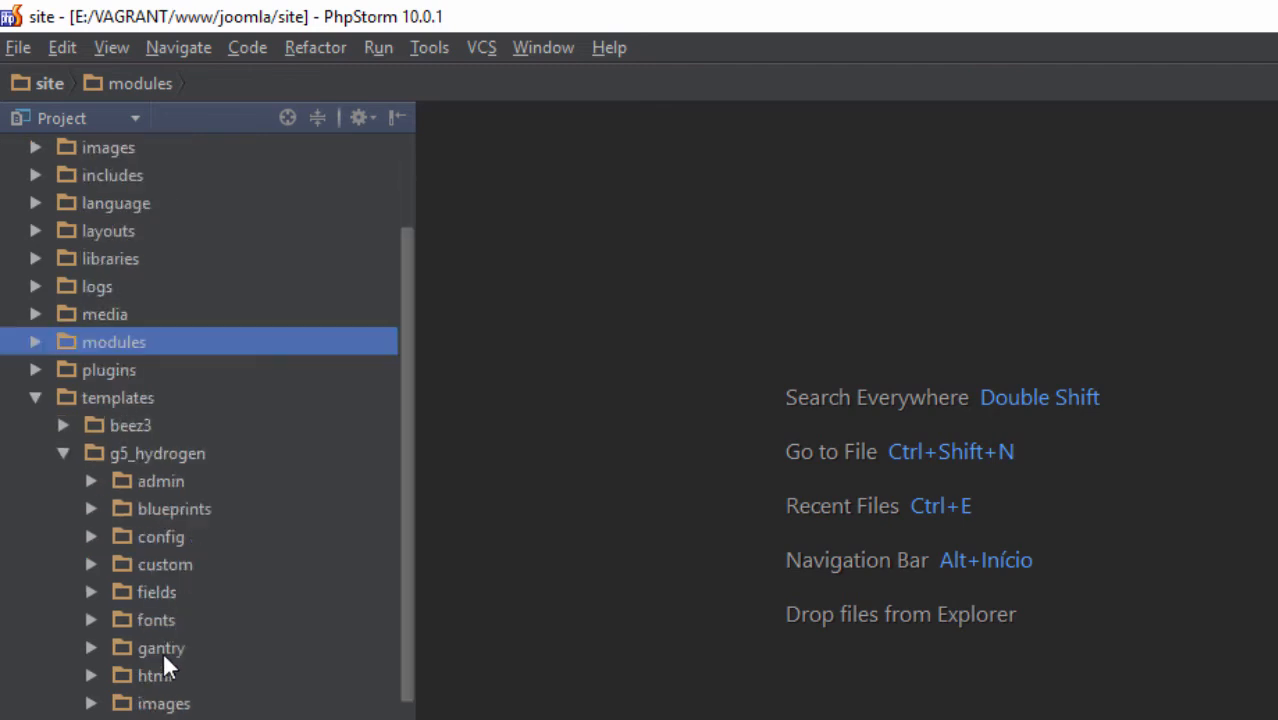
click(157, 369)
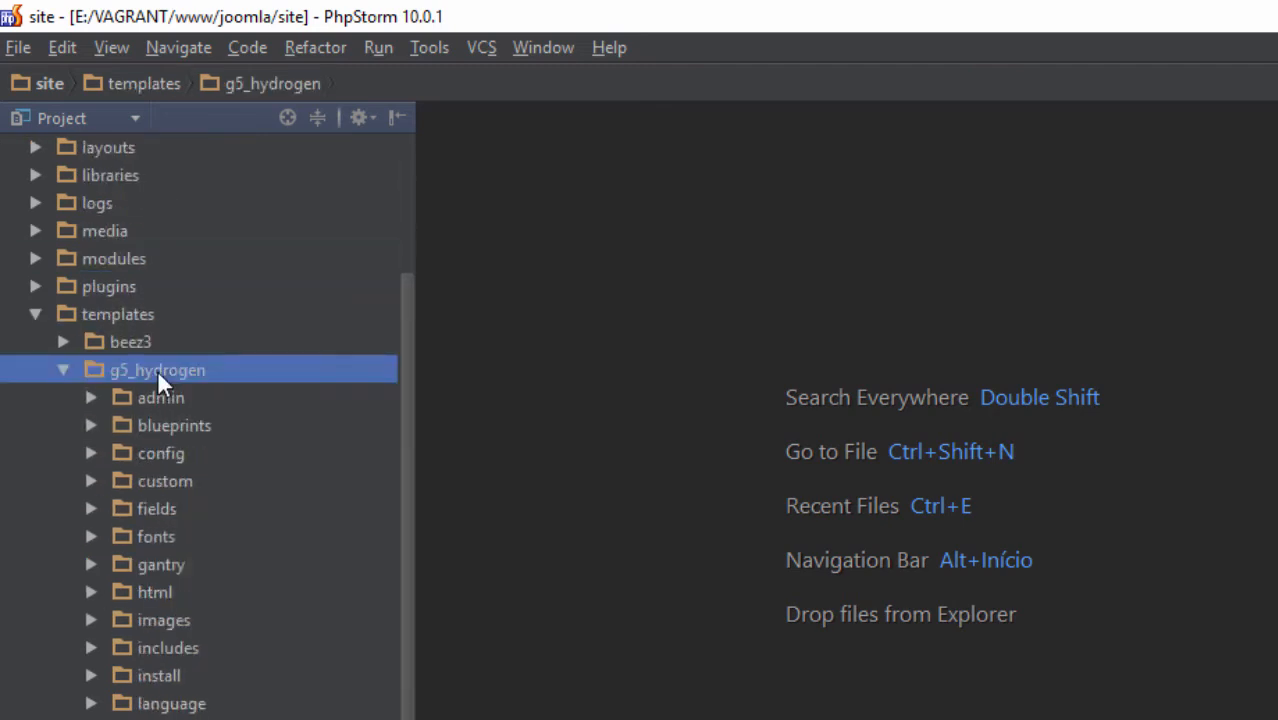
right_click(157, 369)
mouse_move(507, 169)
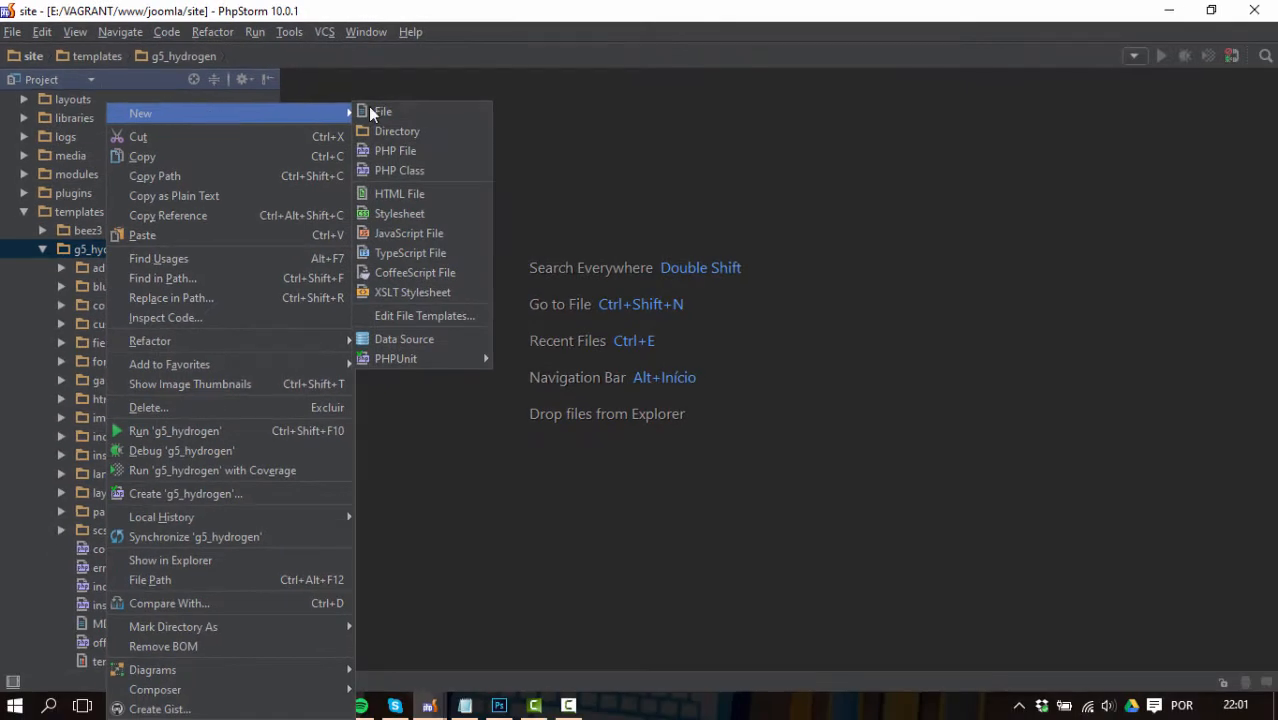
click(417, 130)
text(roc)
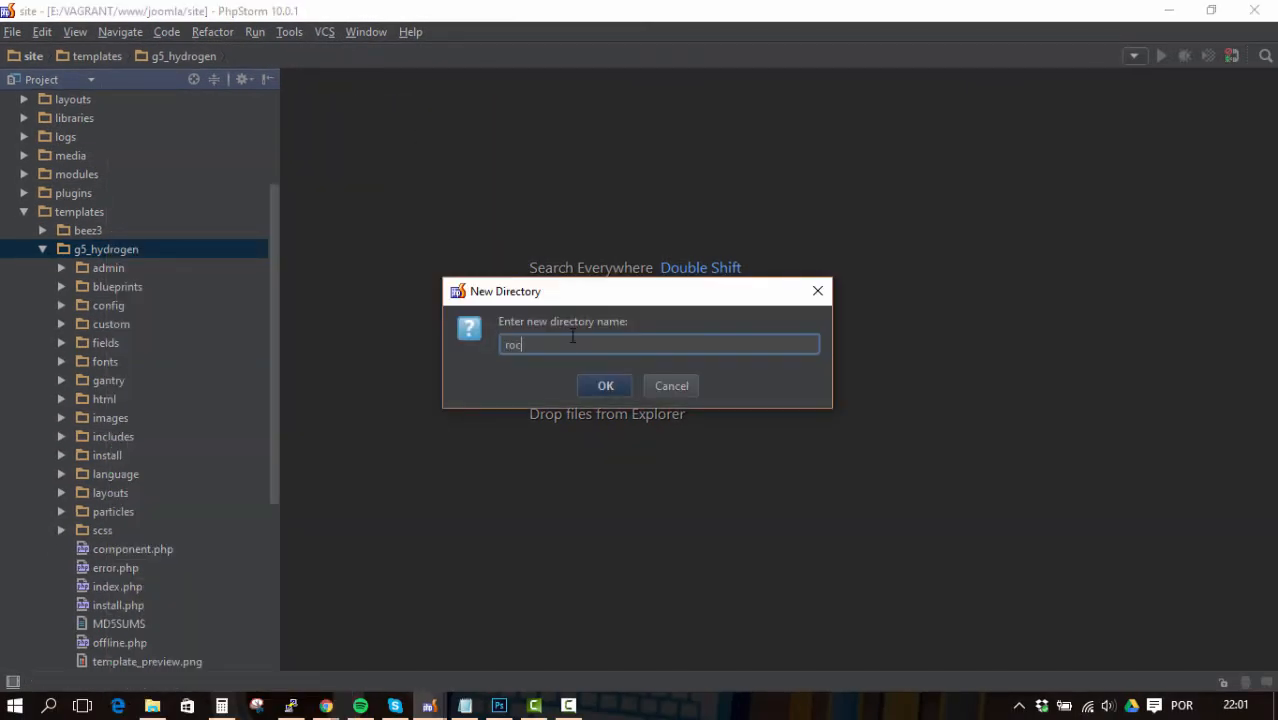
key(BackSpace)
text(ksprocket)
click(609, 384)
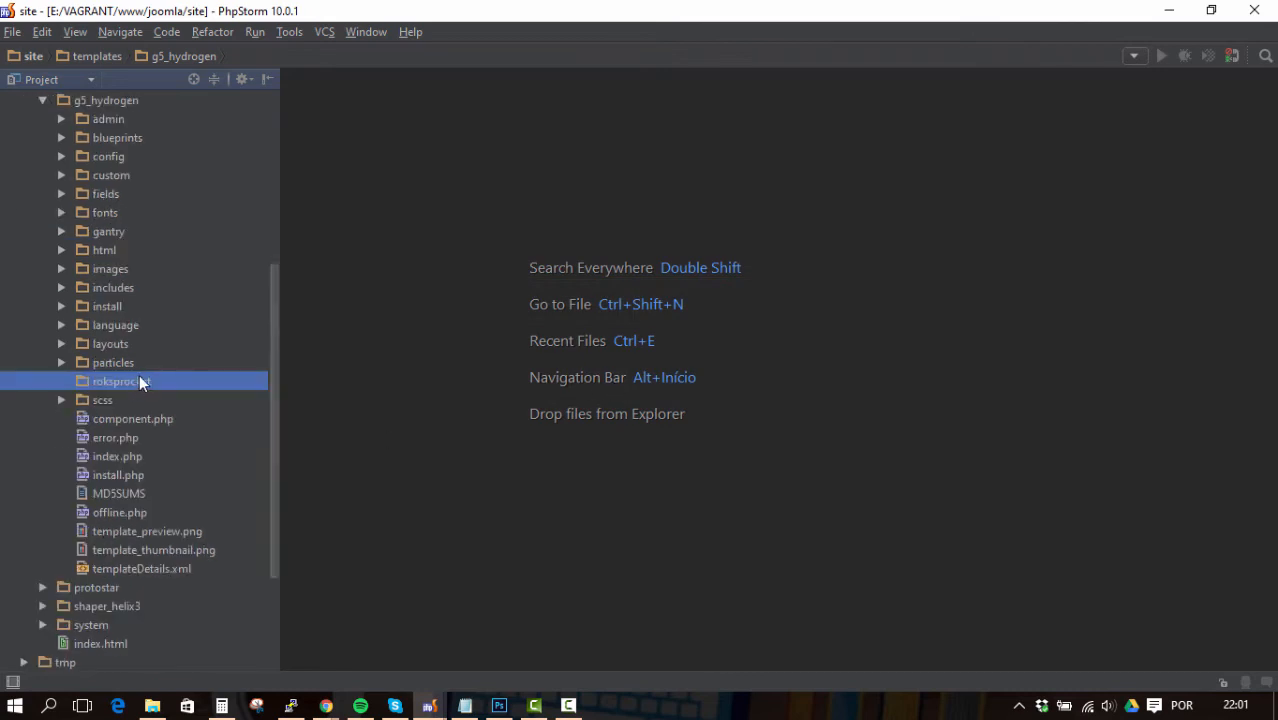
Expand the com_roksprocket folder under components to examine its folder structure
scroll(95, 247, up, 6)
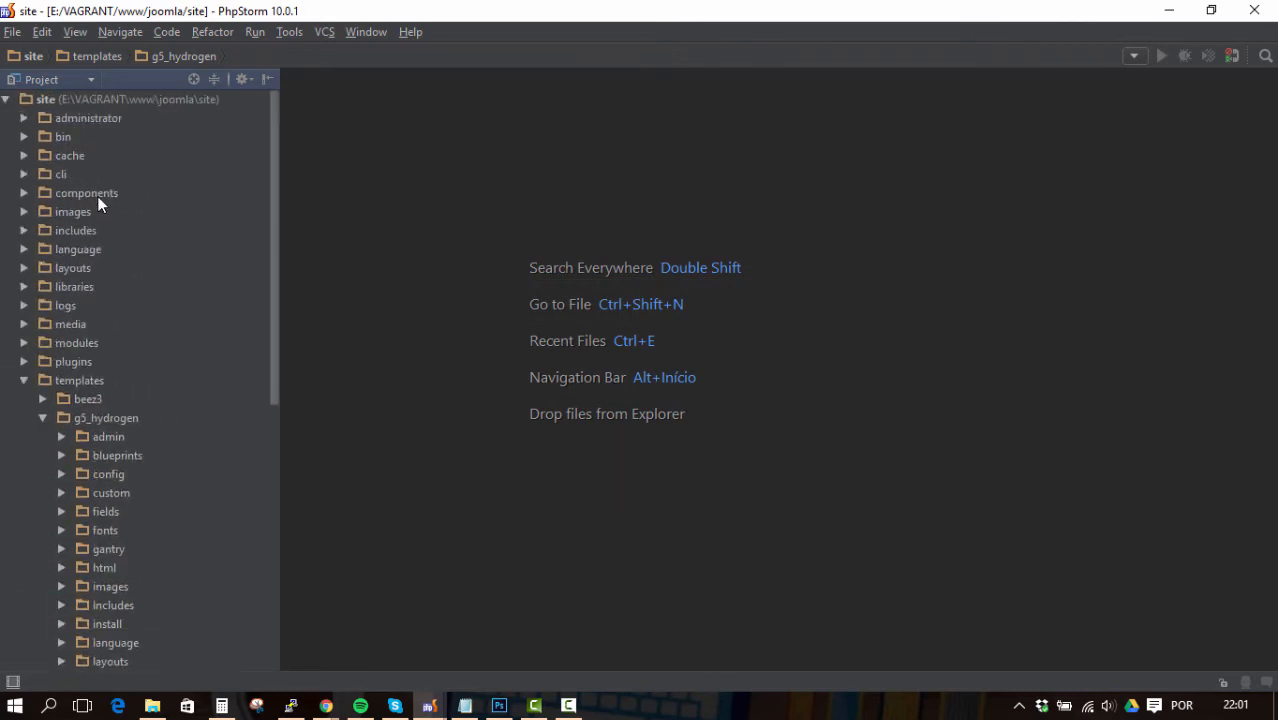
double_click(94, 193)
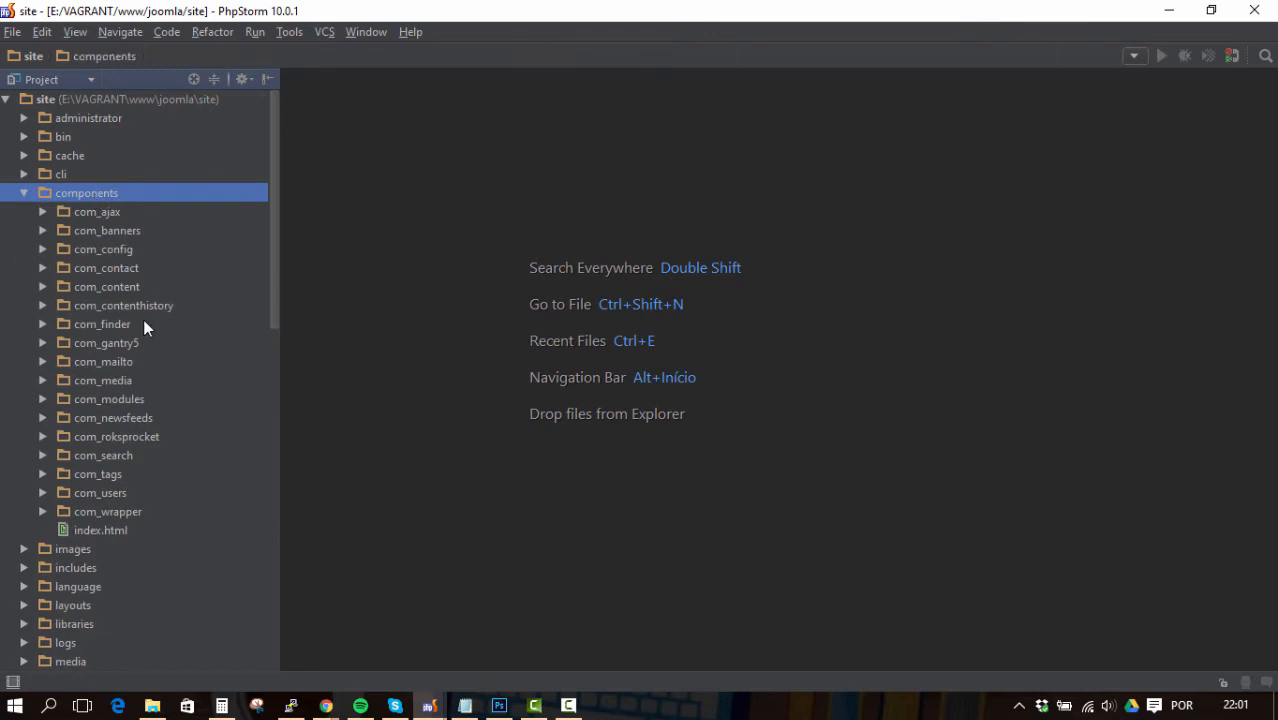
double_click(125, 437)
scroll(203, 302, down, 2)
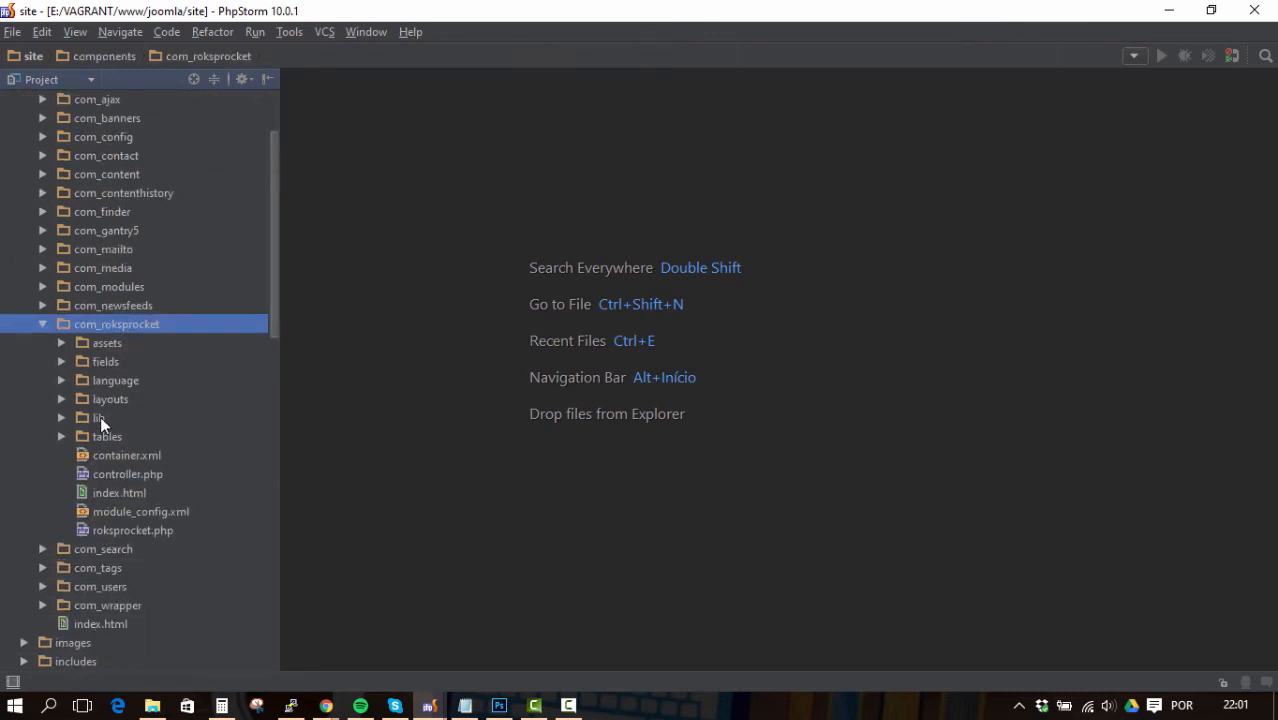
scroll(183, 366, down, 12)
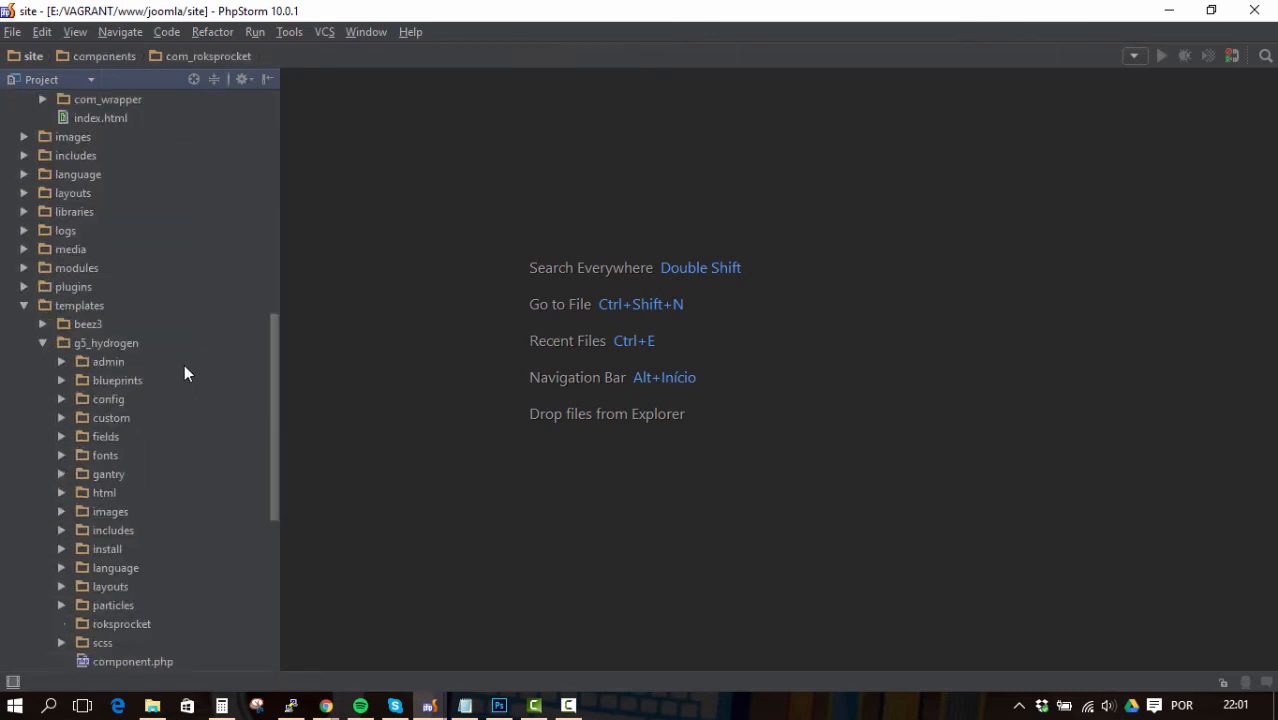
Create a new directory named layouts inside the g5_hydrogen template's roksprocket folder
click(114, 400)
right_click(112, 397)
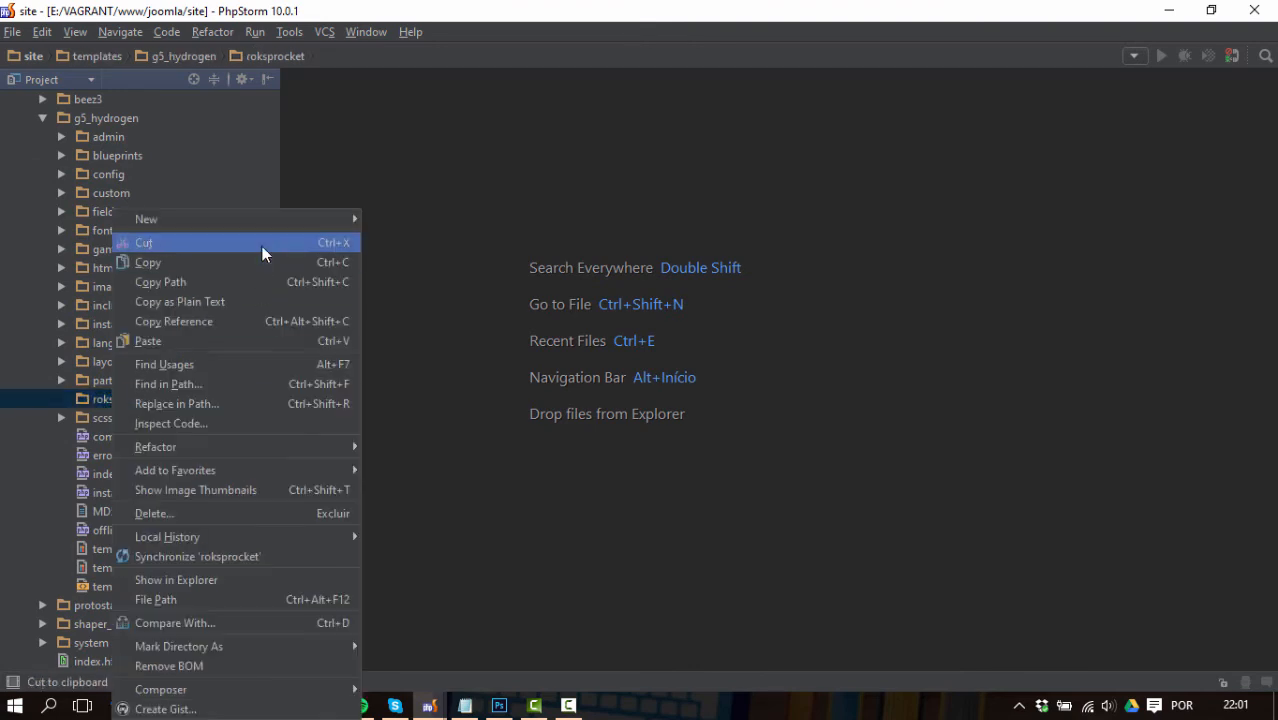
mouse_move(256, 220)
click(416, 238)
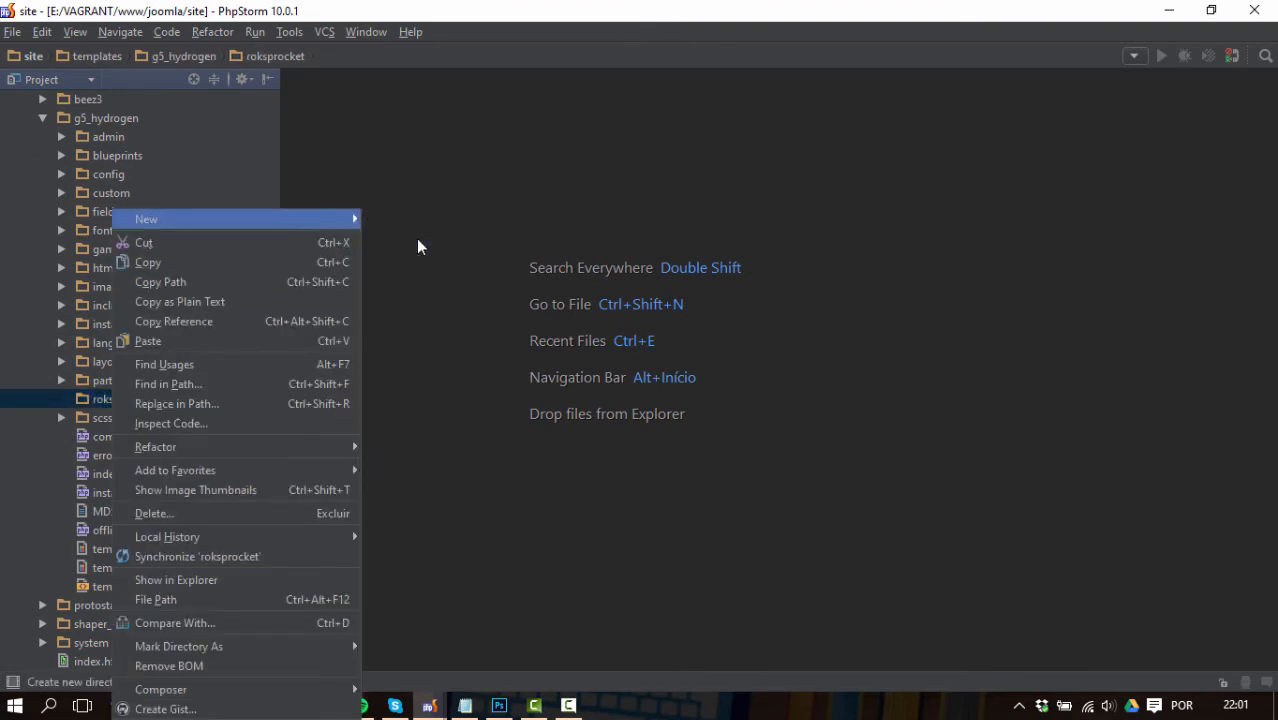
text(layouts)
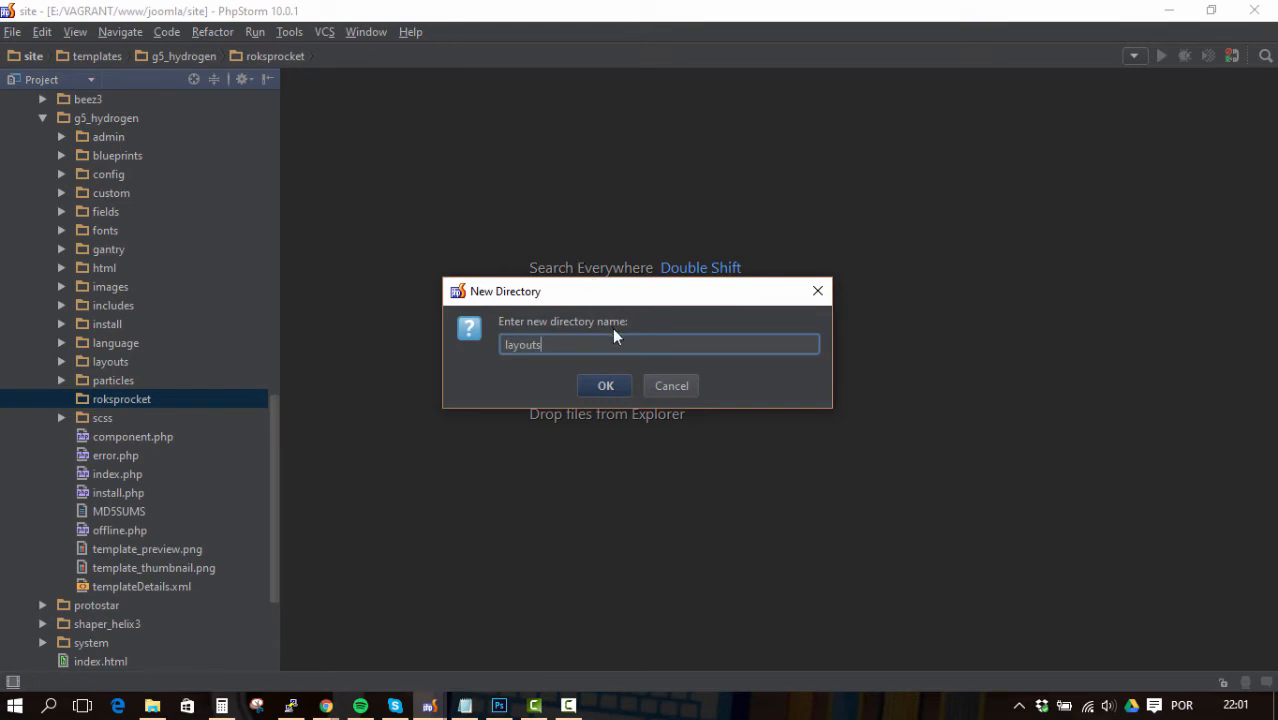
click(613, 384)
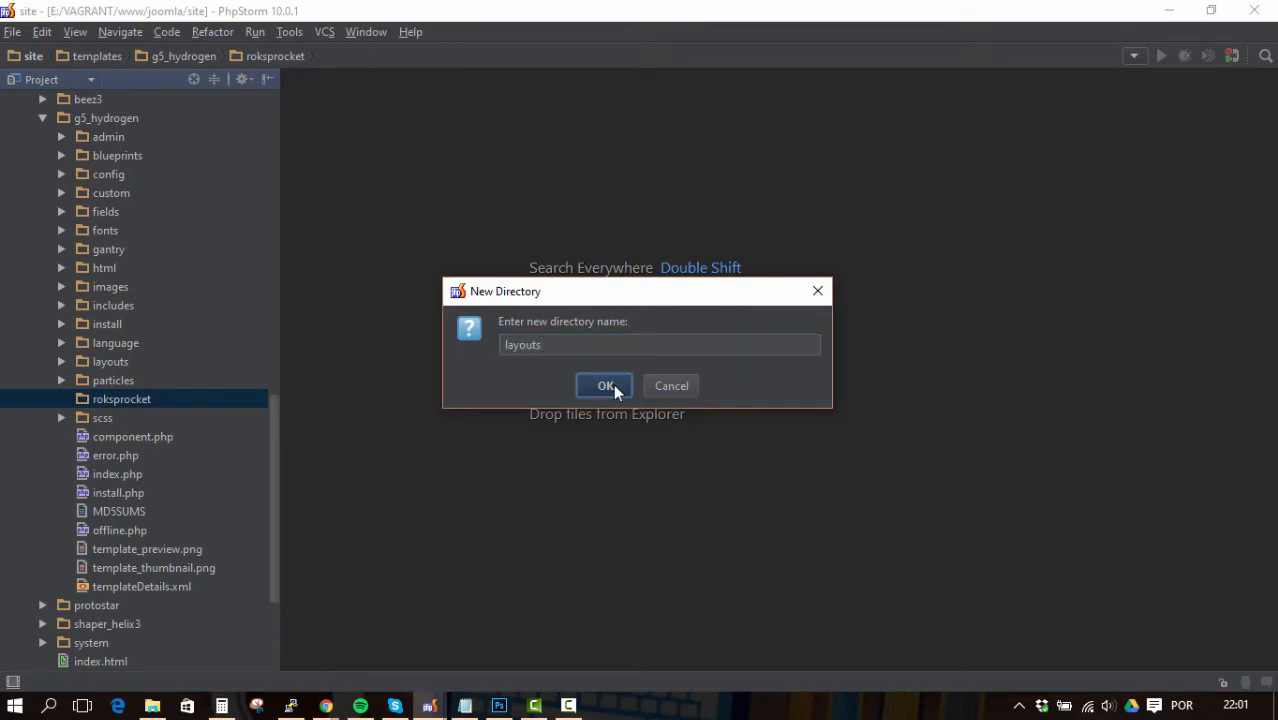
Expand the layouts folder and its strips subfolder inside com_roksprocket to examine the folder structure
scroll(160, 270, up, 6)
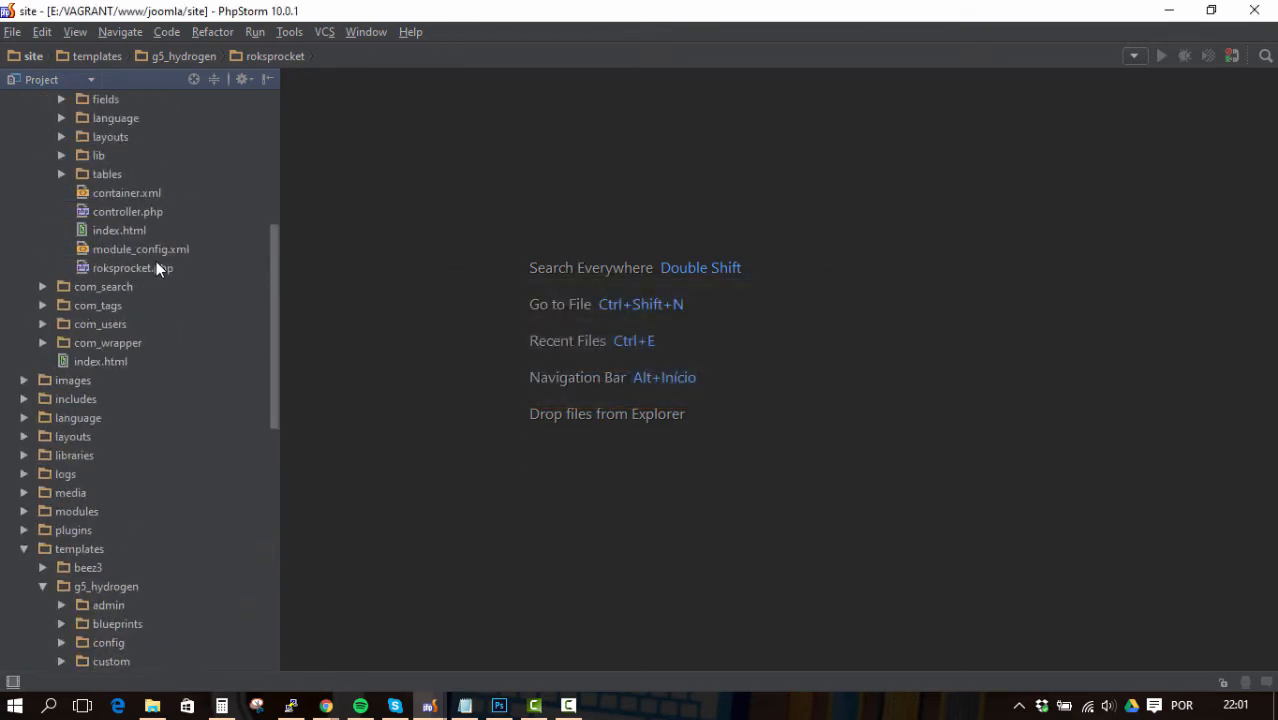
click(58, 230)
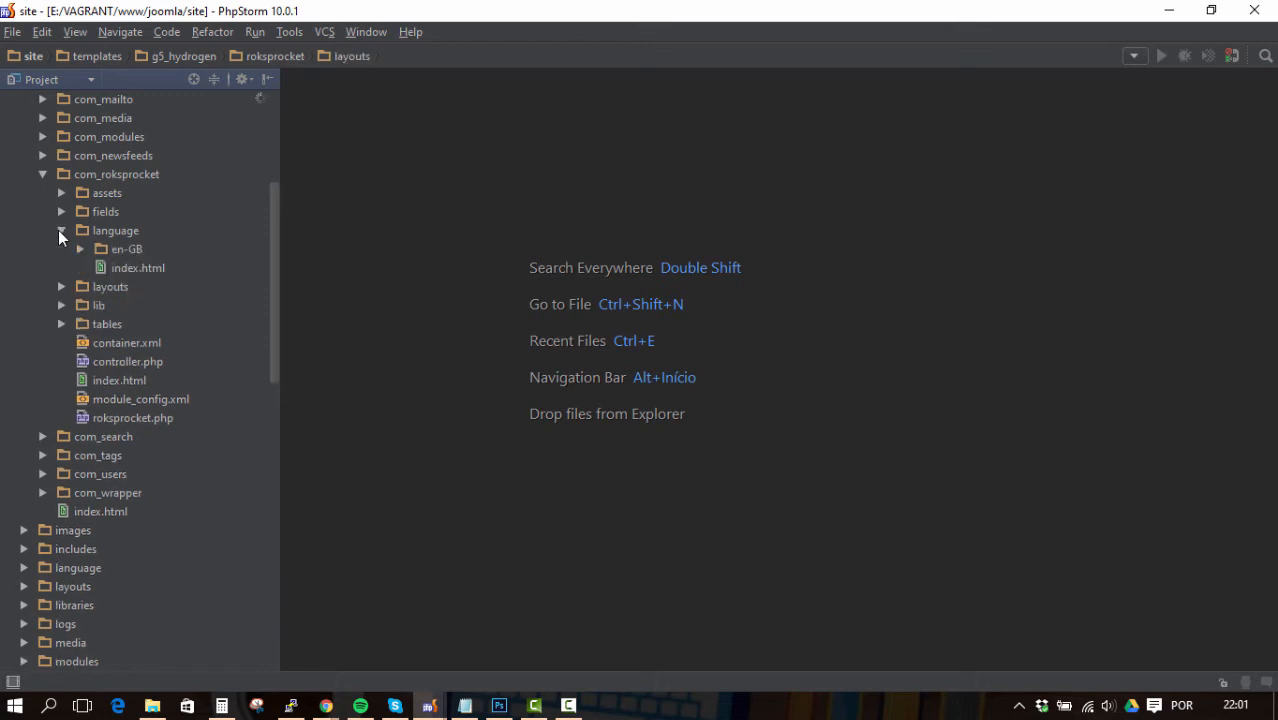
click(61, 230)
click(61, 248)
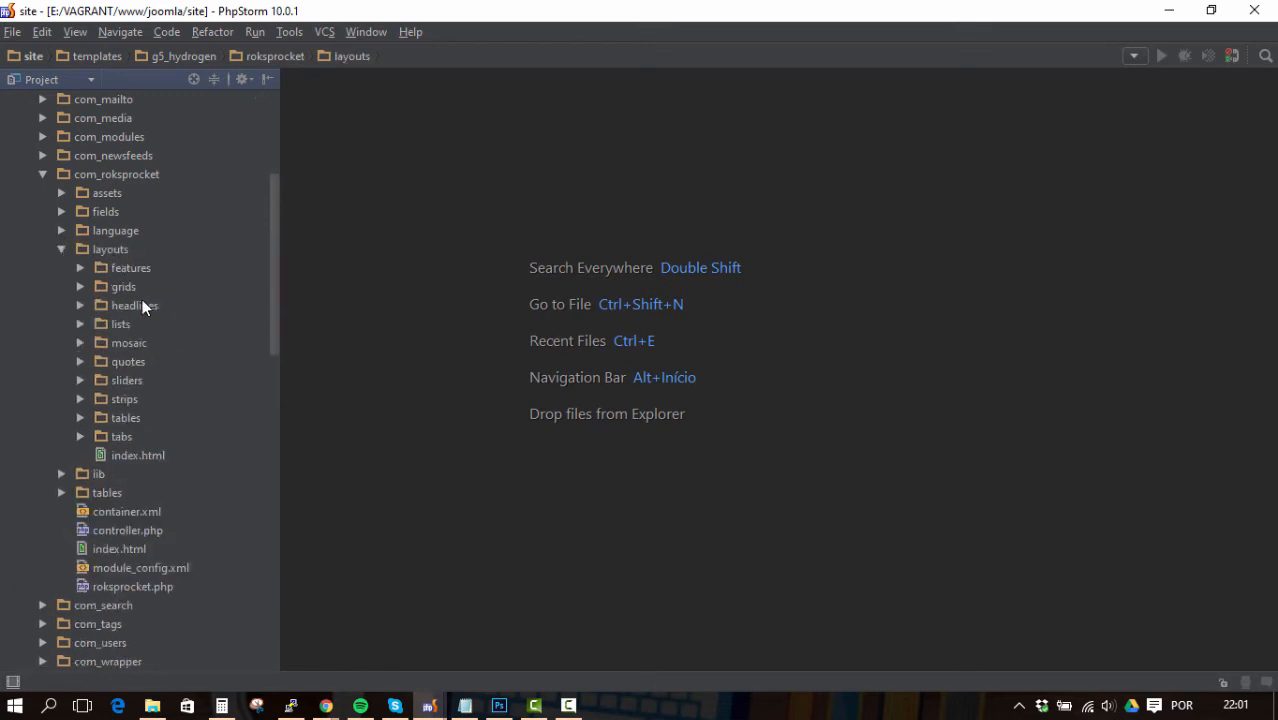
click(80, 399)
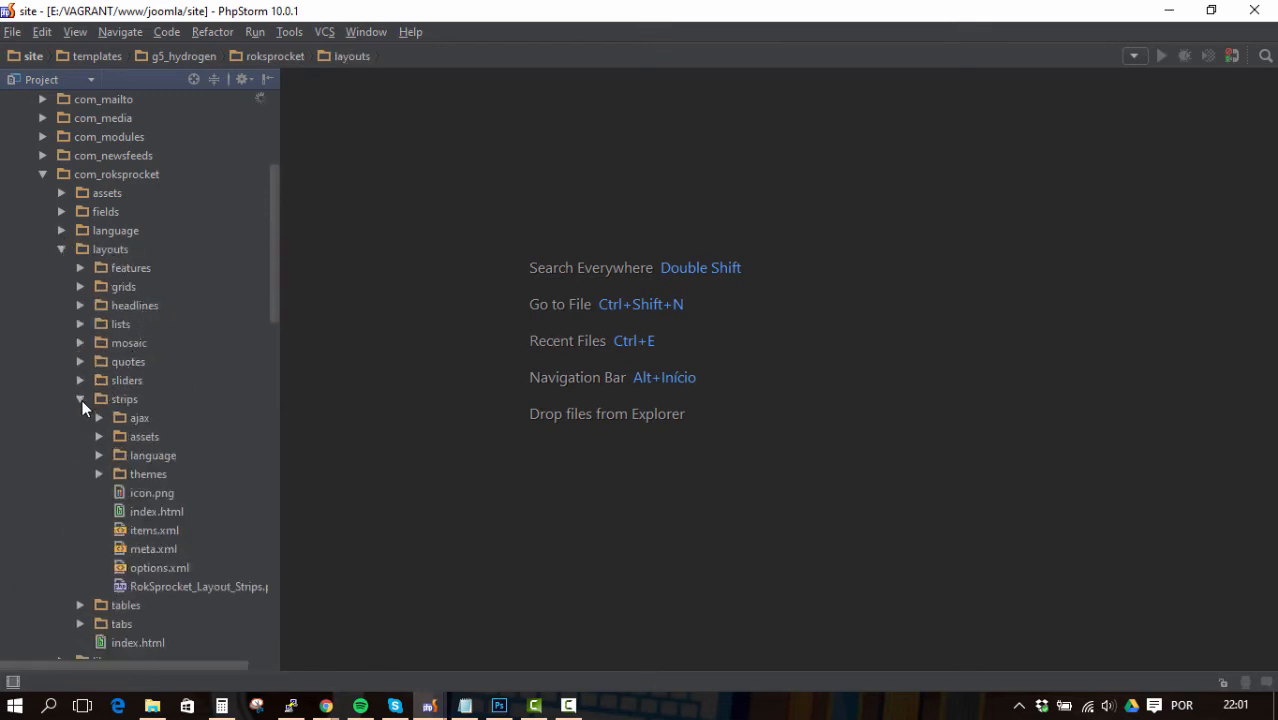
Create a new directory named strips inside the g5_hydrogen template's roksprocket/layouts folder
scroll(152, 383, down, 20)
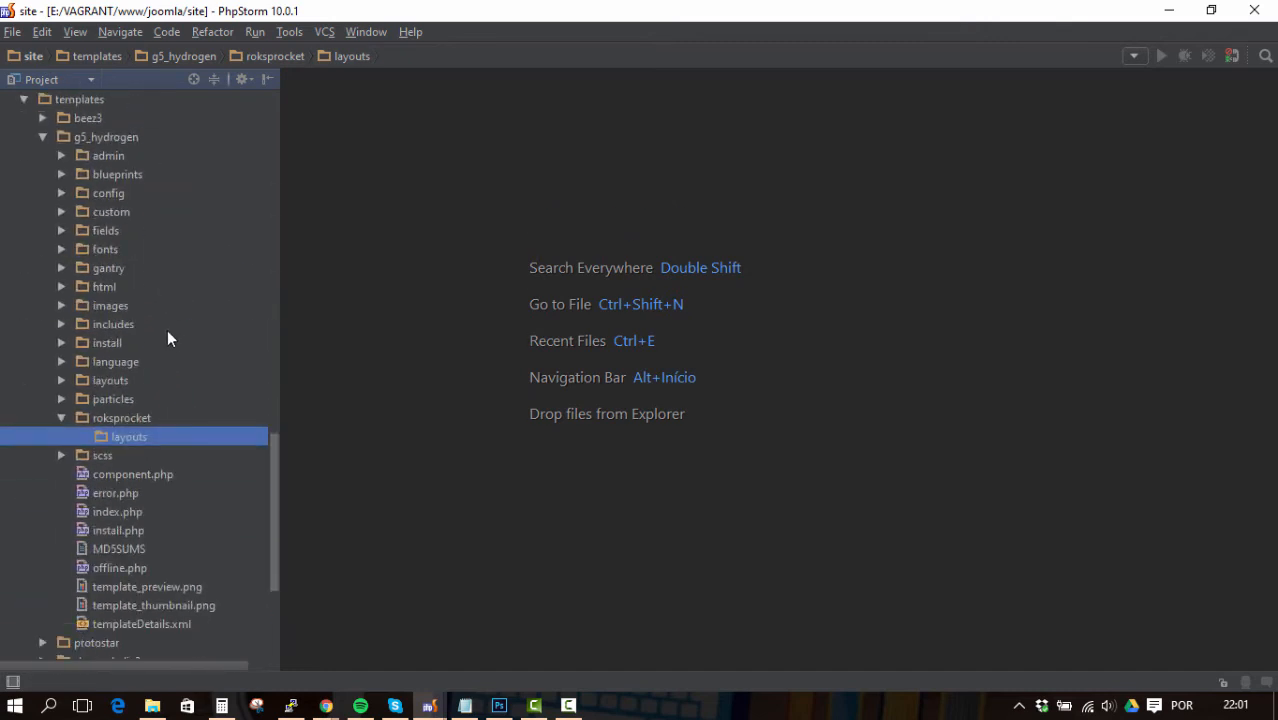
right_click(129, 434)
mouse_move(293, 222)
click(420, 237)
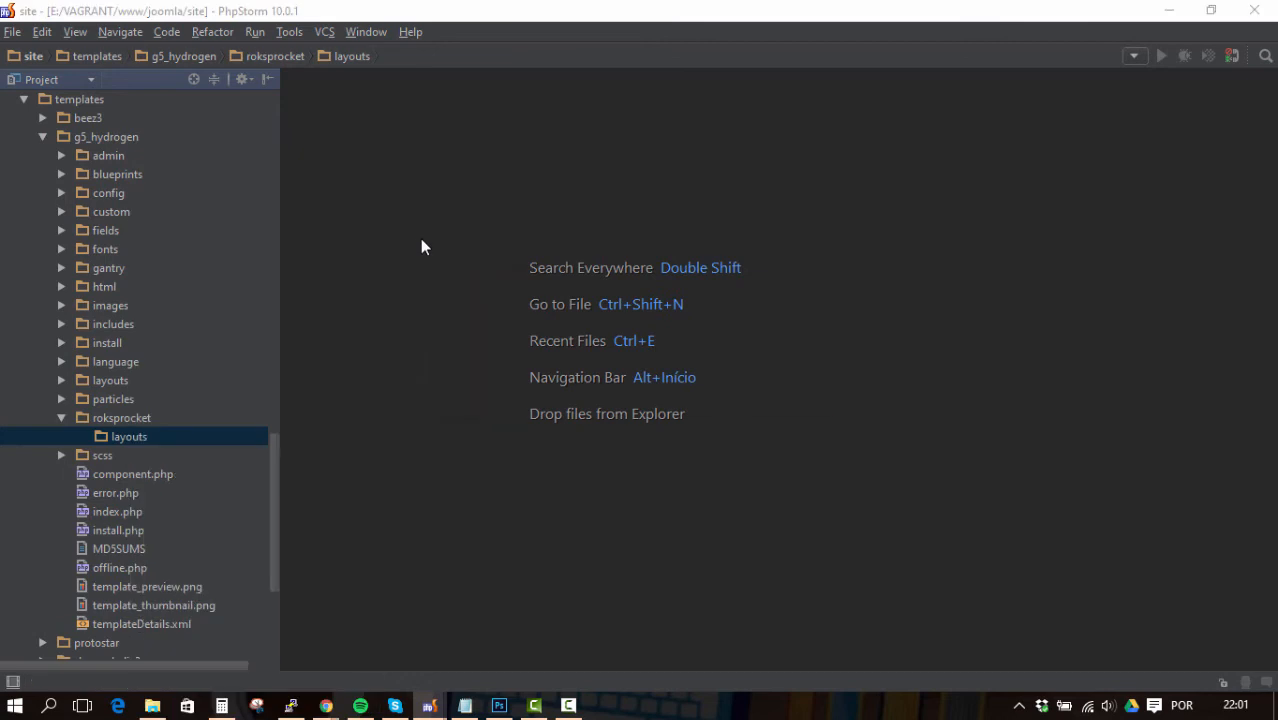
text(strips)
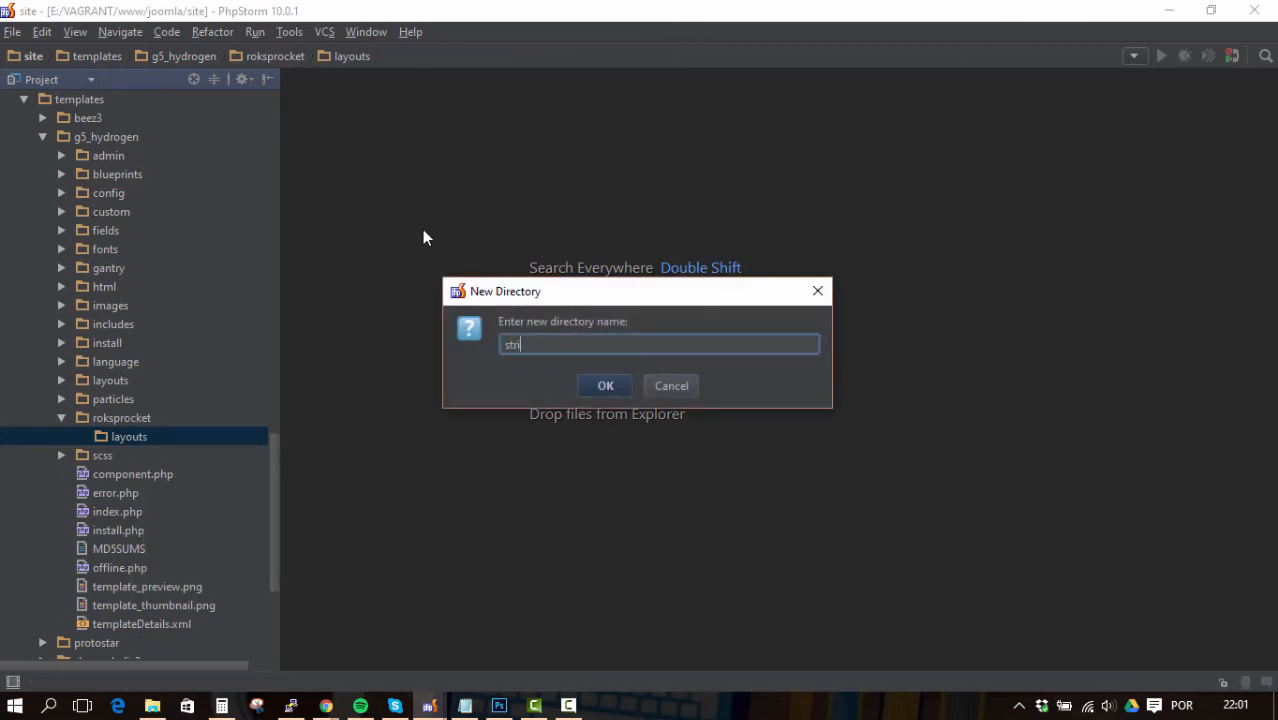
click(604, 386)
Check the subfolders of com_roksprocket's strips layout and create a directory named themes inside the template's roksprocket/layouts/strips folder
scroll(157, 288, up, 10)
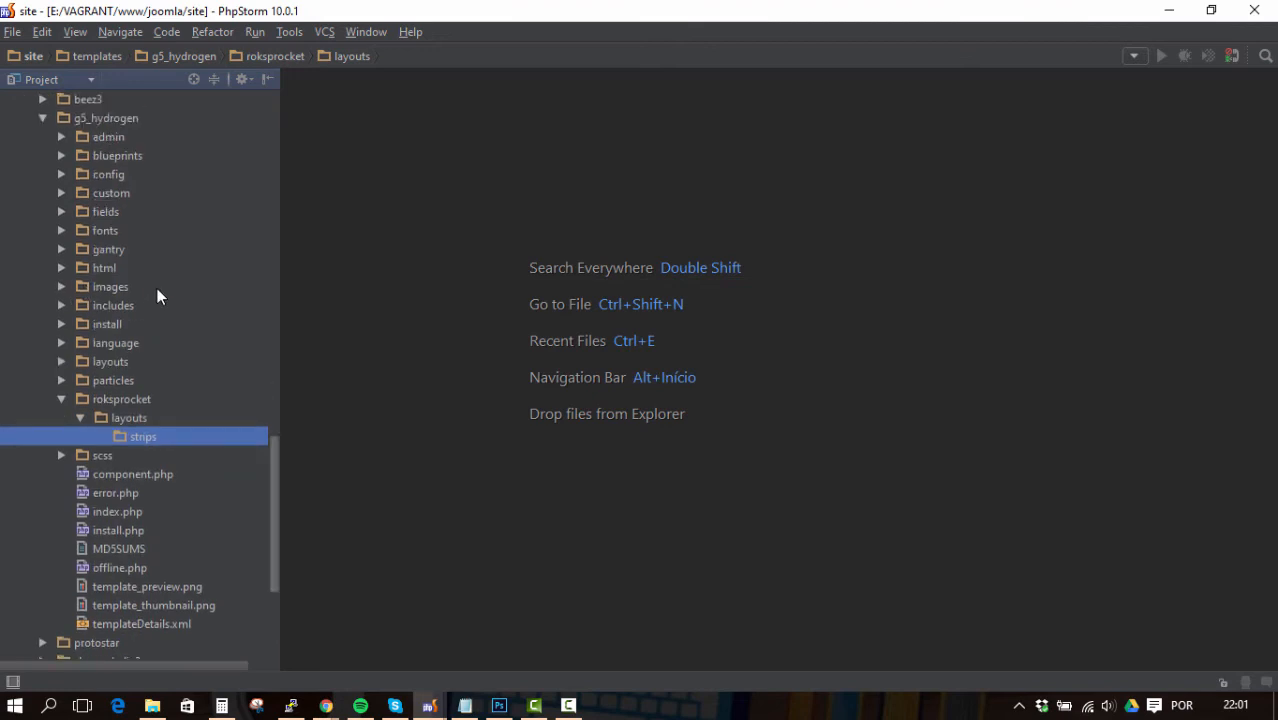
scroll(170, 280, up, 6)
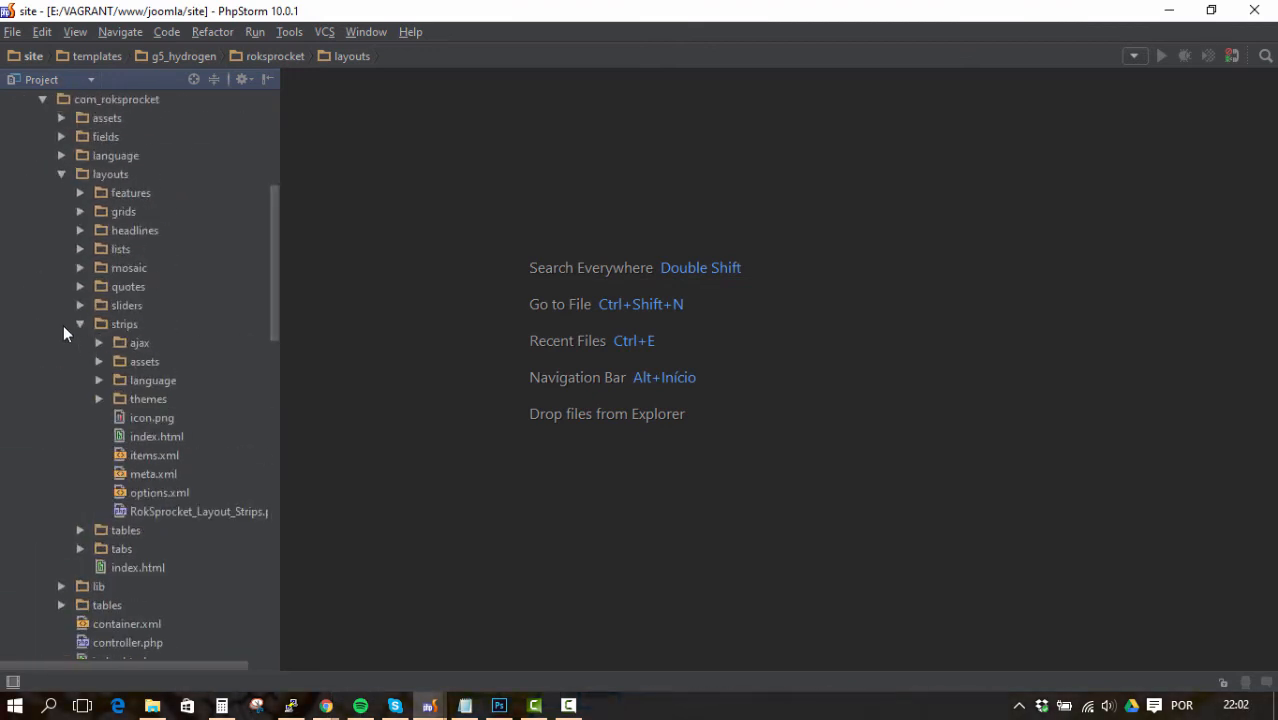
click(145, 399)
scroll(192, 385, down, 15)
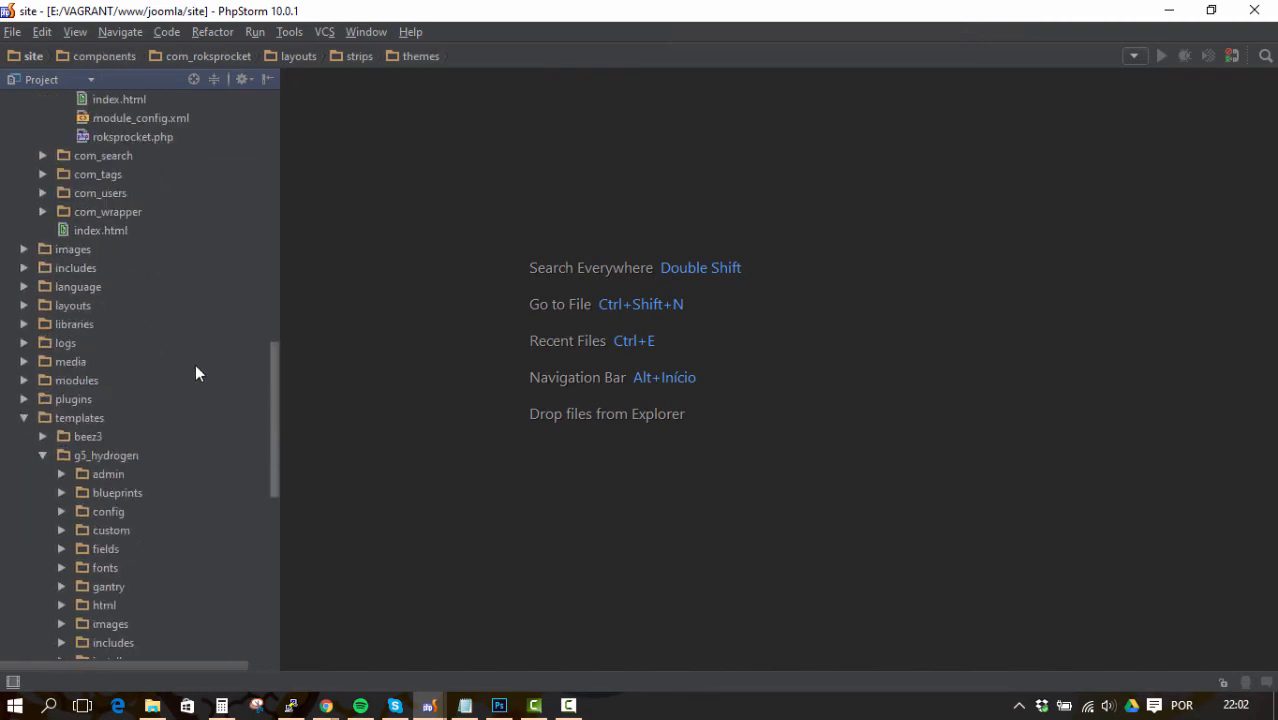
click(141, 268)
right_click(141, 268)
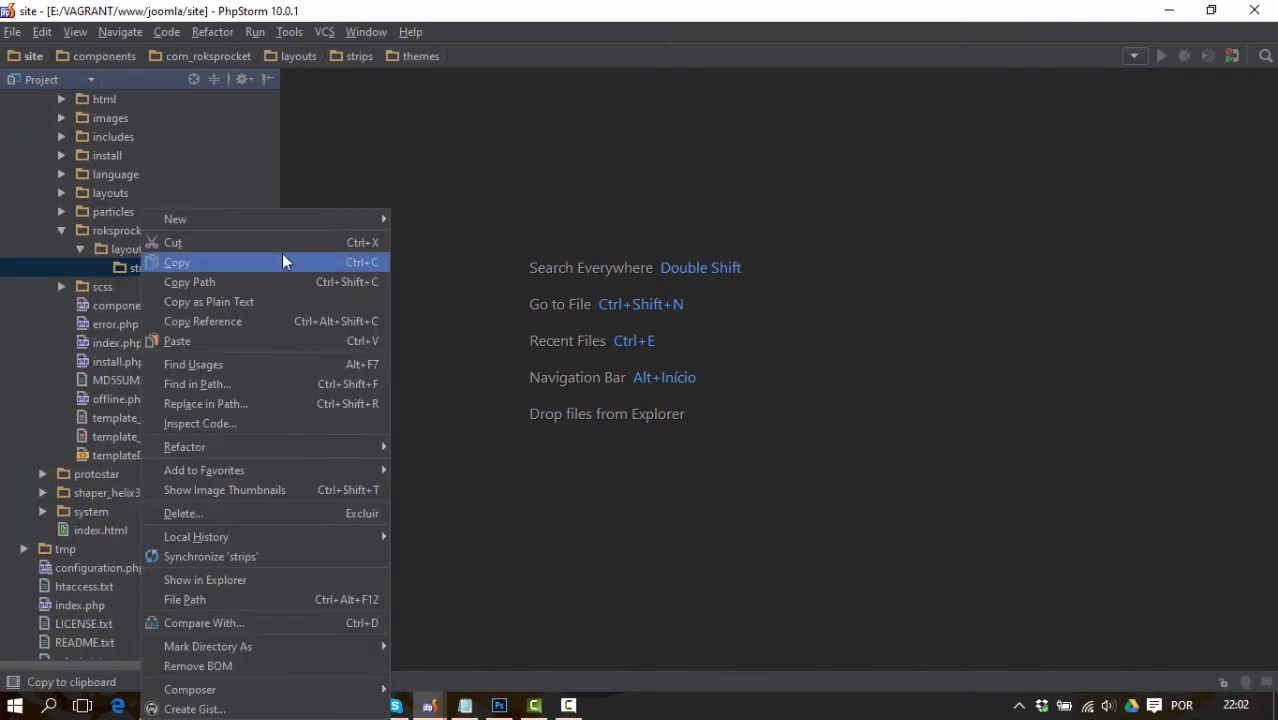
mouse_move(337, 219)
click(448, 240)
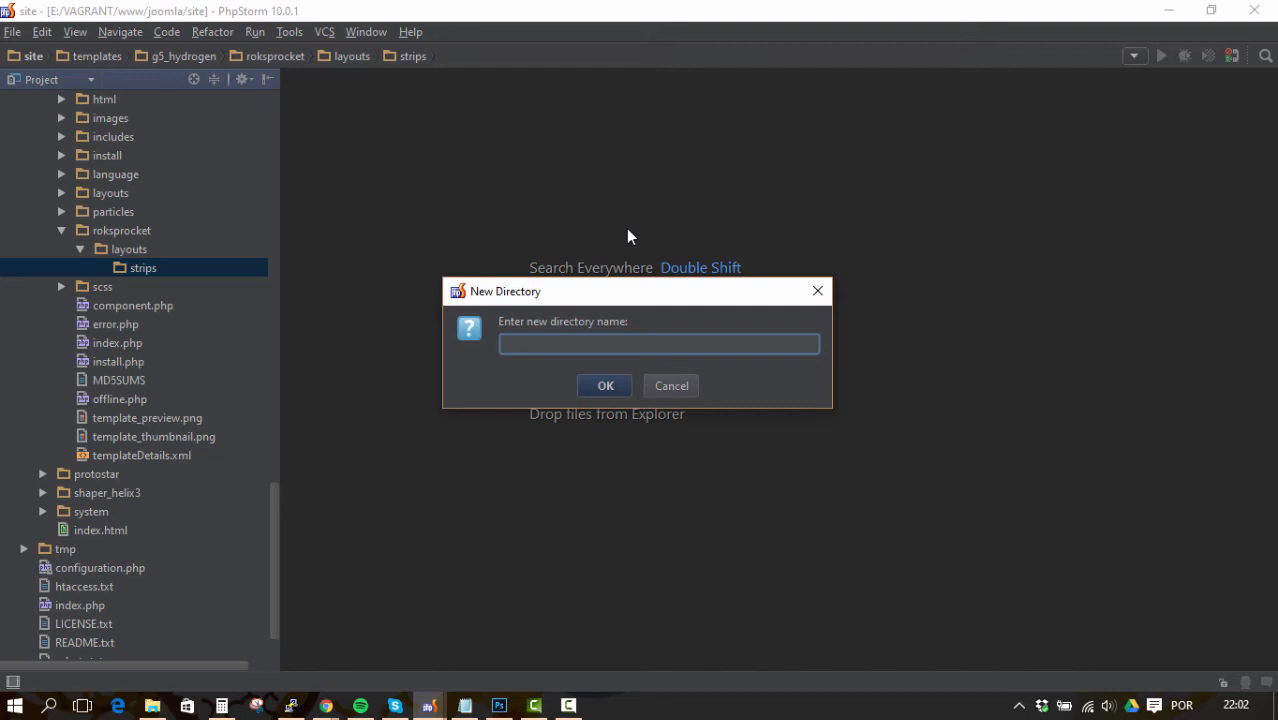
text(themes)
click(592, 386)
Expand the themes folder of com_roksprocket's strips layout and copy its default theme folder
scroll(259, 299, up, 12)
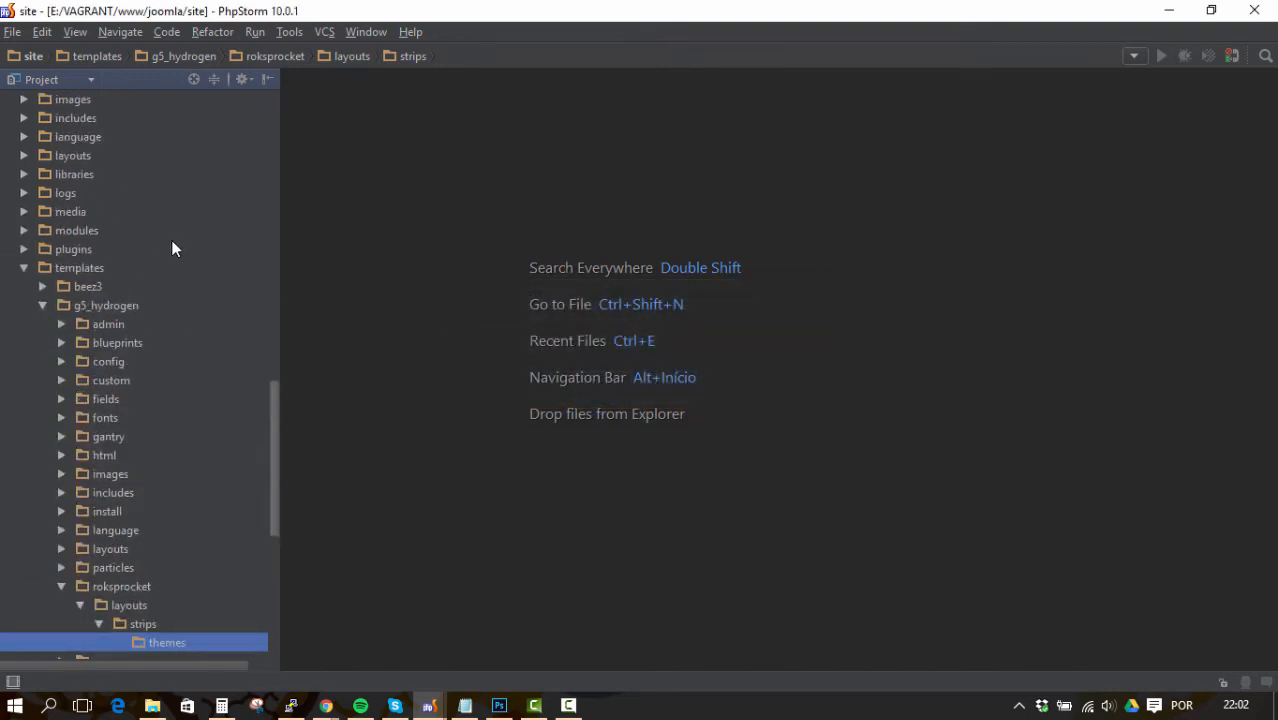
scroll(156, 291, up, 8)
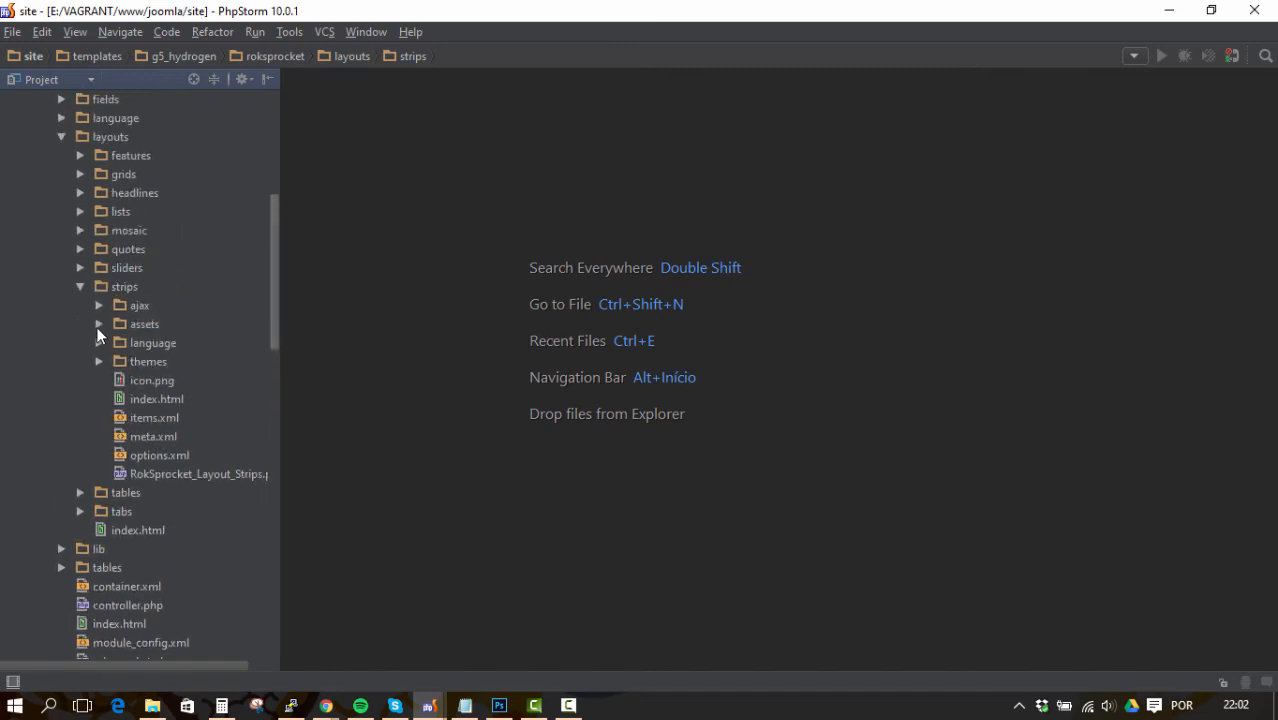
click(99, 361)
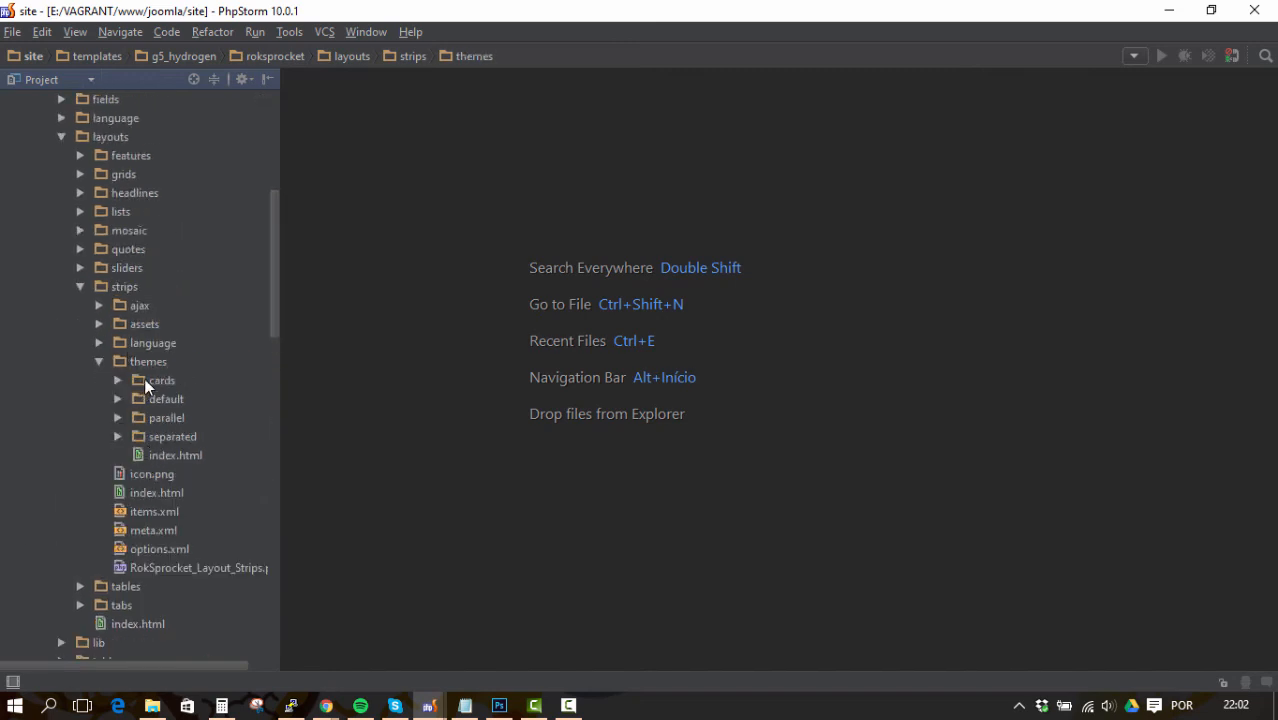
click(119, 398)
click(119, 398)
click(119, 398)
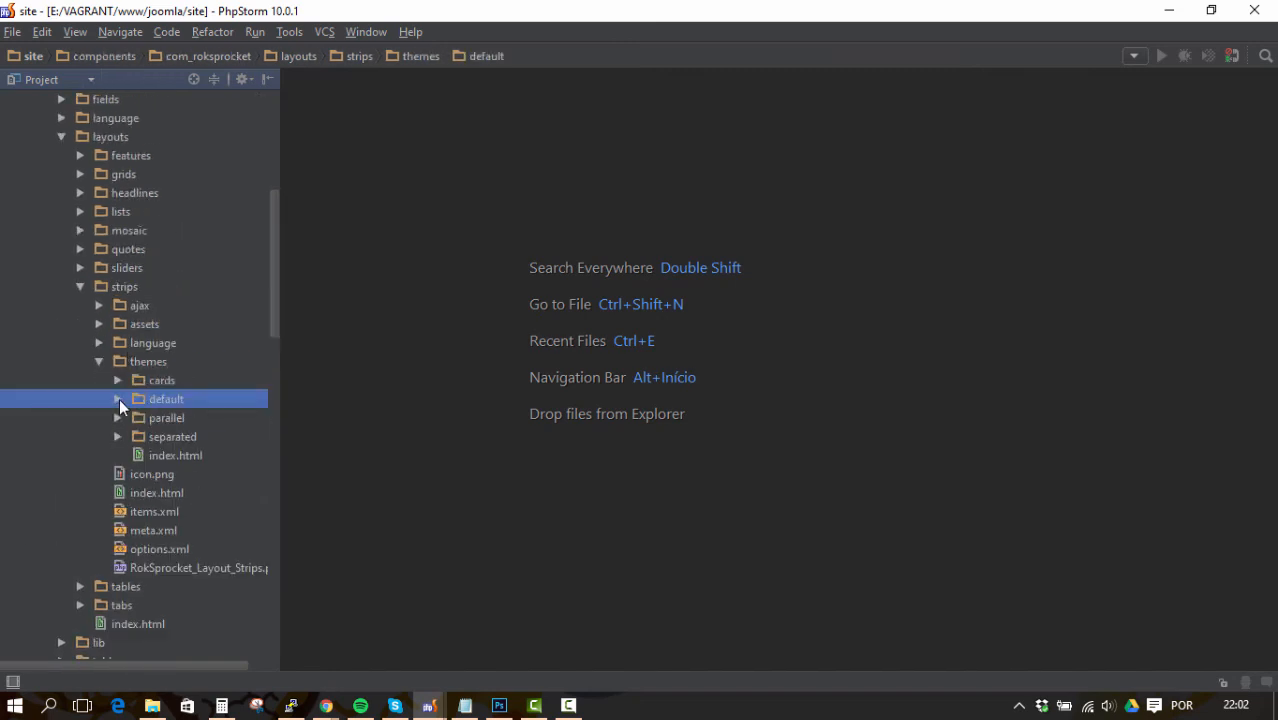
click(119, 398)
click(119, 398)
right_click(170, 399)
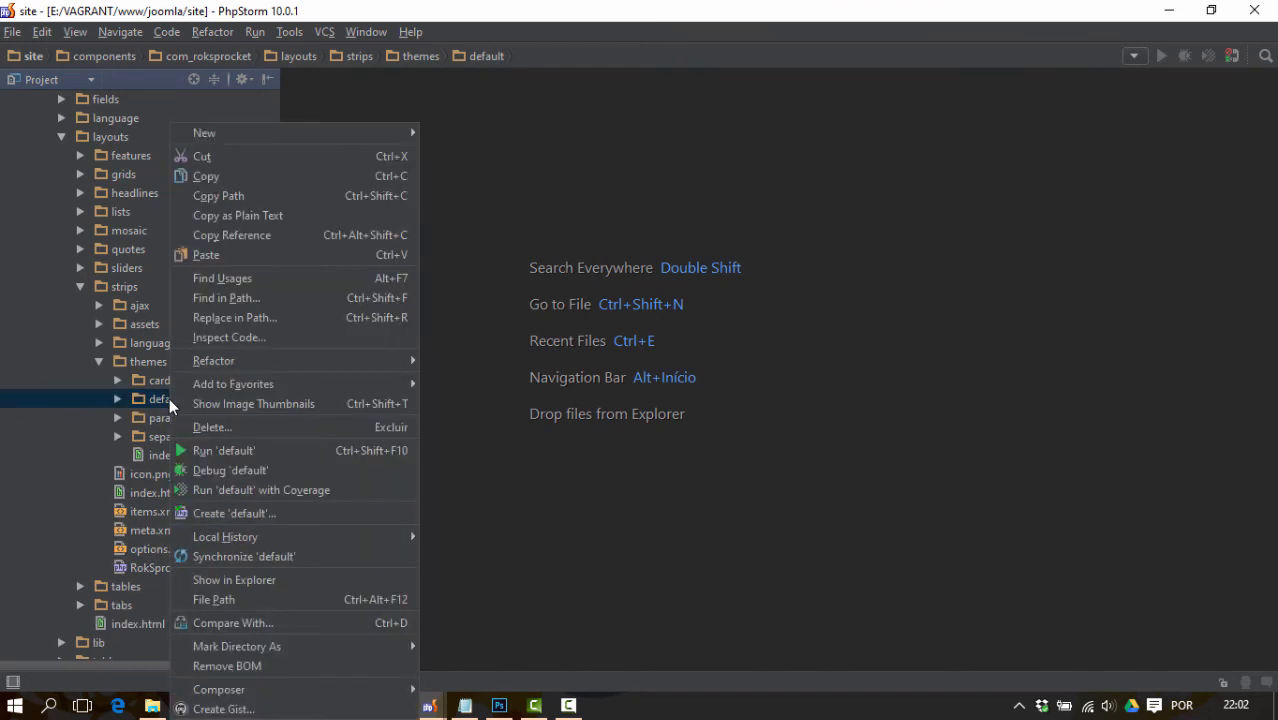
click(216, 175)
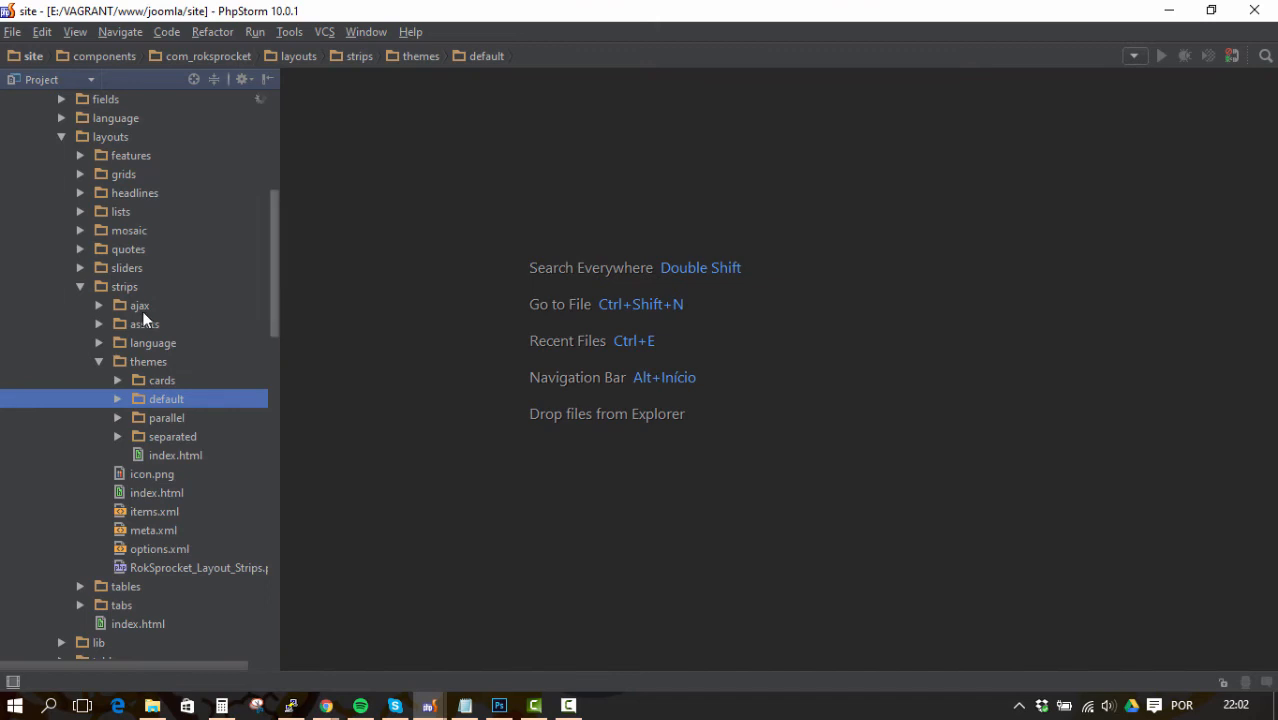
Paste the copied folder into the g5_hydrogen template's roksprocket/layouts/strips/themes folder, keeping the name default
scroll(160, 297, down, 4)
scroll(160, 300, down, 15)
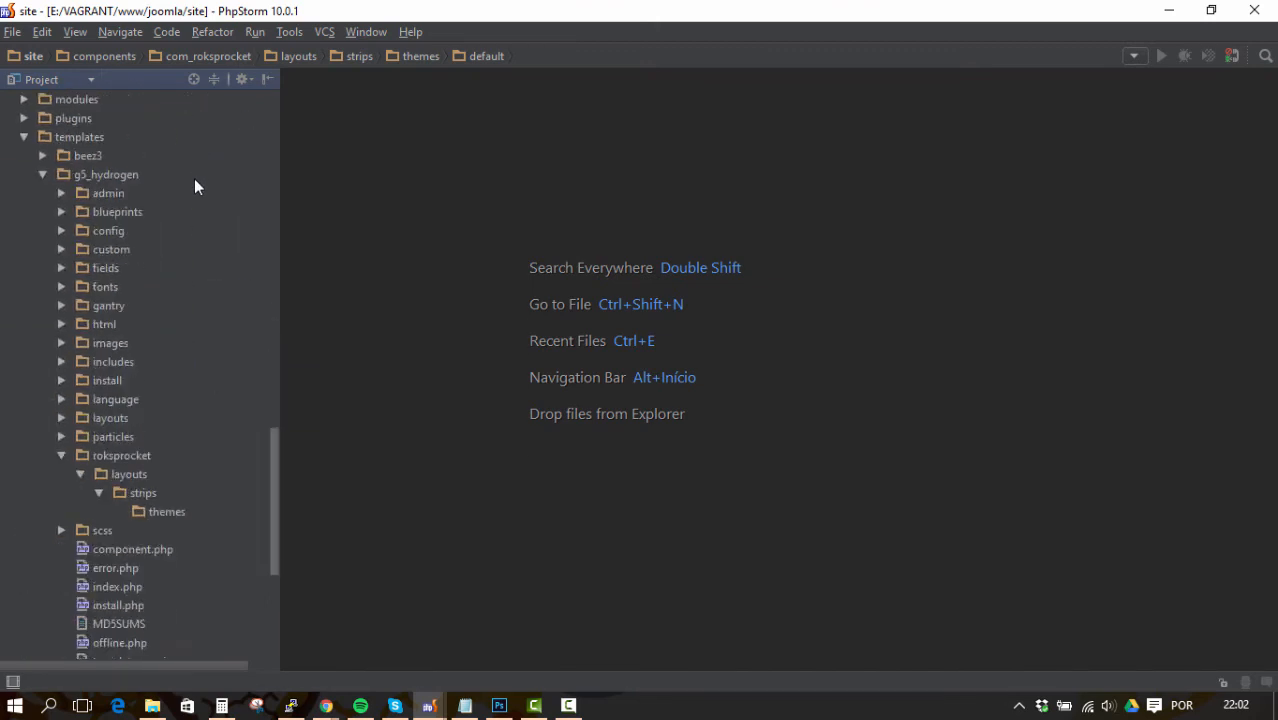
scroll(188, 230, down, 3)
click(192, 286)
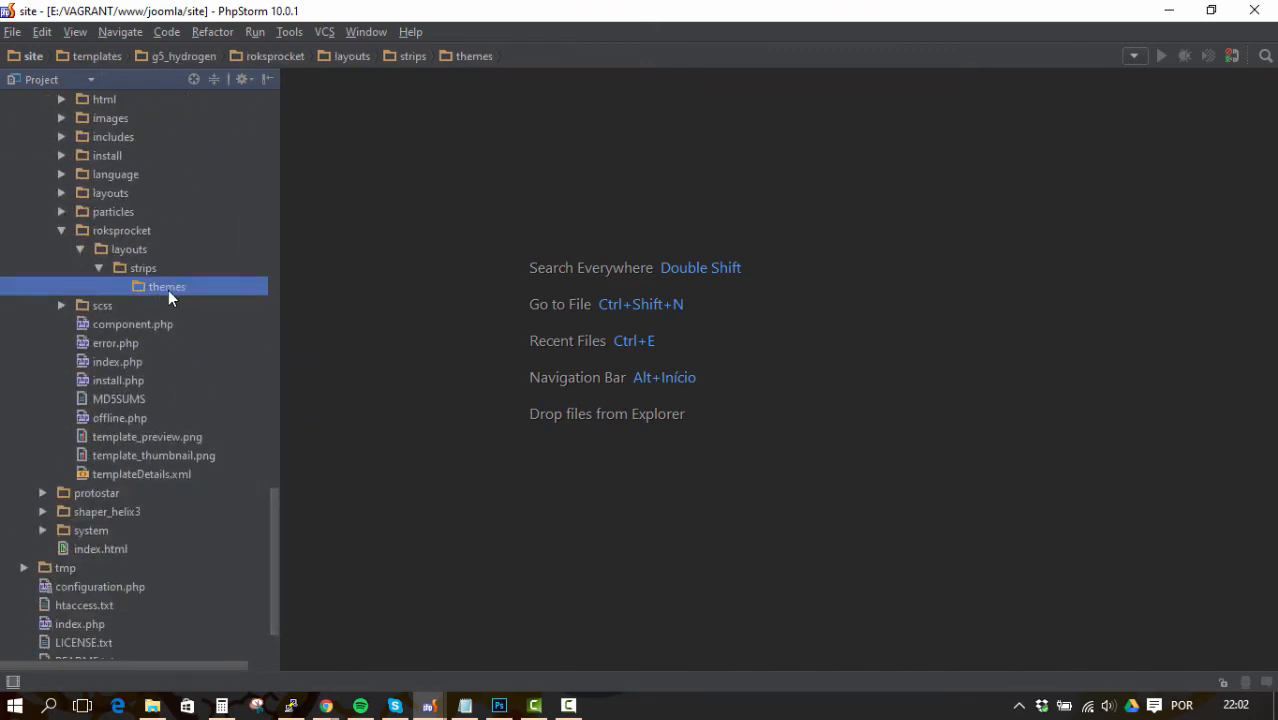
right_click(168, 289)
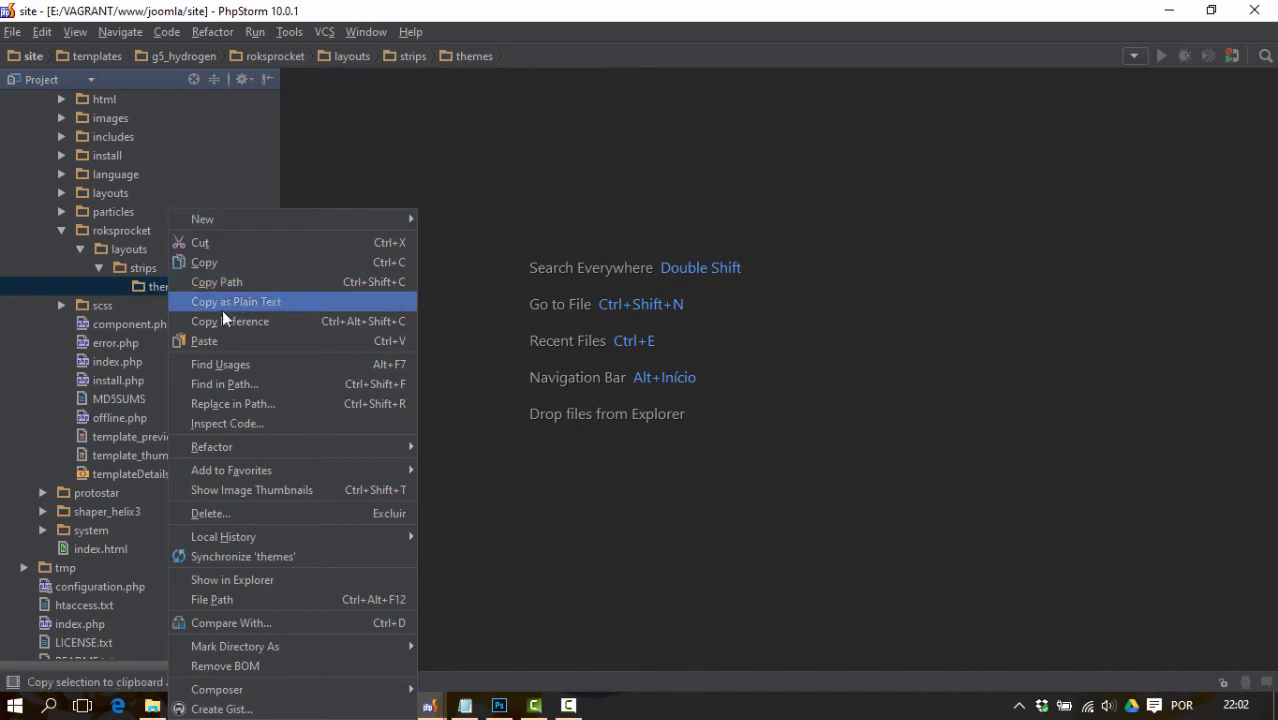
click(209, 346)
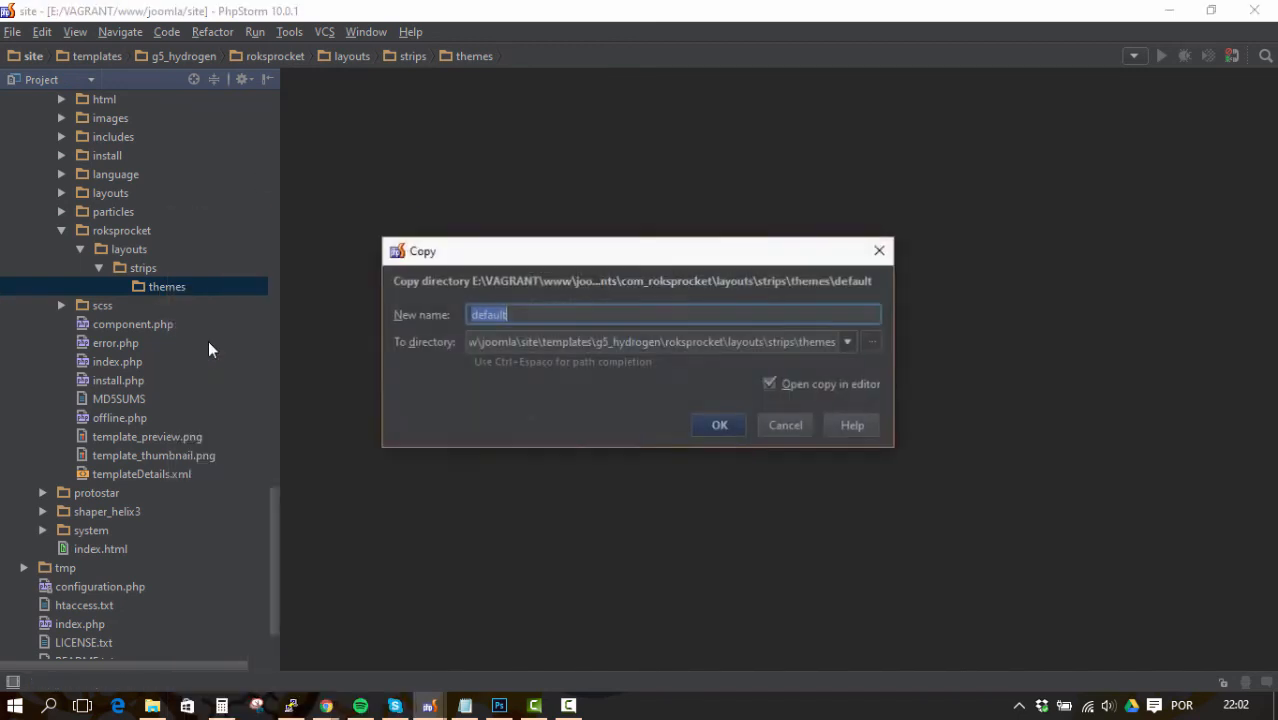
click(722, 427)
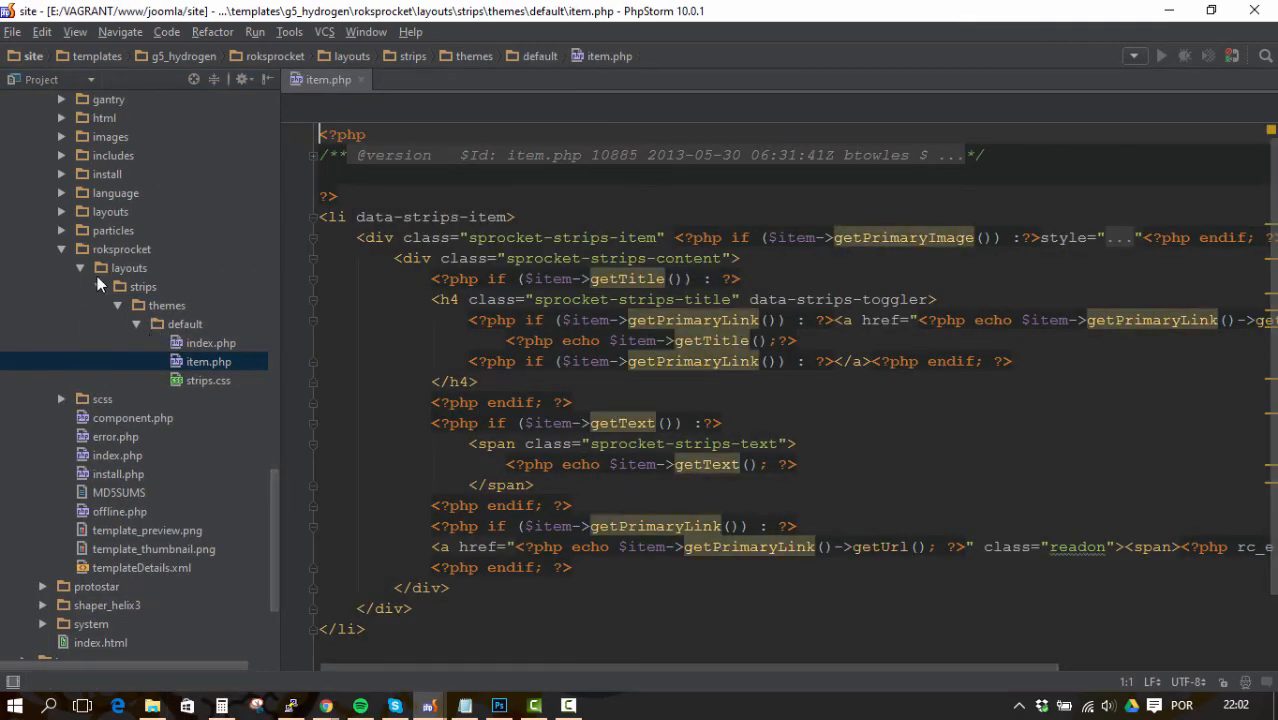
Open strips.css, item.php and index.php from the template's copied default theme, examine the index.php markup and close that file
click(60, 249)
click(61, 249)
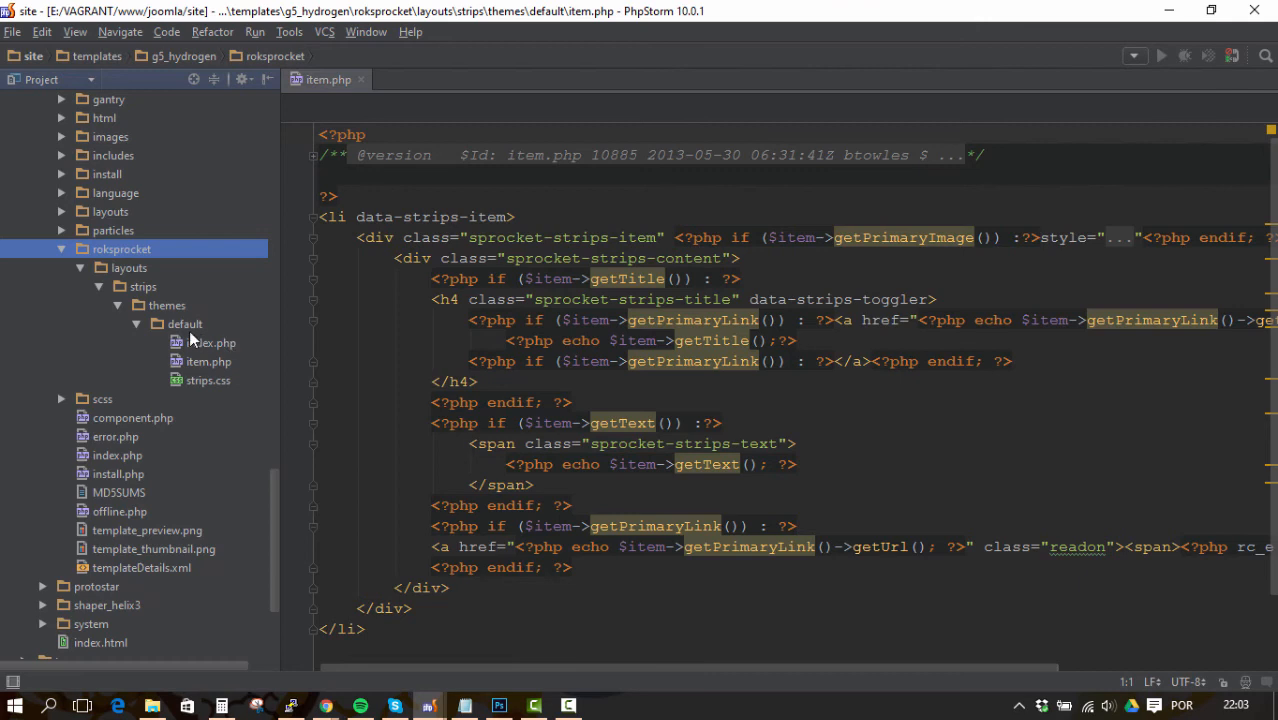
double_click(209, 381)
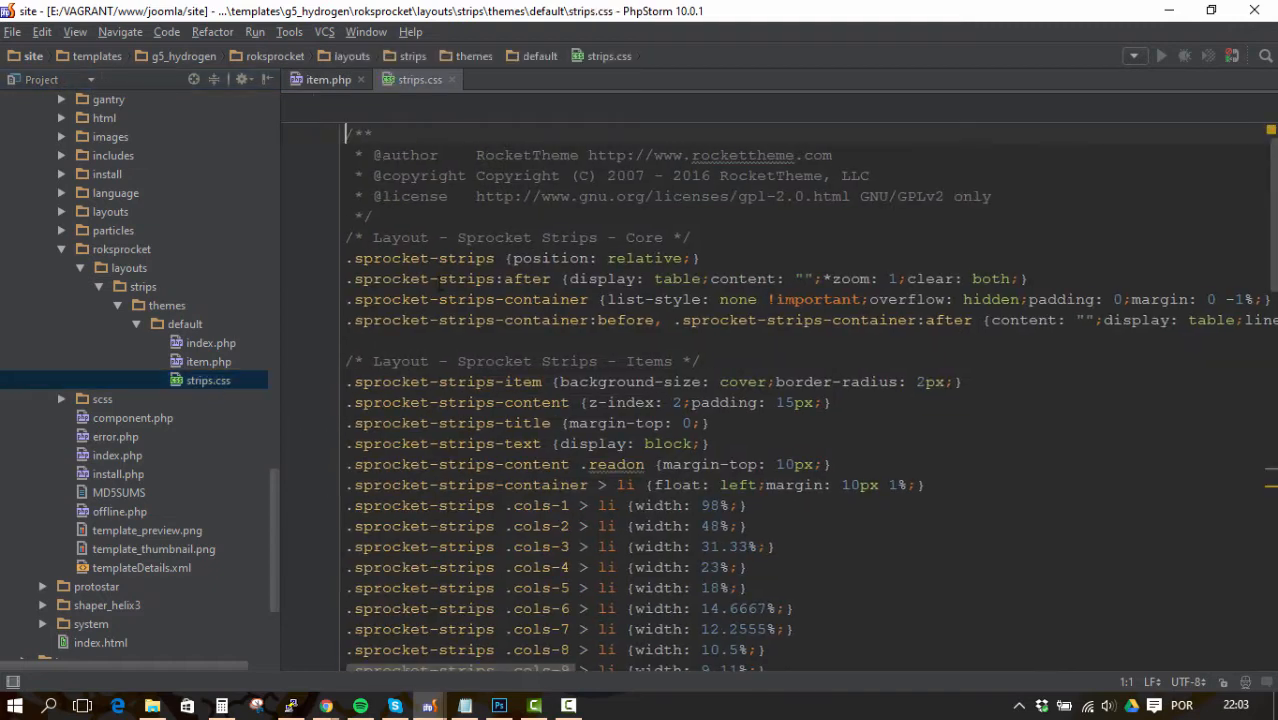
double_click(206, 360)
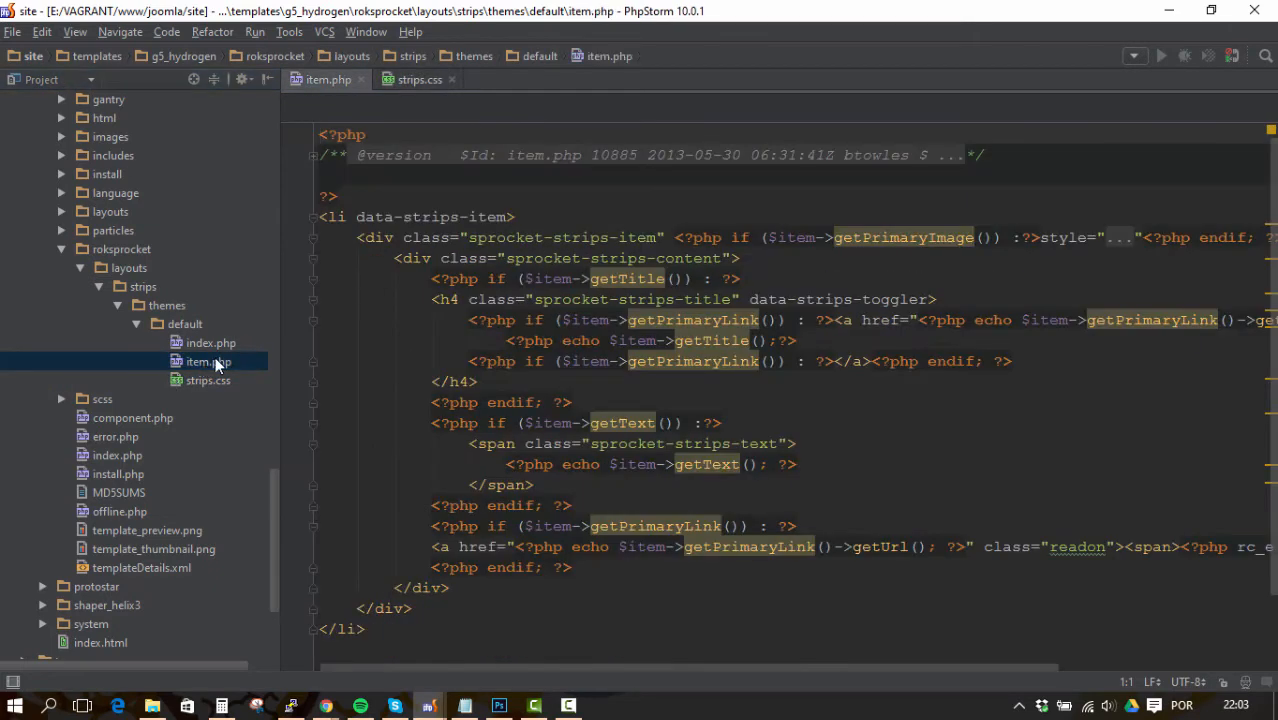
double_click(211, 343)
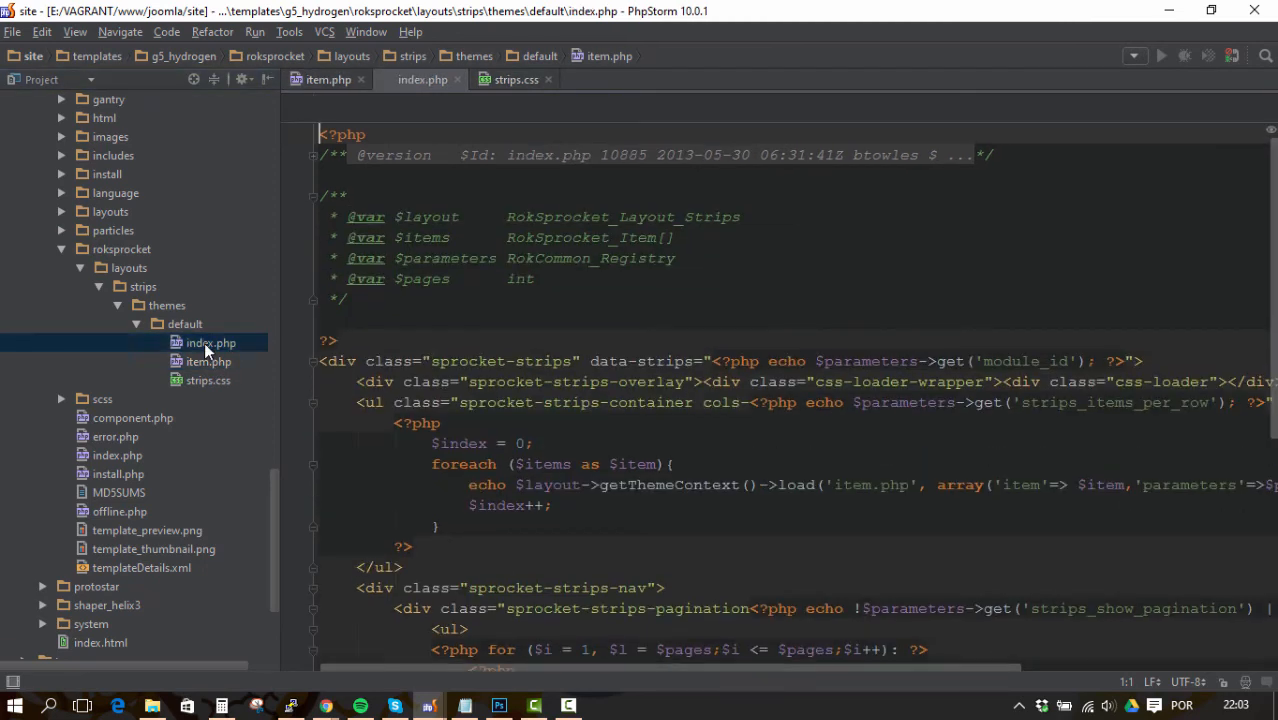
scroll(706, 246, down, 7)
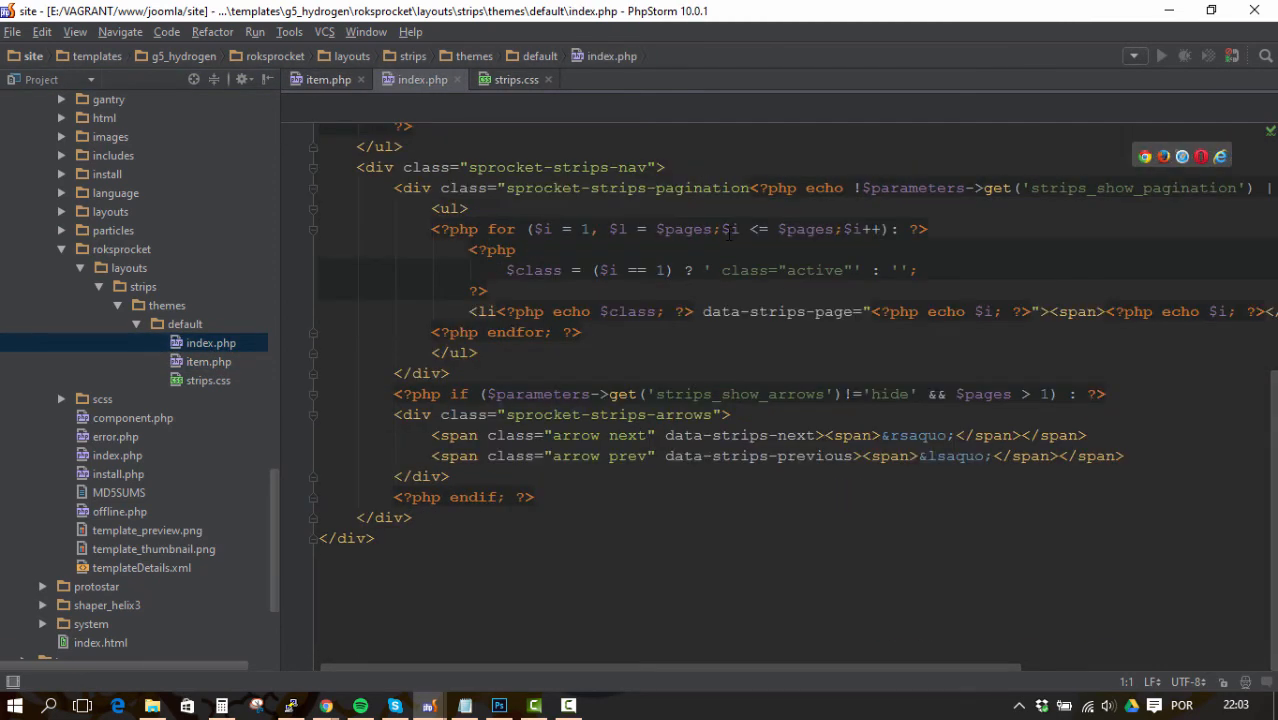
scroll(513, 392, up, 5)
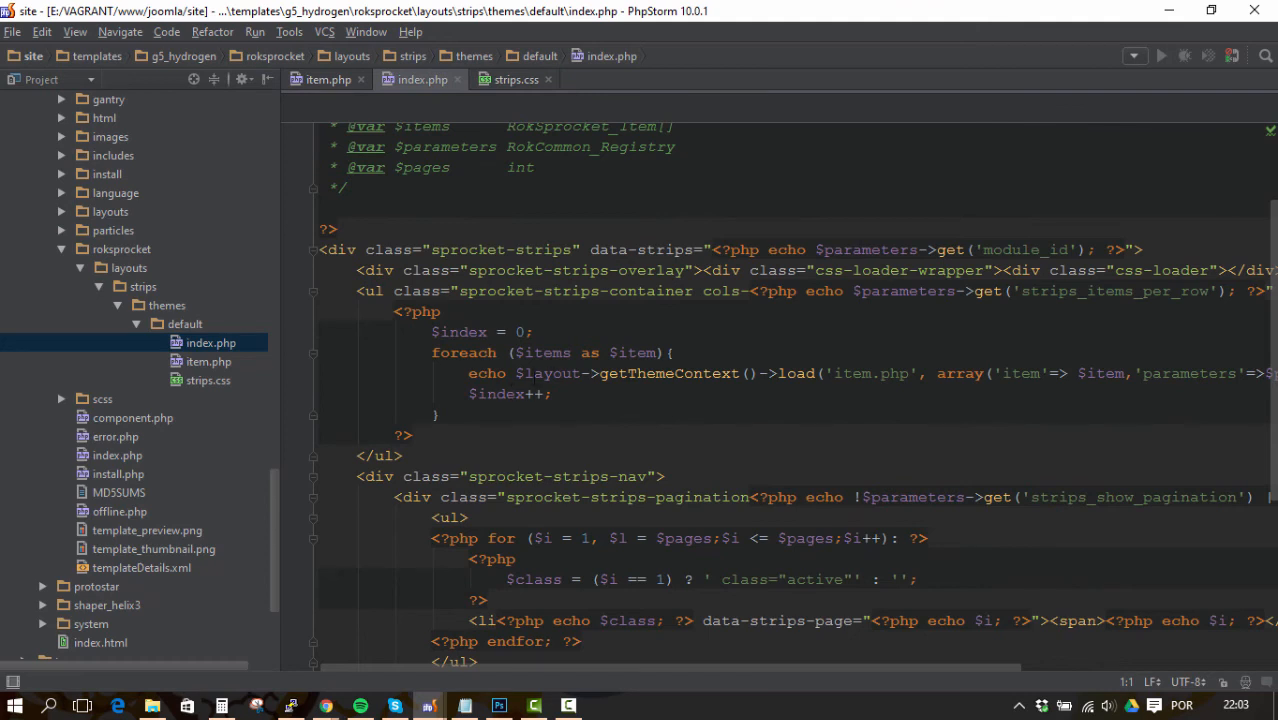
click(457, 80)
Examine the layout, navigation and color rules in strips.css and return to item.php
click(413, 80)
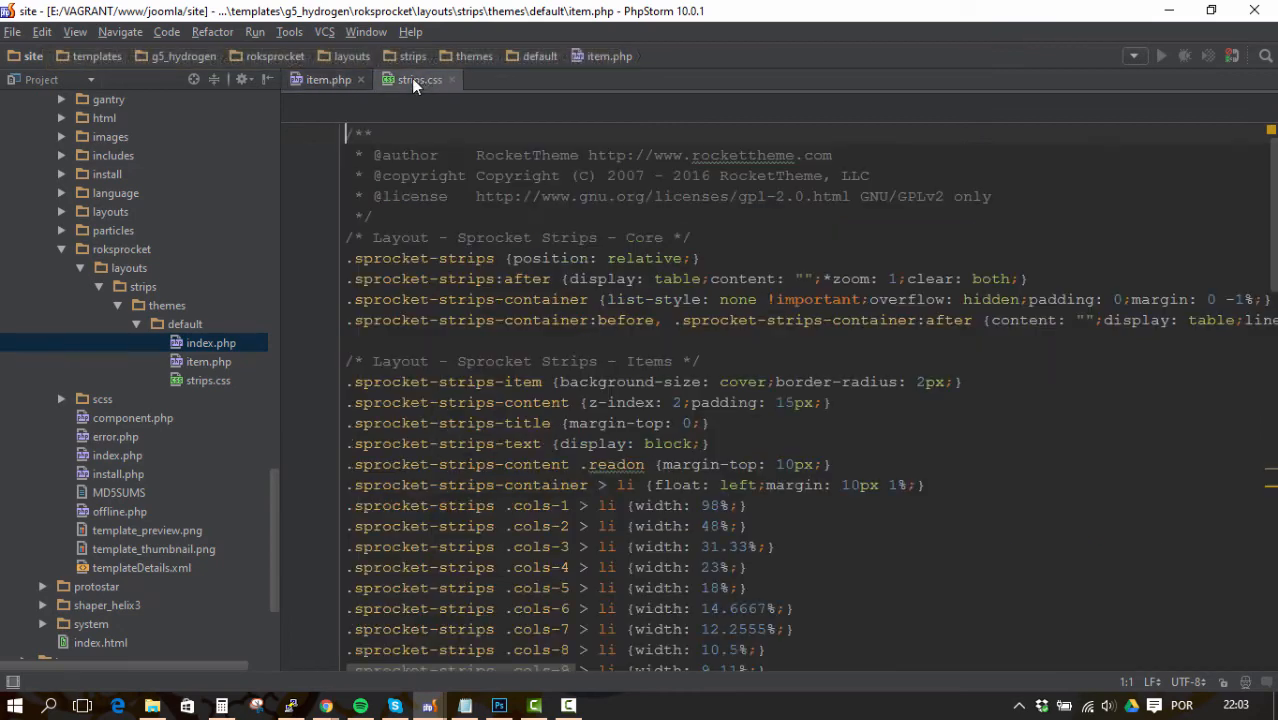
scroll(660, 242, down, 5)
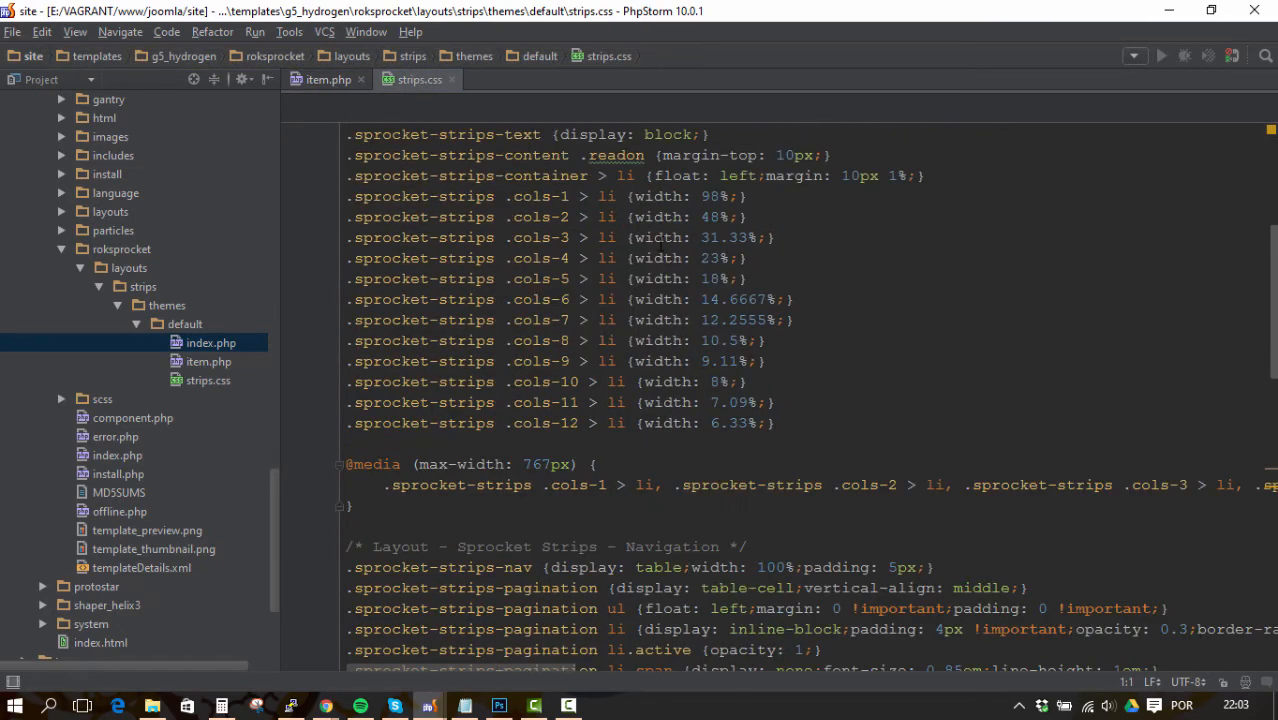
scroll(660, 245, down, 14)
scroll(614, 302, up, 12)
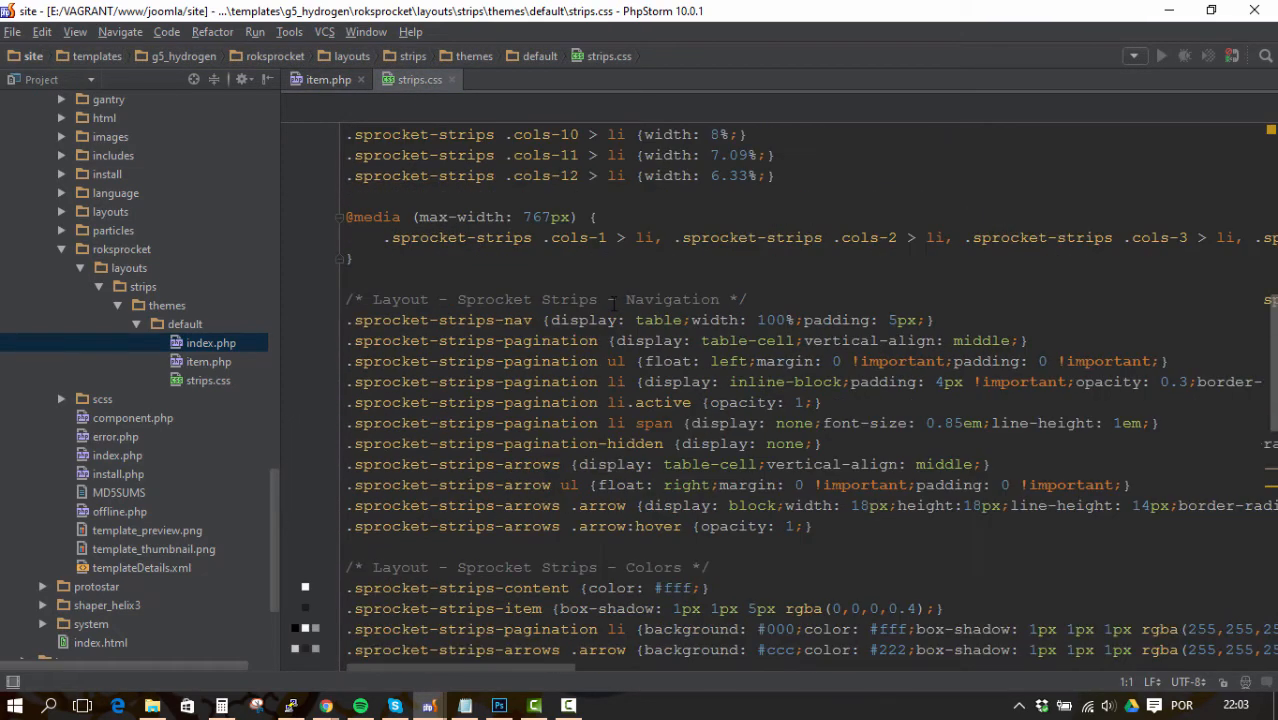
scroll(613, 300, up, 8)
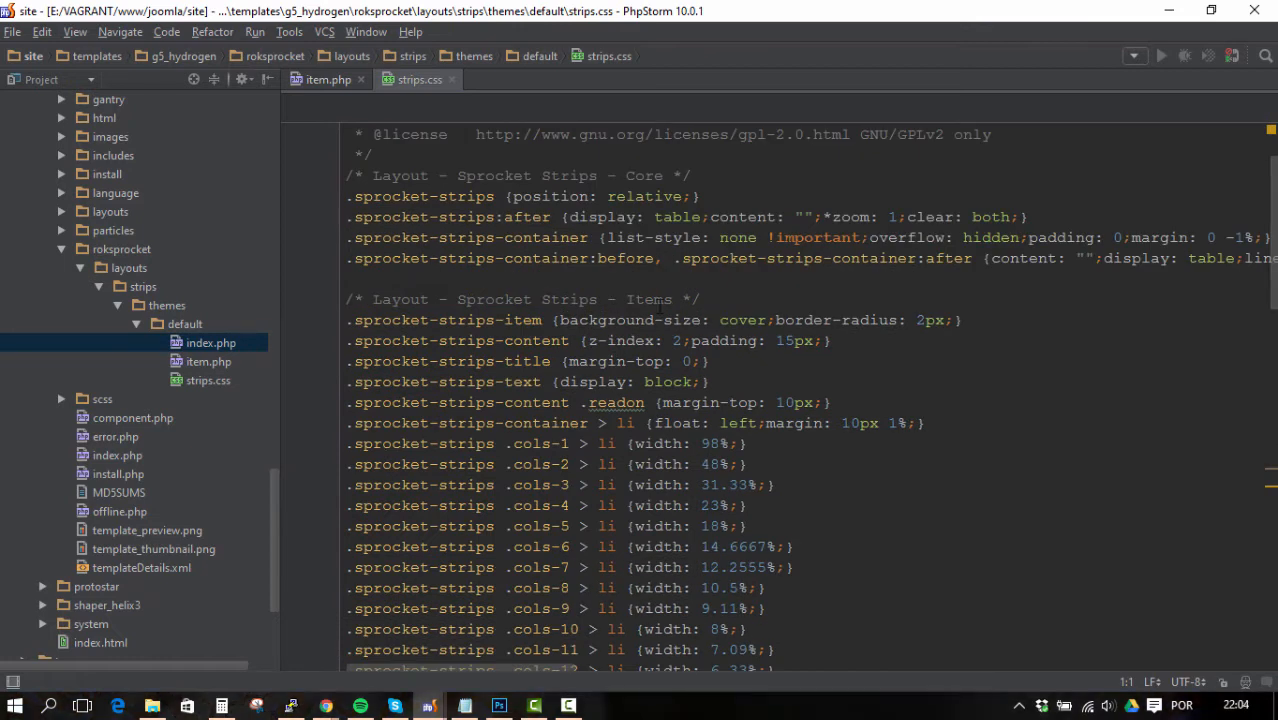
click(318, 80)
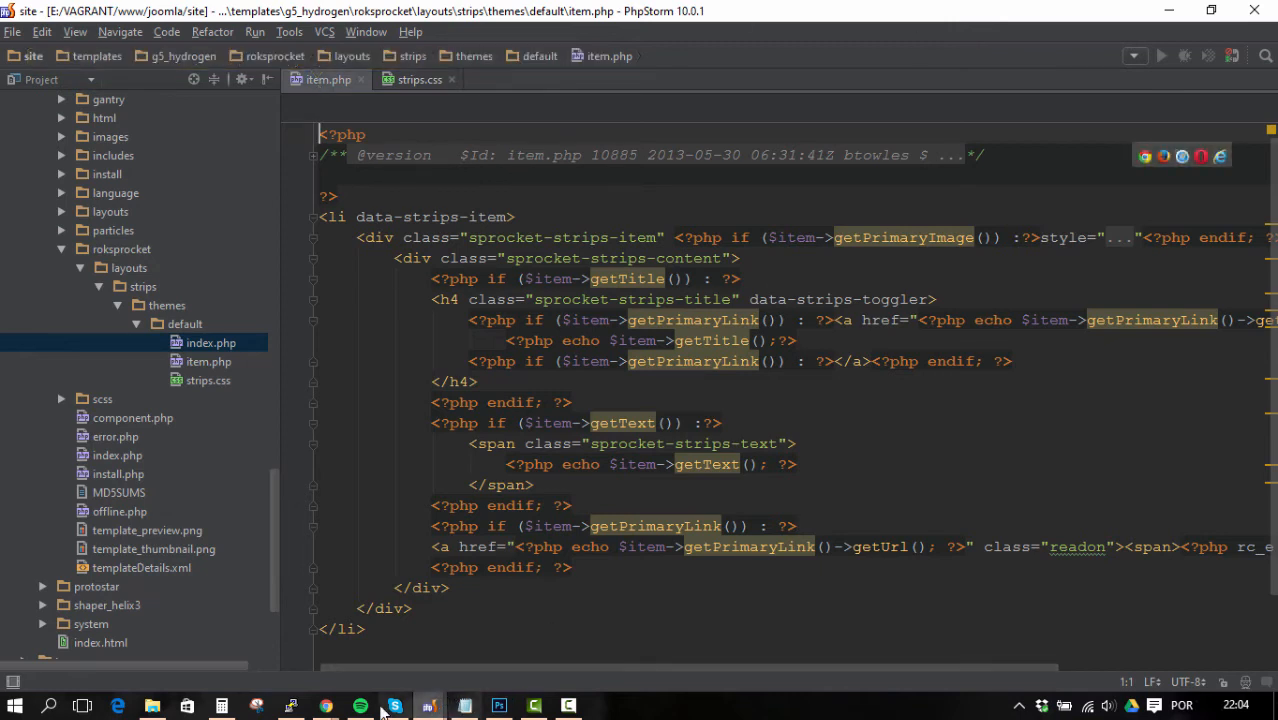
mouse_move(327, 708)
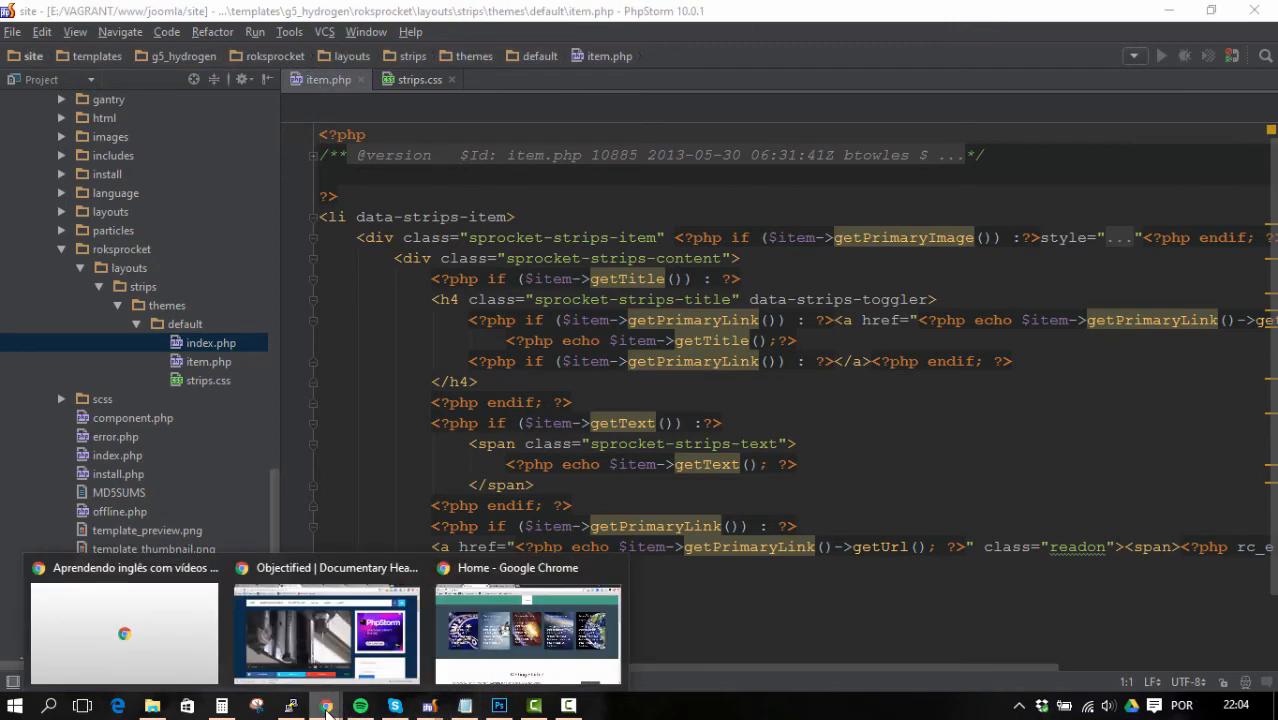
Switch to Chrome, compare the Joomla home page's strips with the reference Home page, inspect the li elements and return to PhpStorm
click(543, 628)
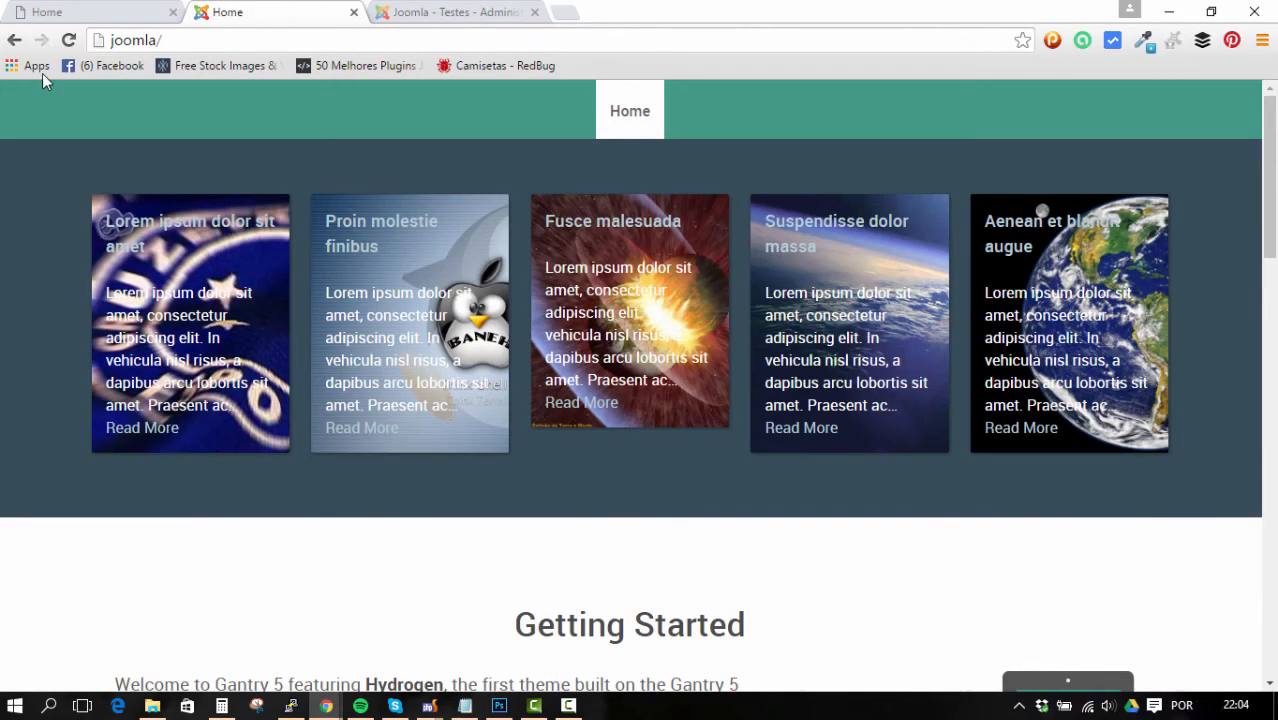
click(73, 20)
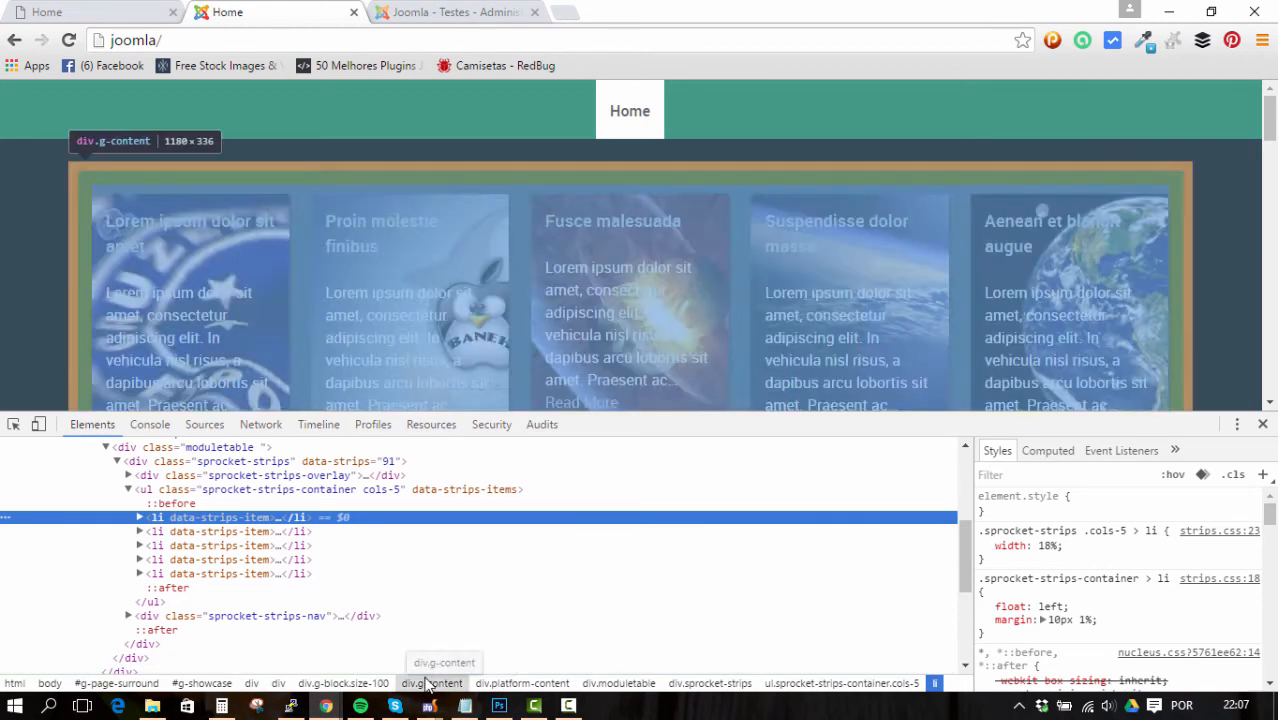
click(429, 711)
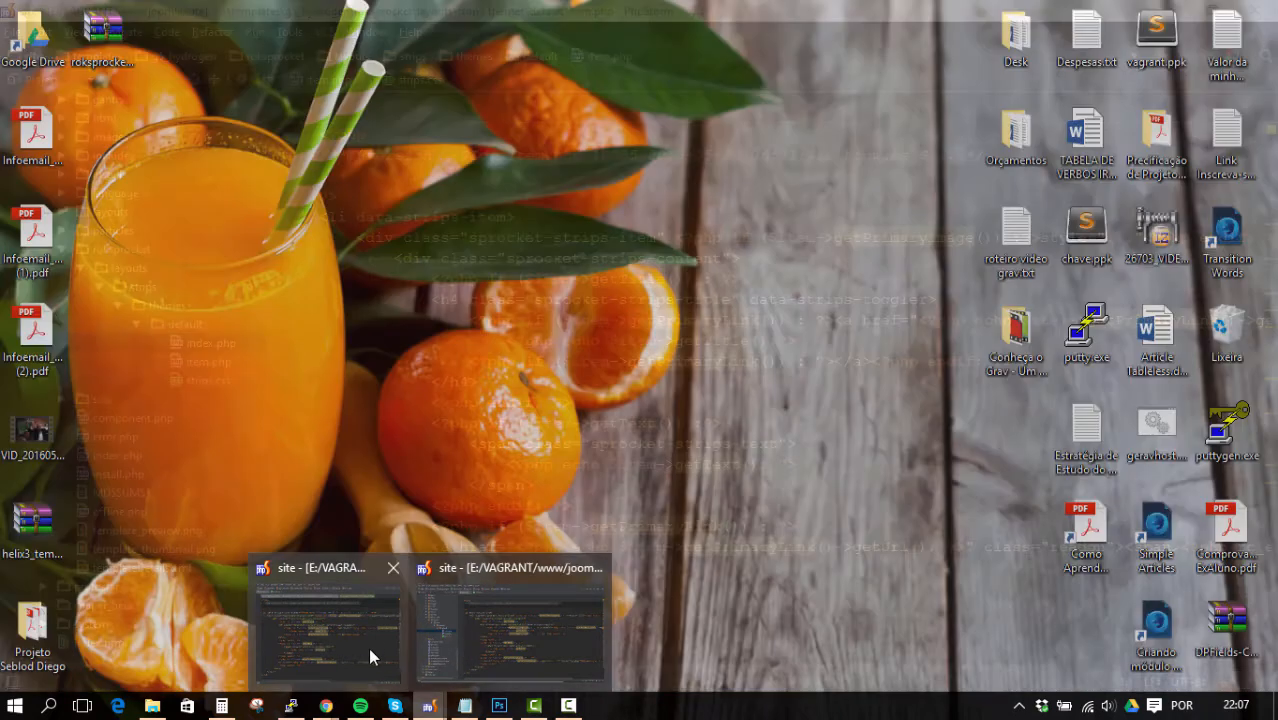
click(370, 652)
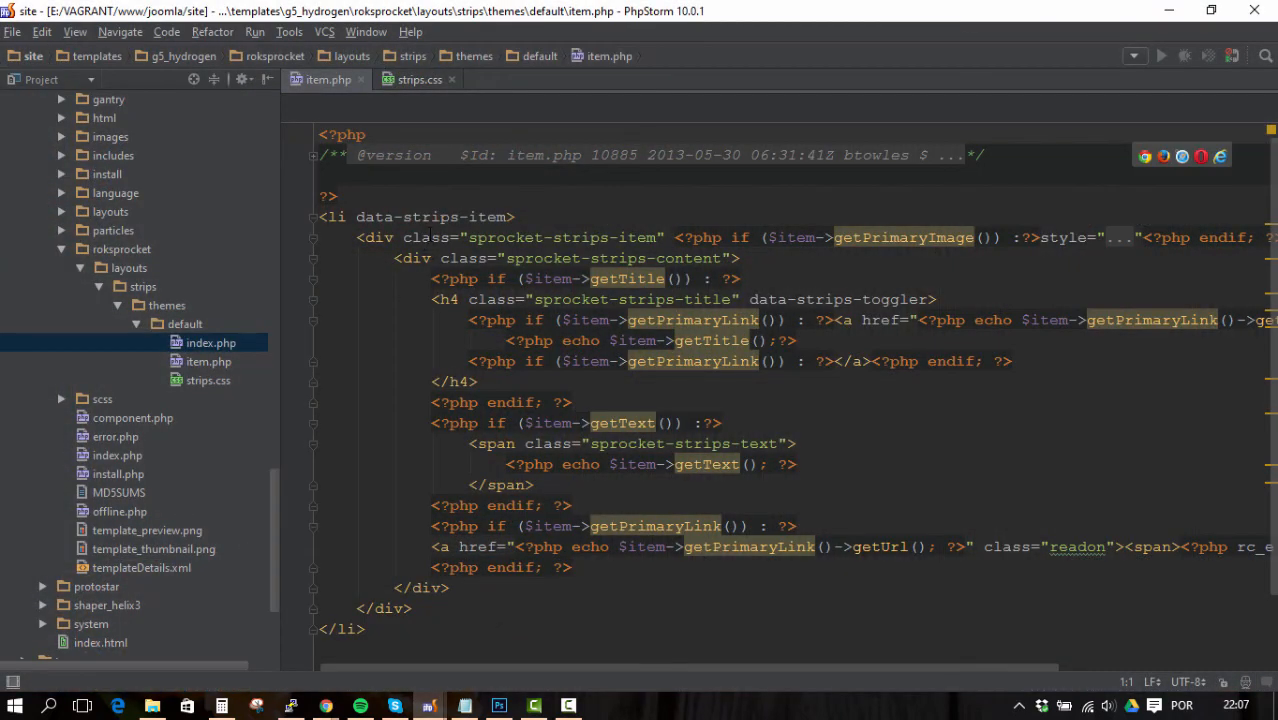
Open index.php from the template's default strips theme and examine the foreach loop and its $index = 0 initialisation
click(441, 258)
click(419, 79)
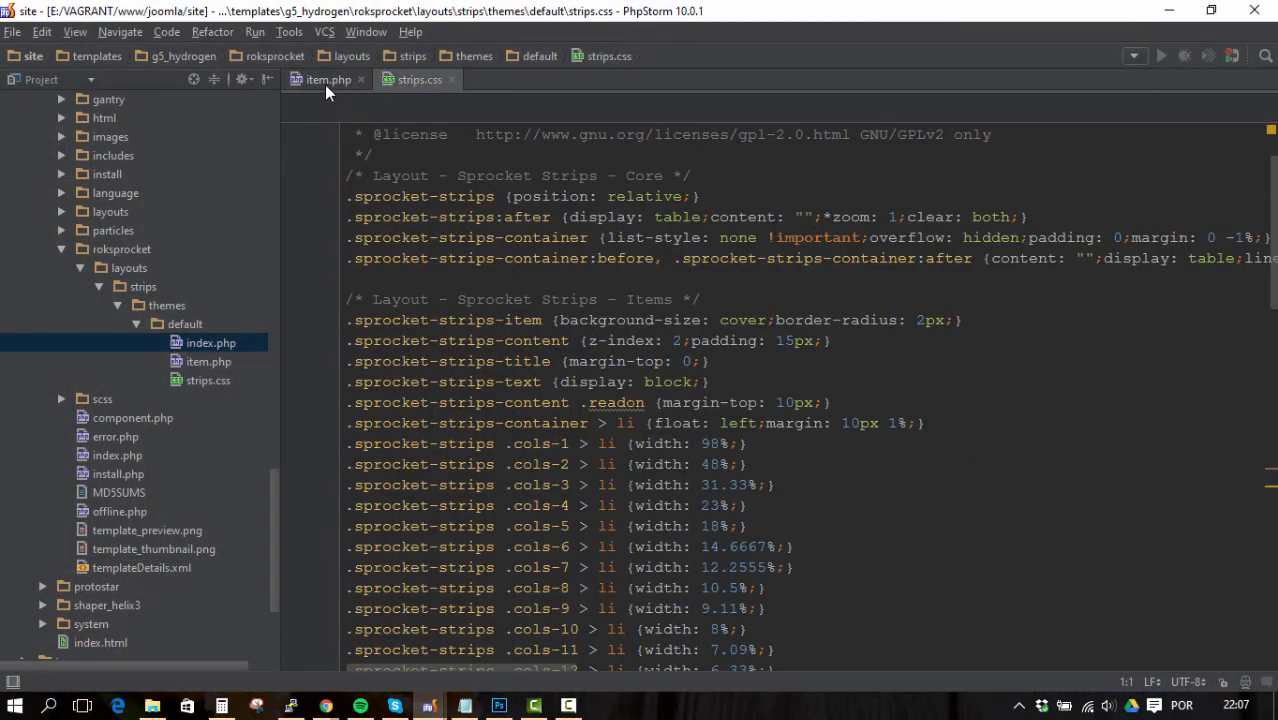
click(324, 79)
click(198, 365)
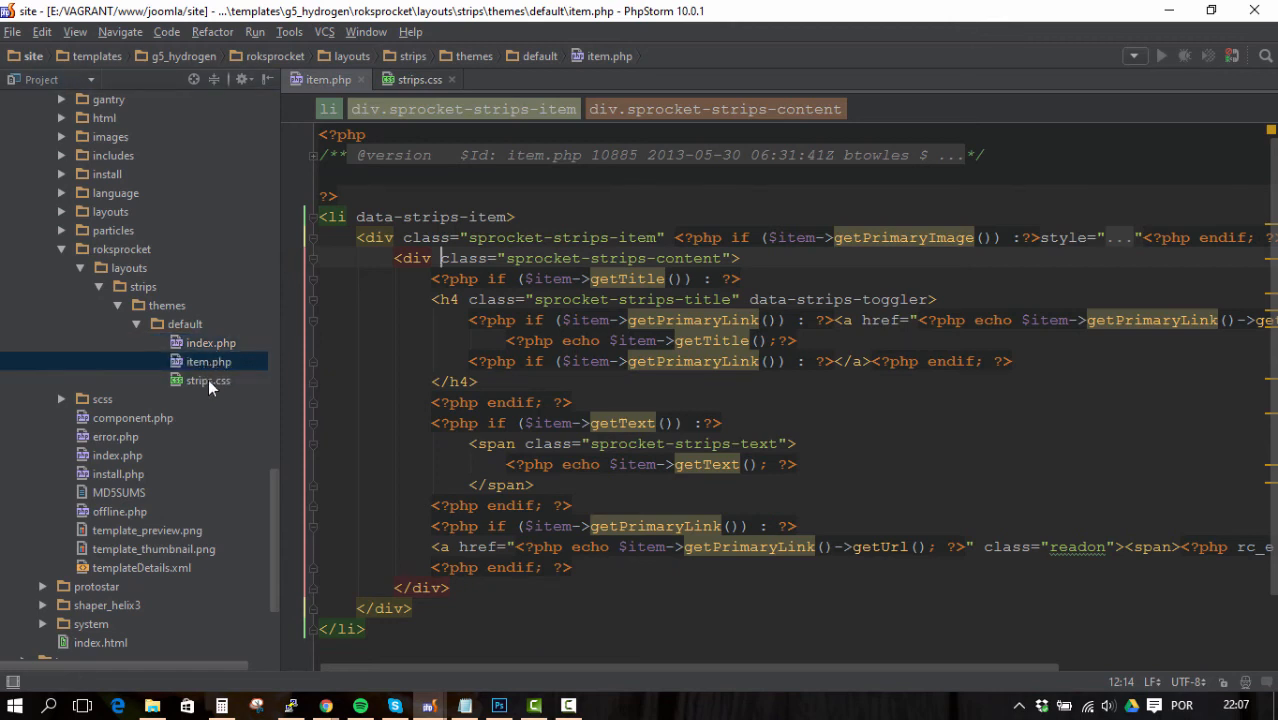
double_click(204, 345)
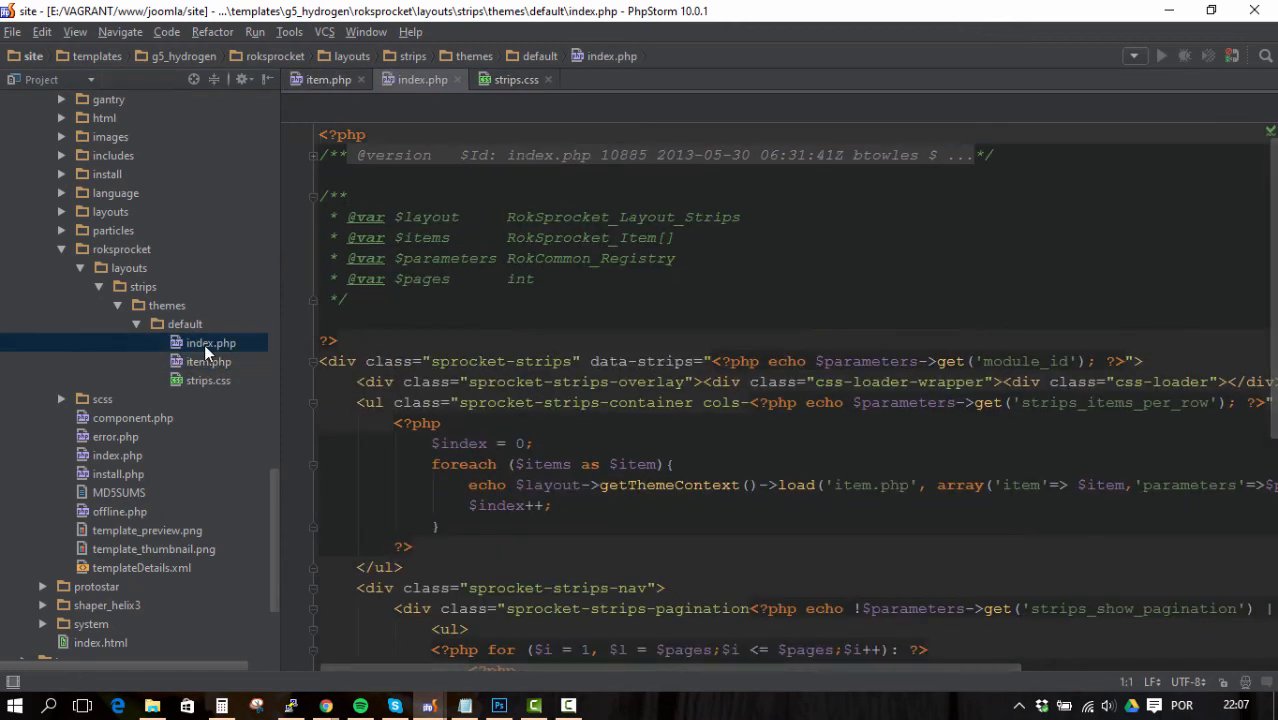
scroll(520, 240, down, 3)
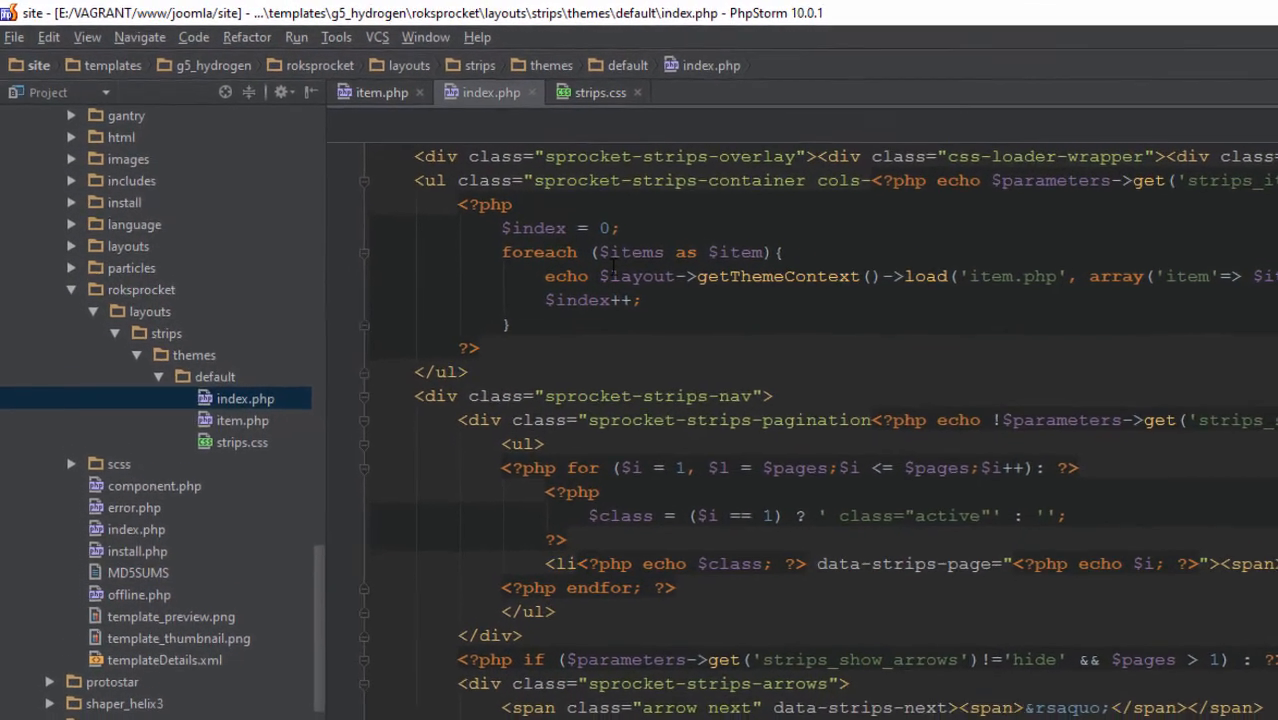
scroll(613, 270, up, 1)
double_click(541, 324)
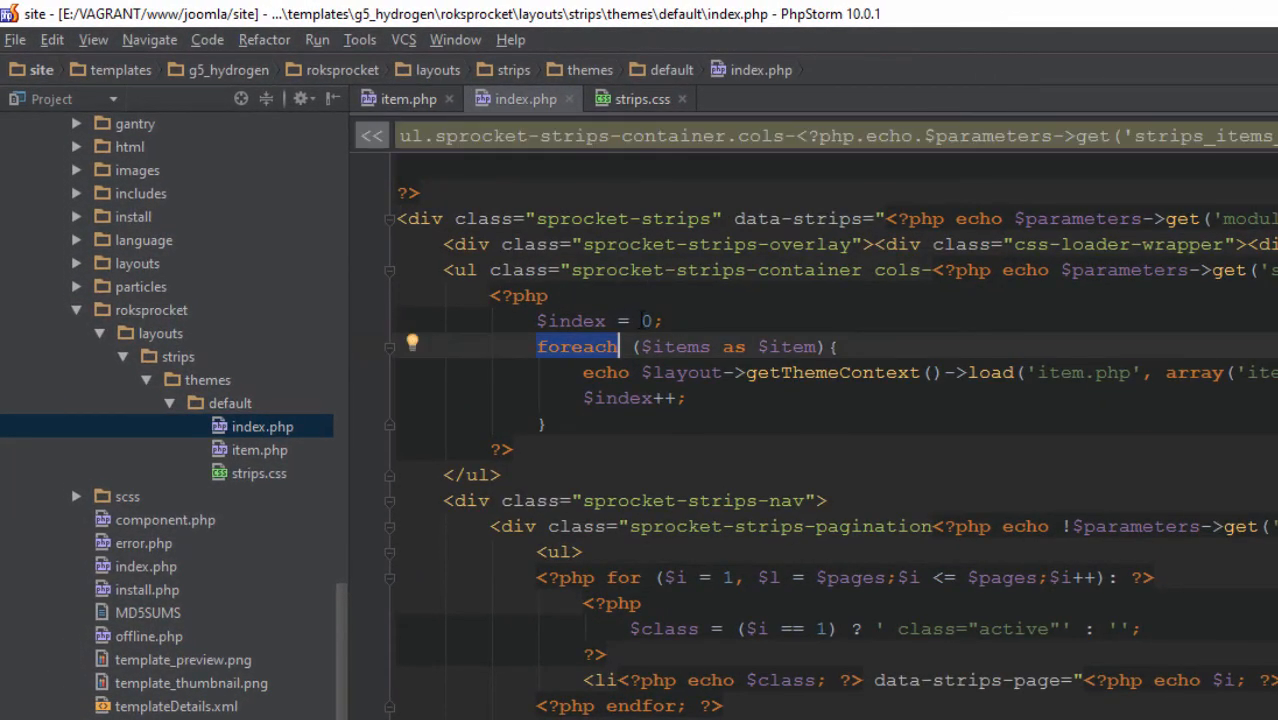
drag(662, 320, 537, 320)
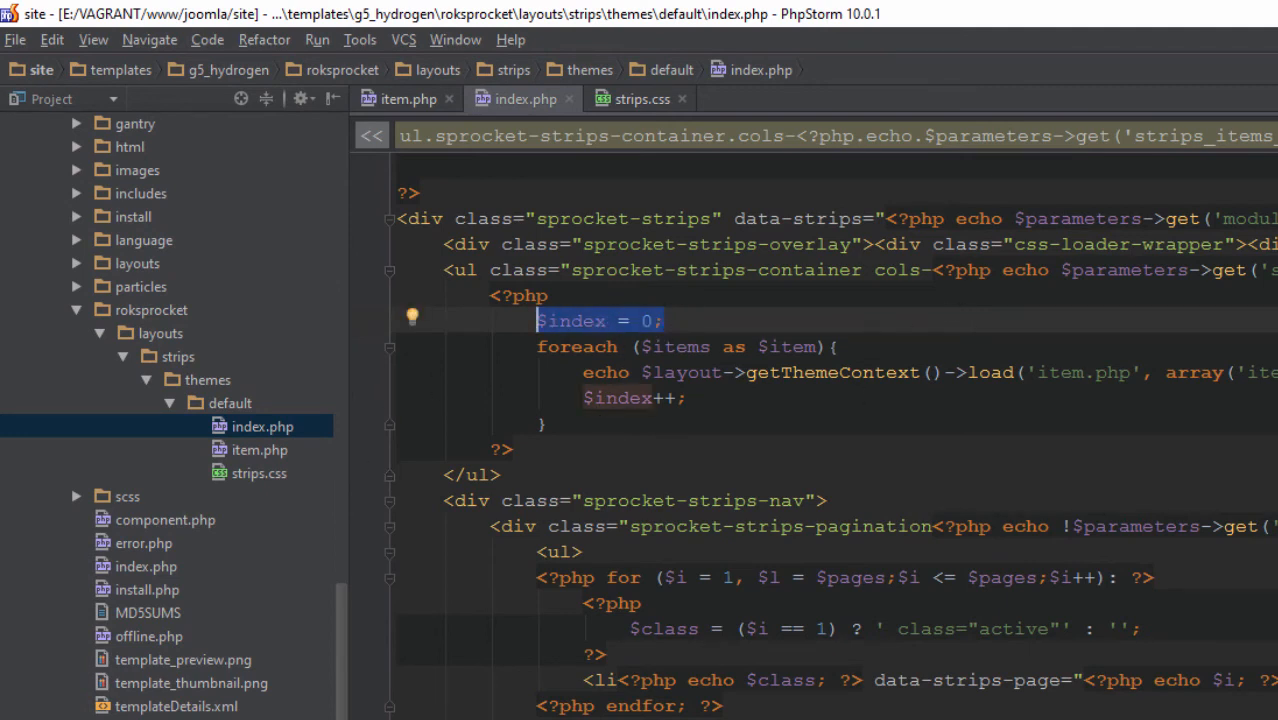
Examine the getThemeContext()->load call for item.php inside the foreach loop
scroll(815, 420, right, 3)
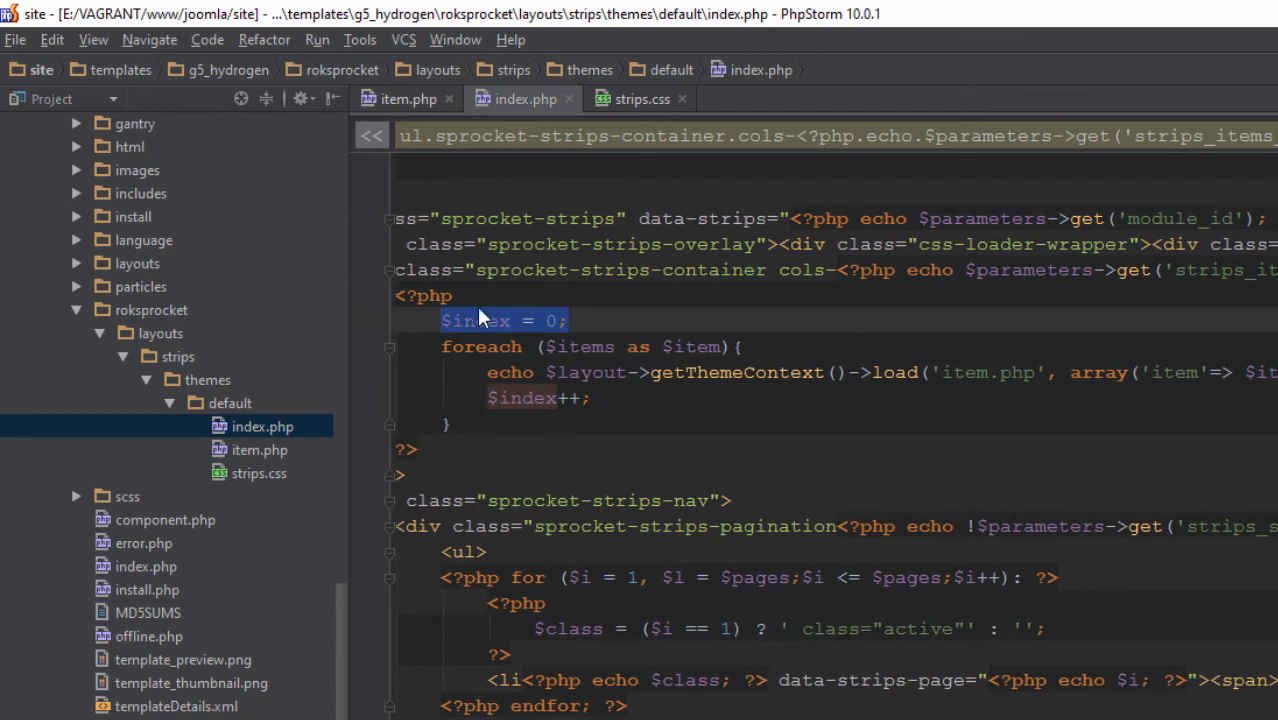
scroll(835, 463, right, 3)
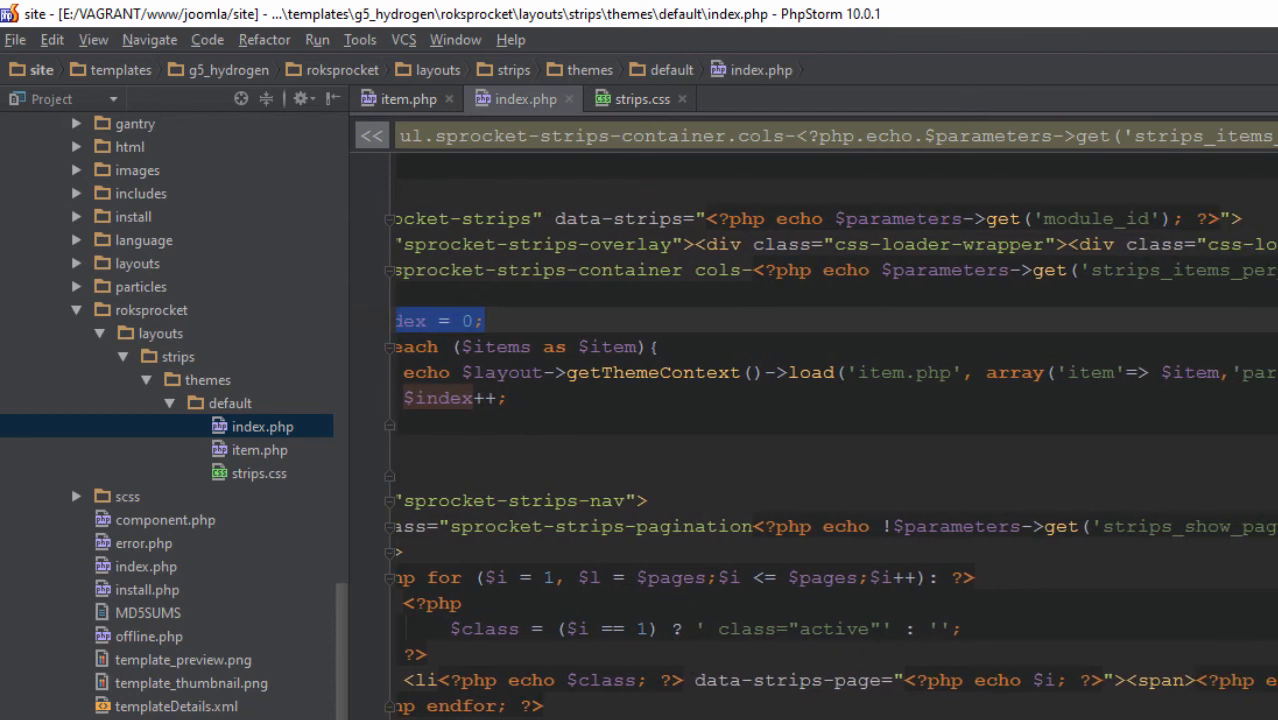
double_click(630, 372)
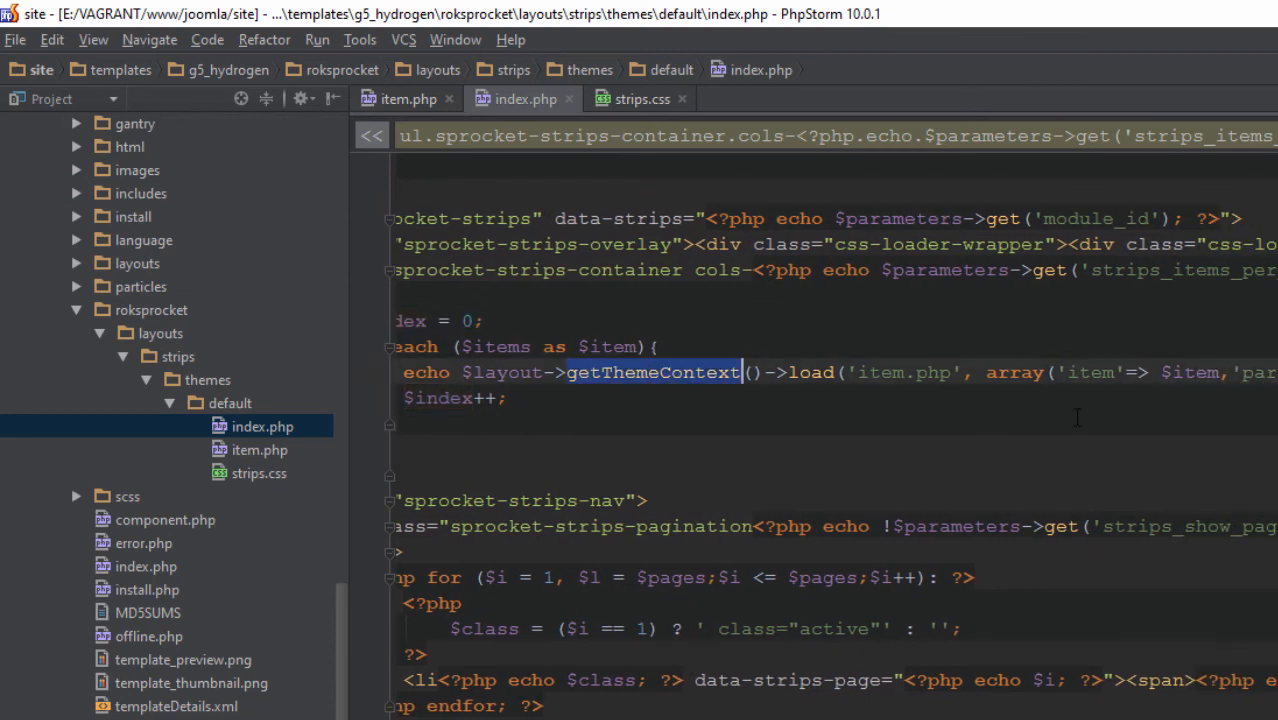
double_click(810, 372)
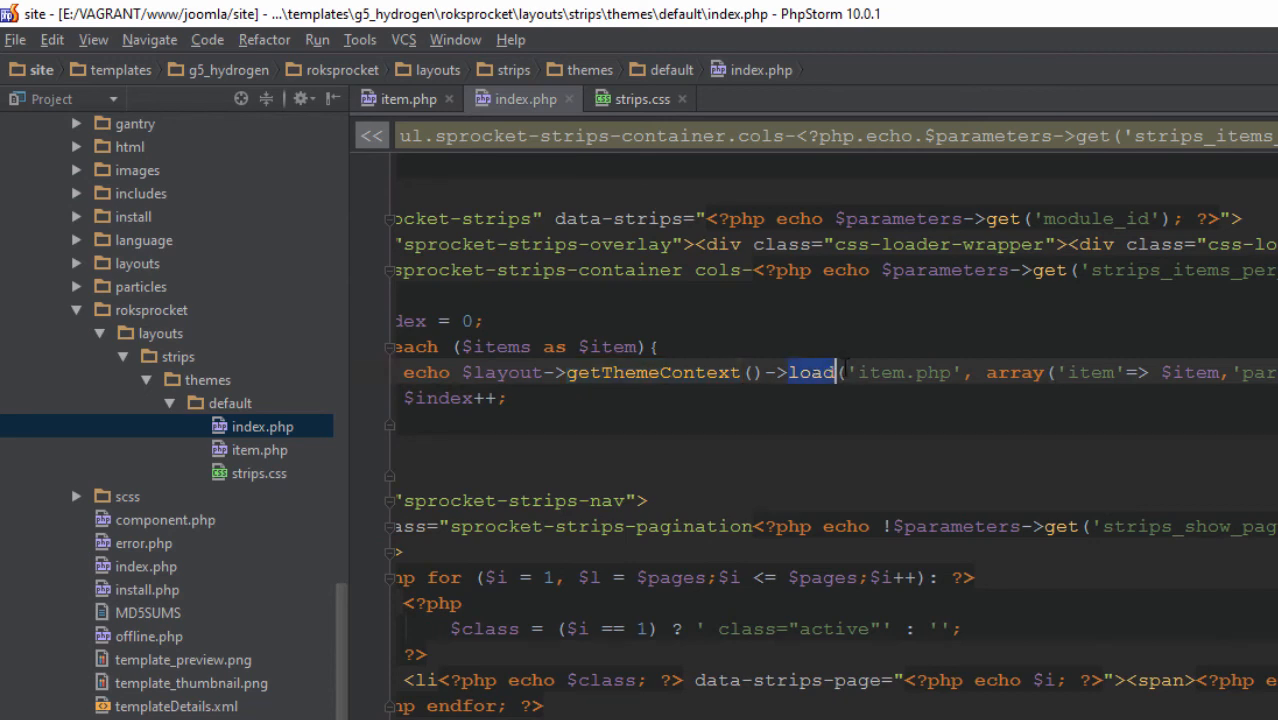
drag(950, 372, 858, 372)
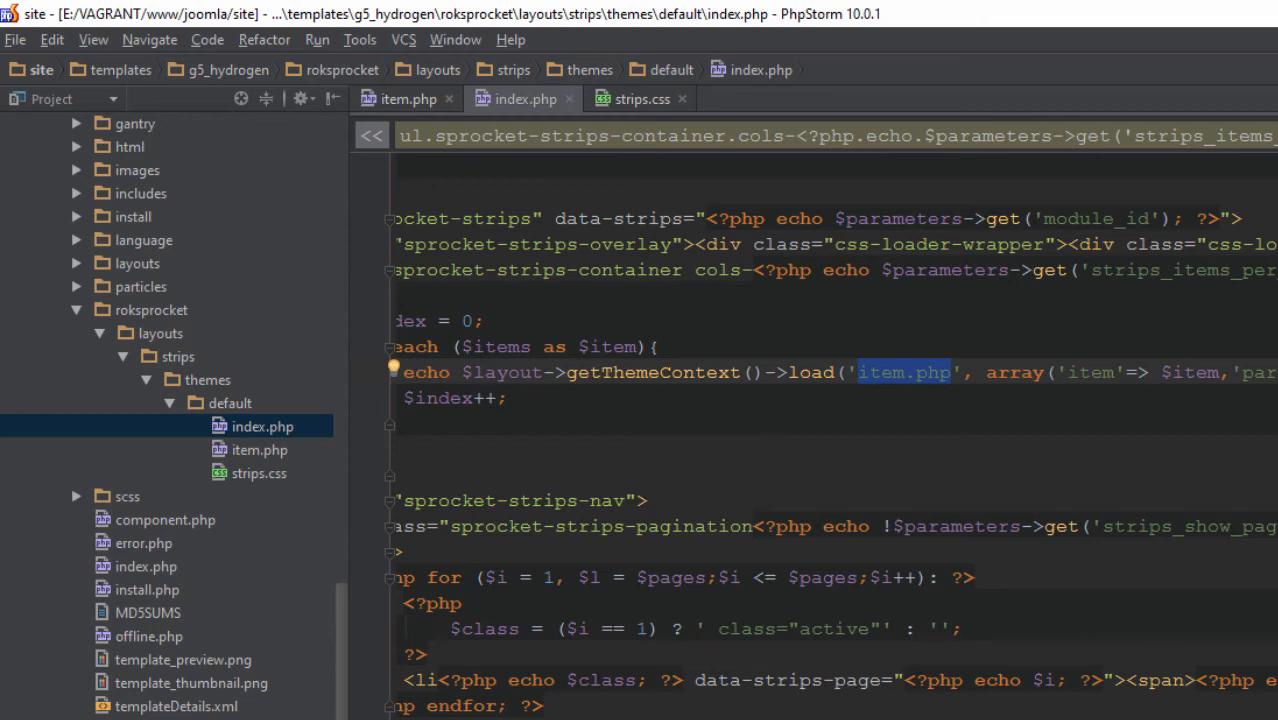
scroll(836, 437, right, 5)
scroll(836, 437, left, 5)
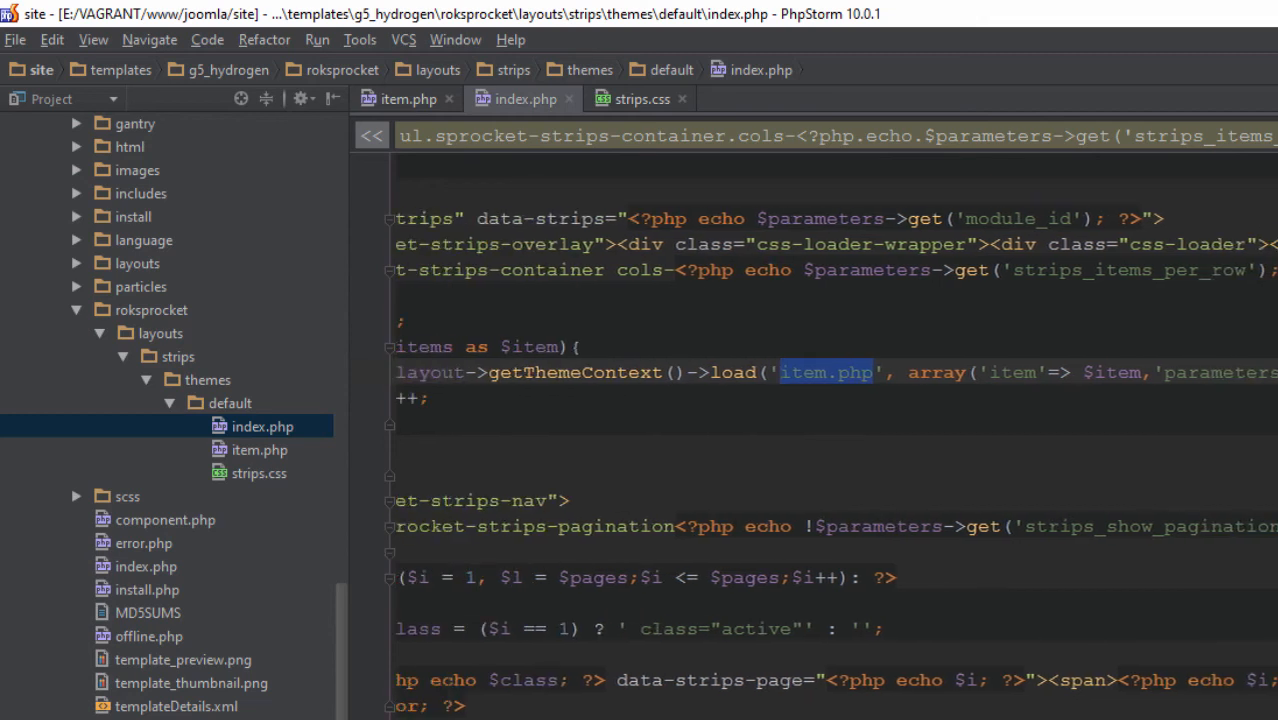
drag(855, 372, 950, 380)
scroll(394, 367, left, 4)
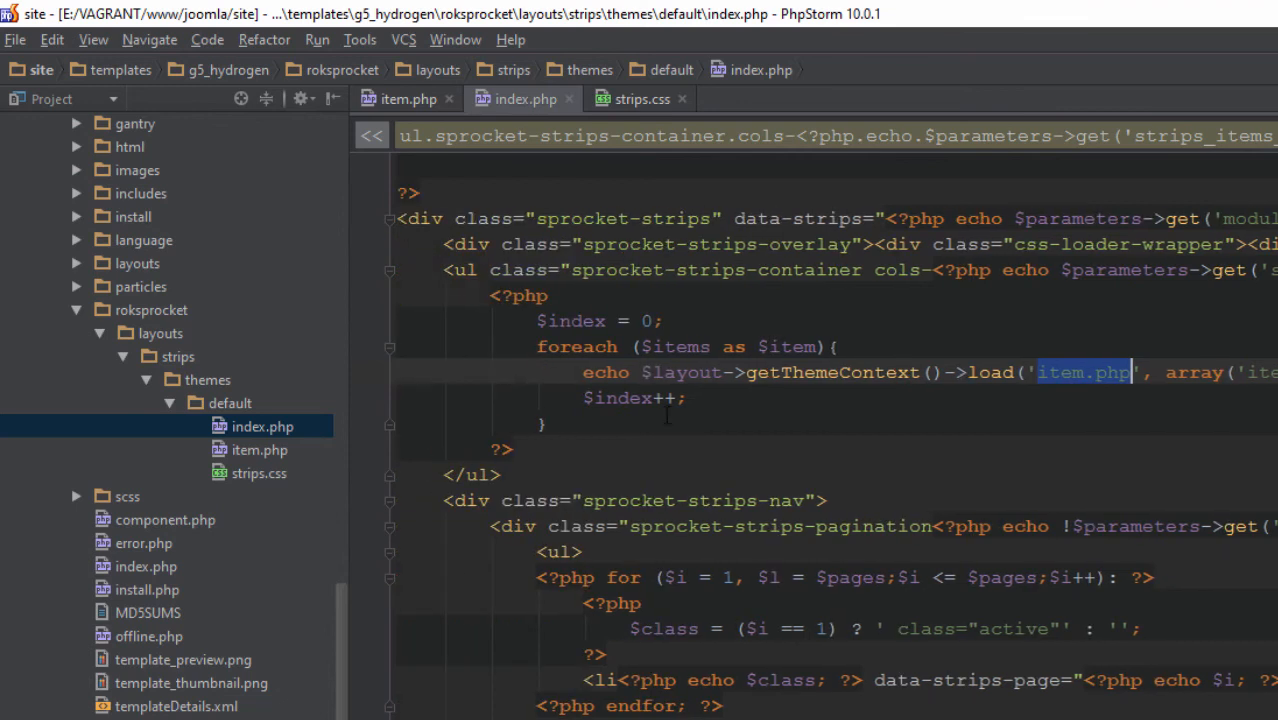
Examine how $index is passed to item.php through the array in the load call
double_click(590, 321)
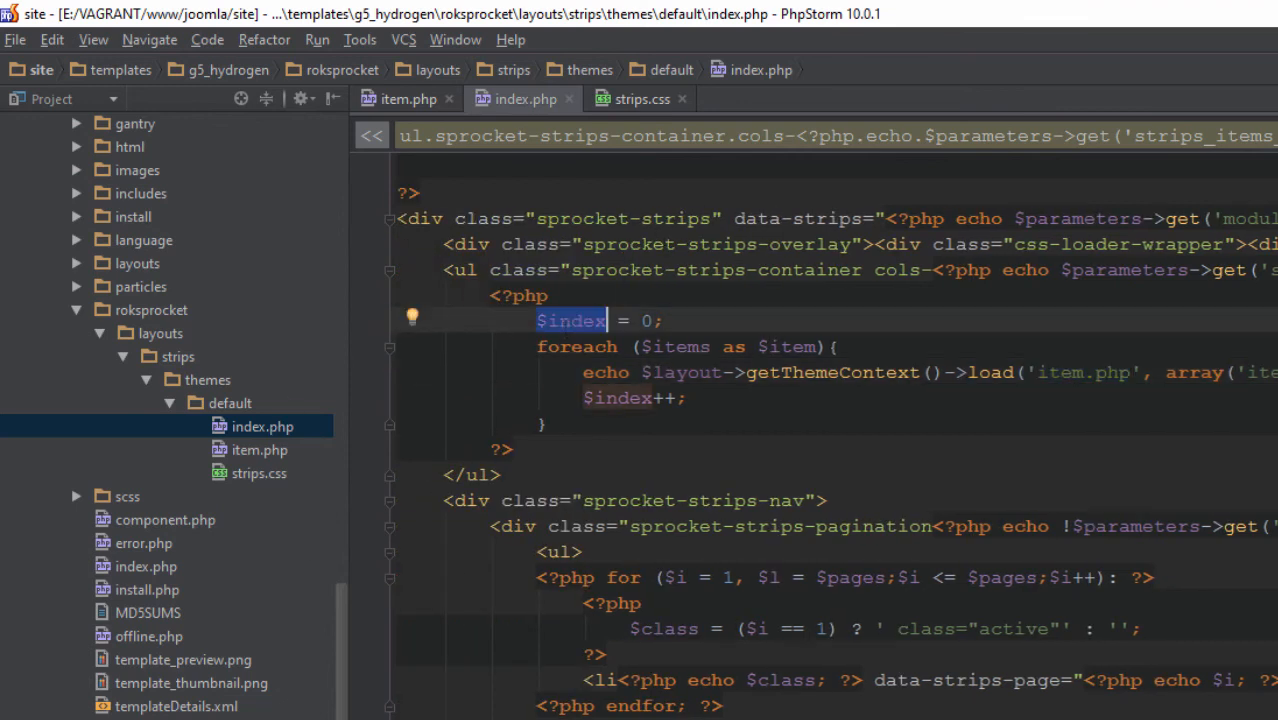
scroll(590, 321, right, 1)
scroll(590, 321, right, 8)
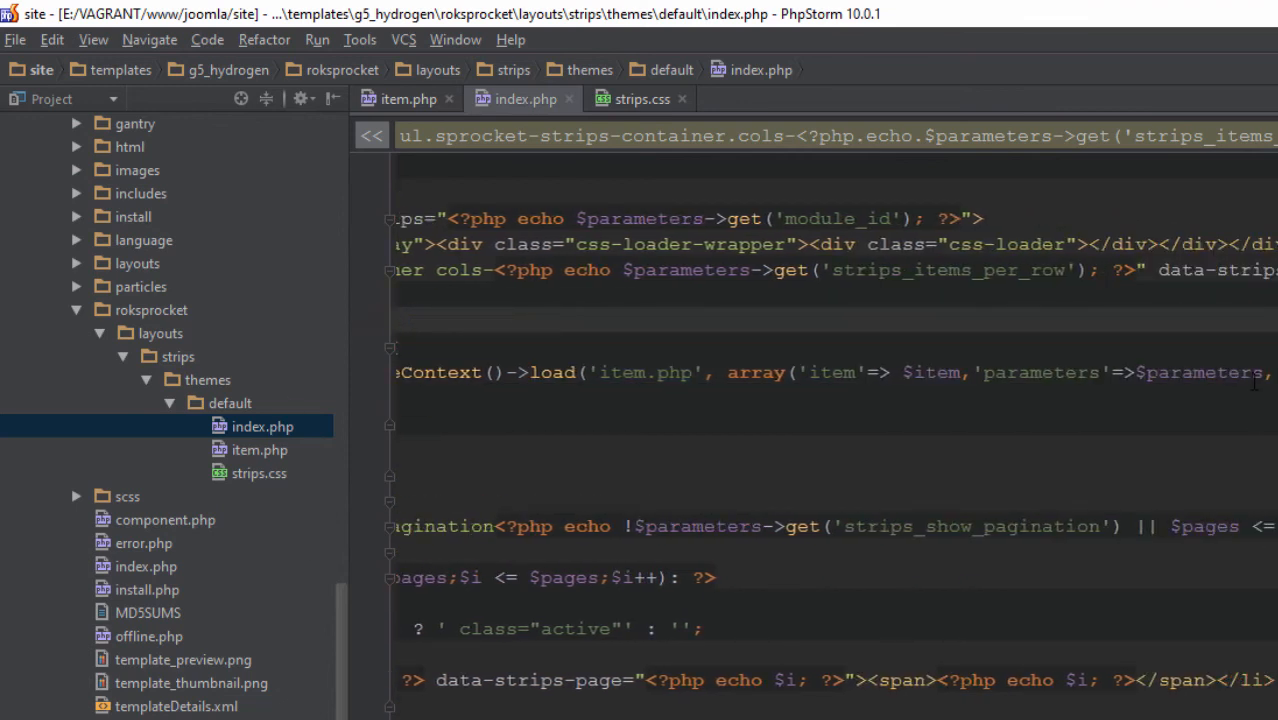
double_click(1247, 353)
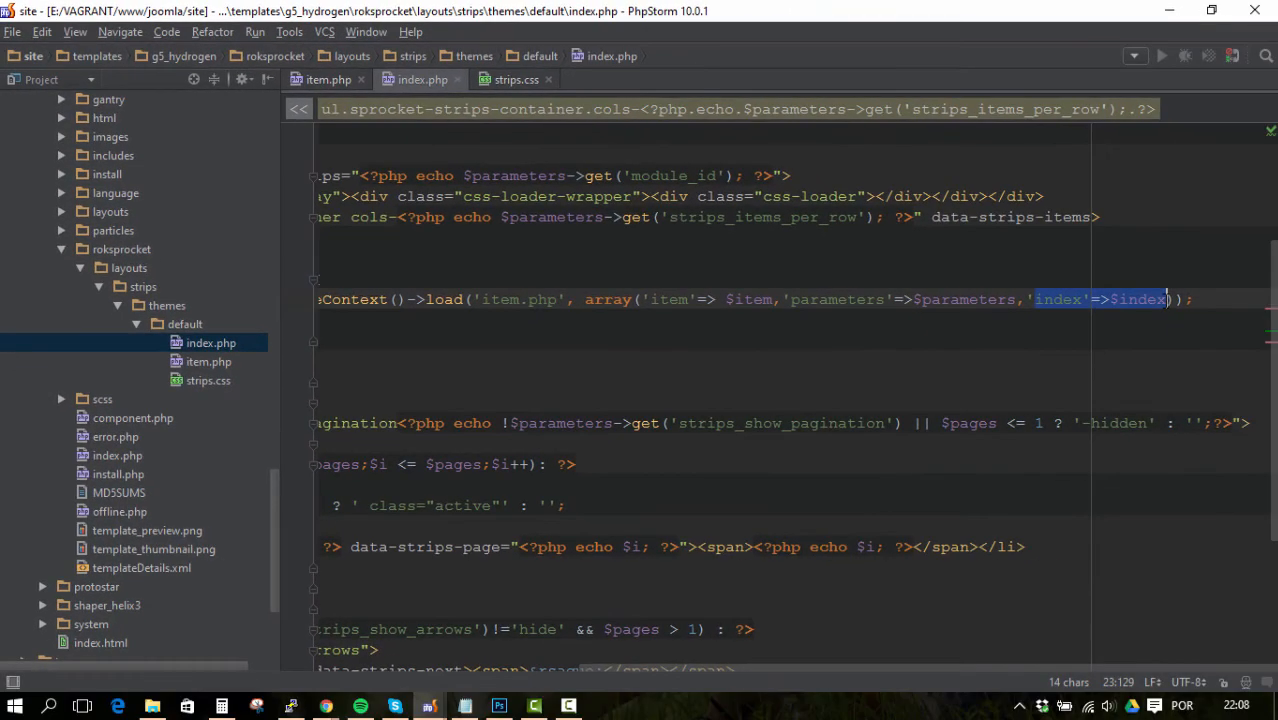
double_click(608, 299)
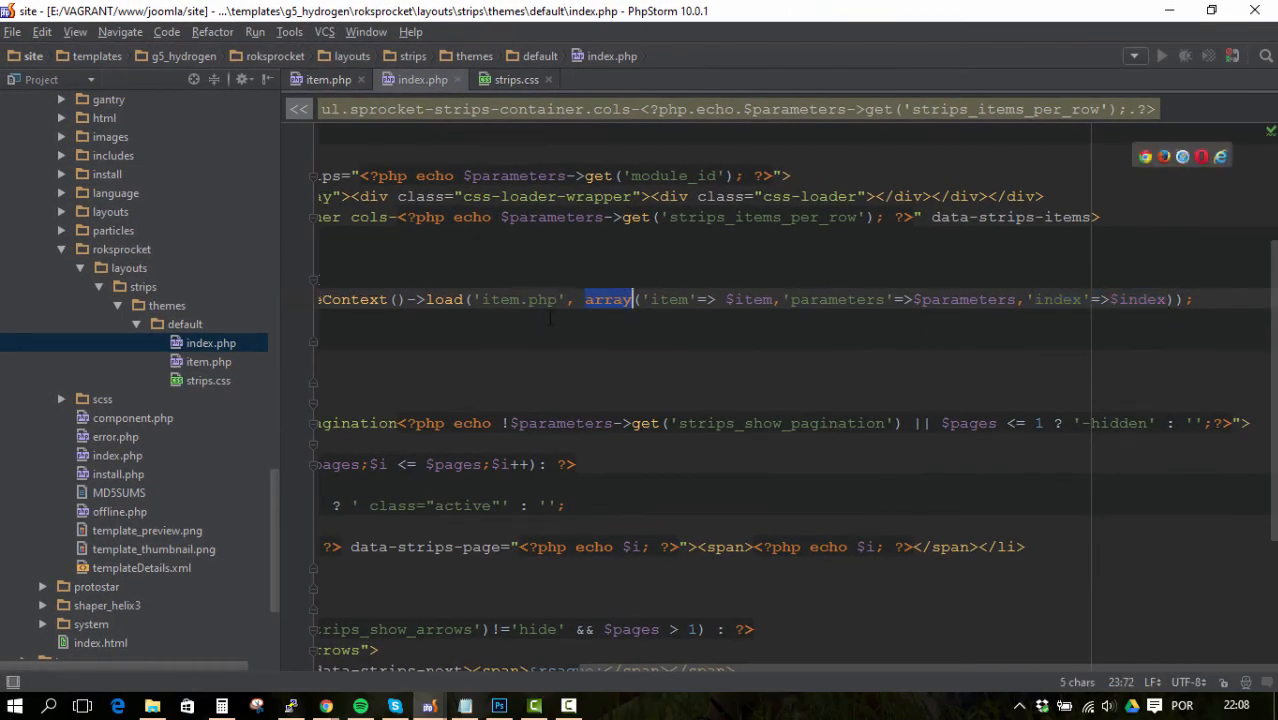
double_click(445, 299)
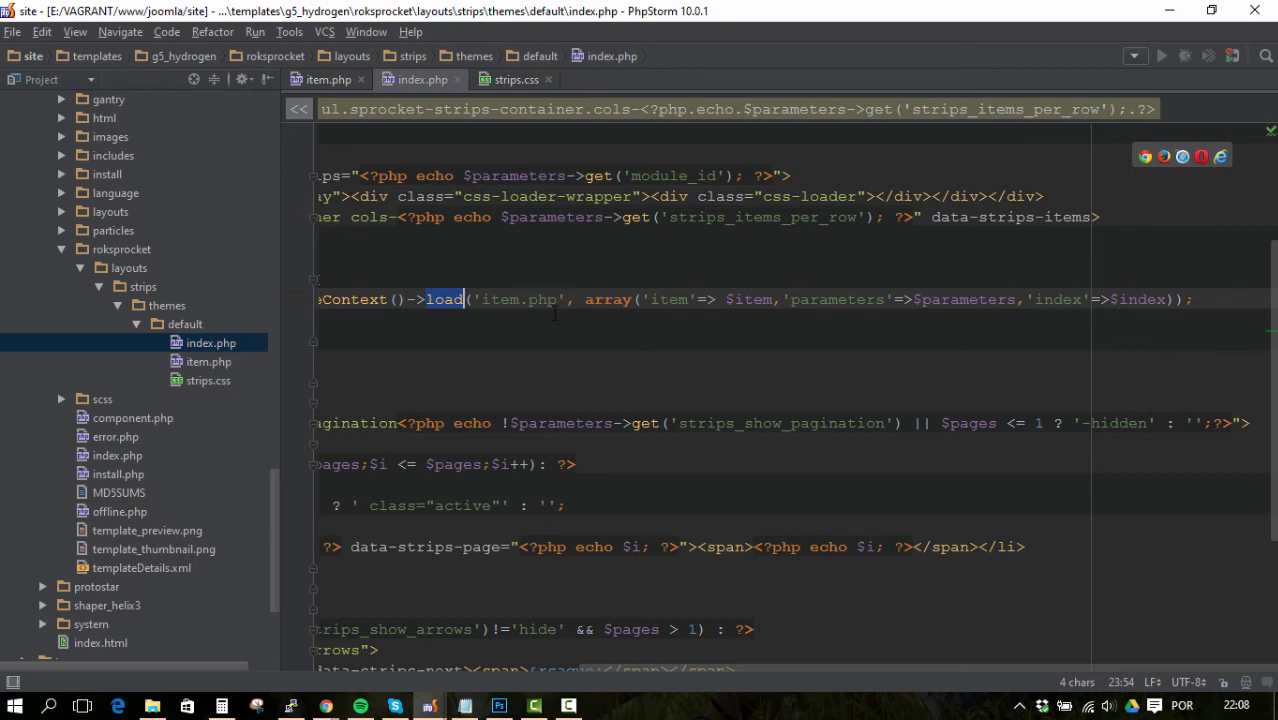
Add a class attribute containing an empty <> pair to the opening li tag in item.php
click(327, 80)
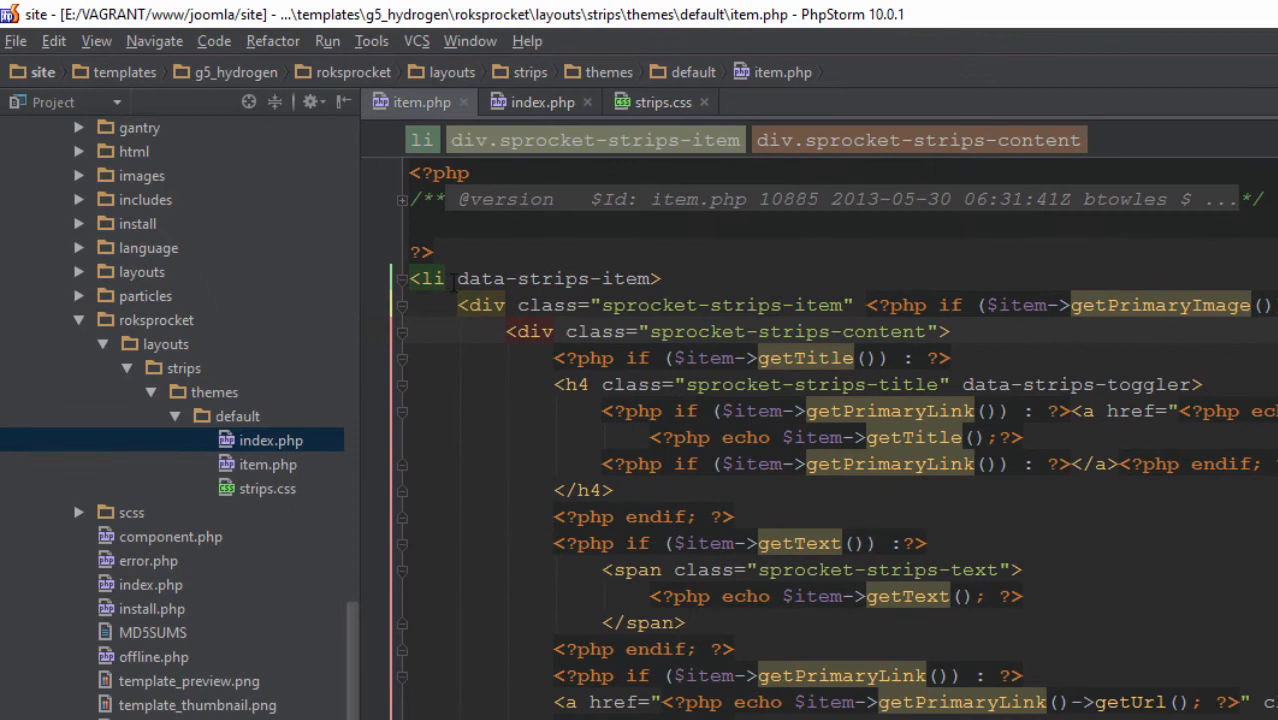
double_click(430, 279)
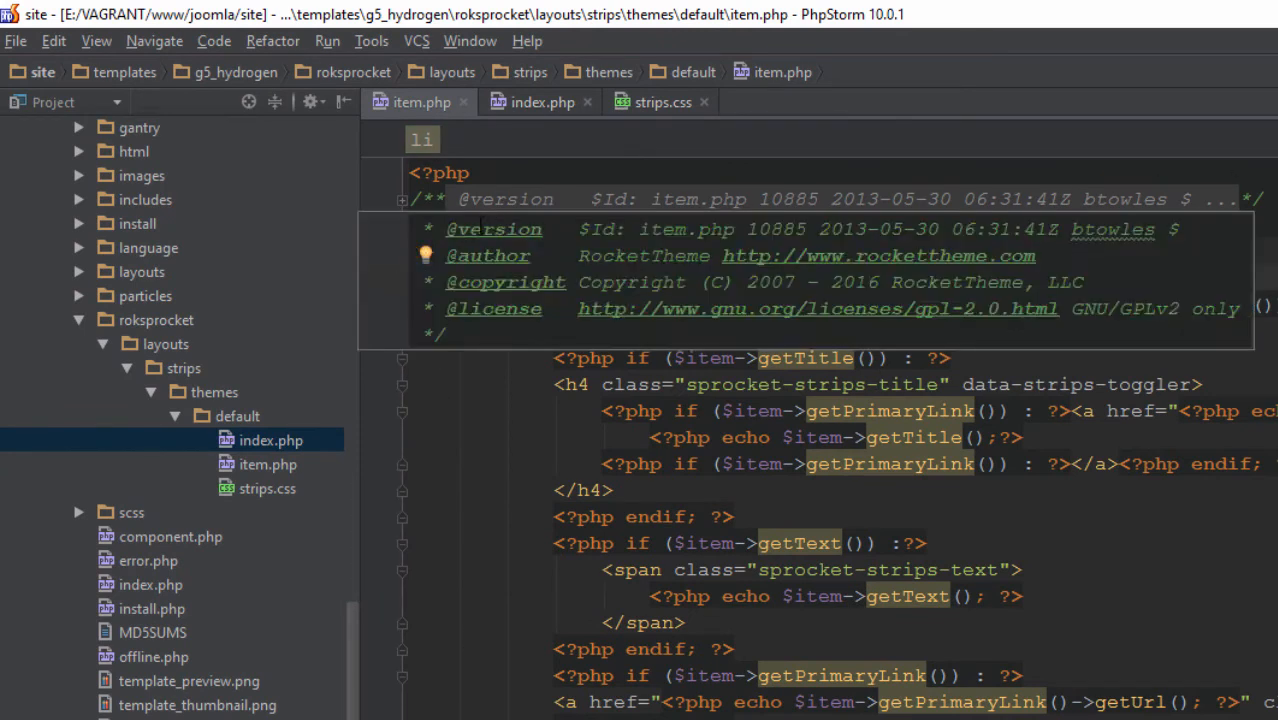
click(652, 278)
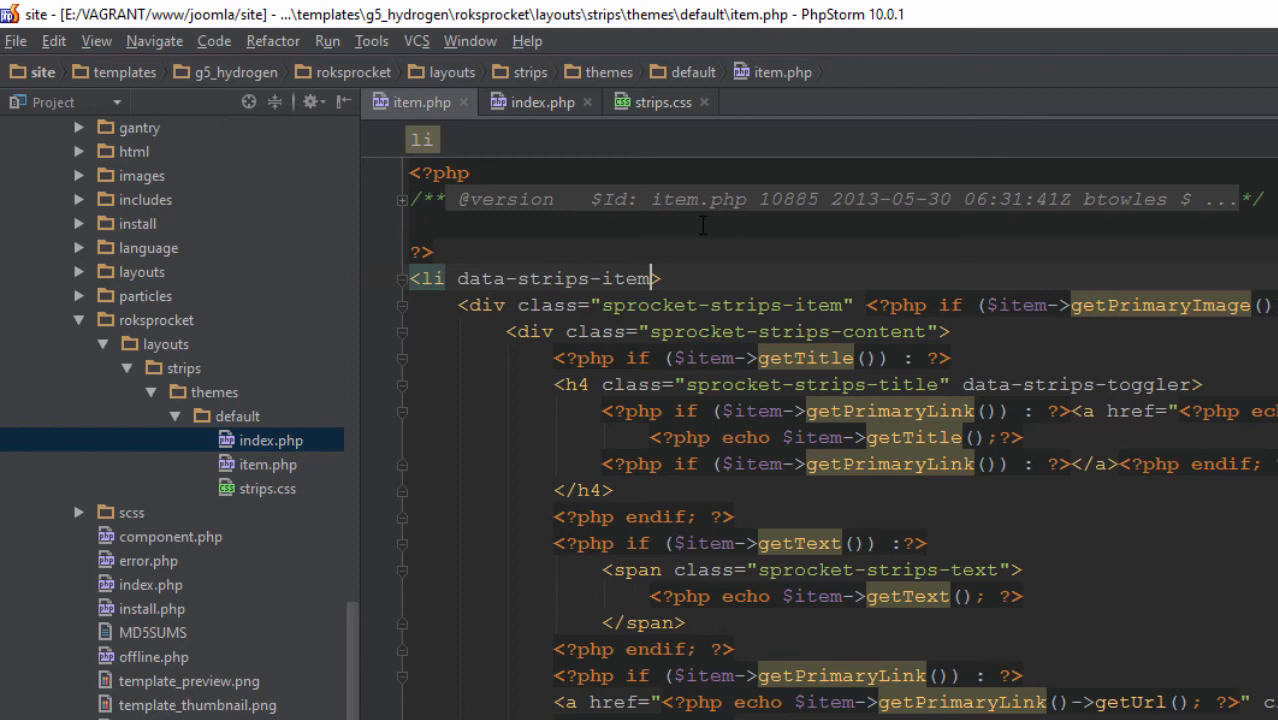
text(class="<>)
key(Left)
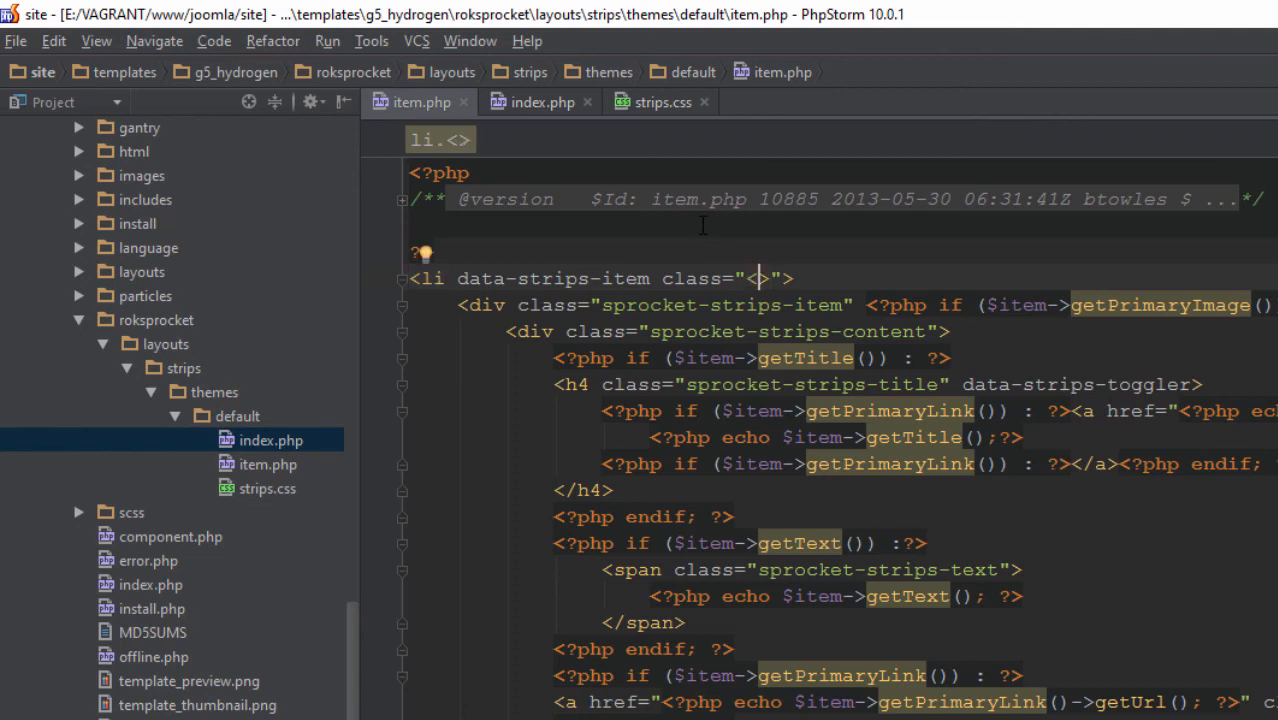
Turn the li tag's class value into a PHP echo block, <?php echo ?>
text(??php je)
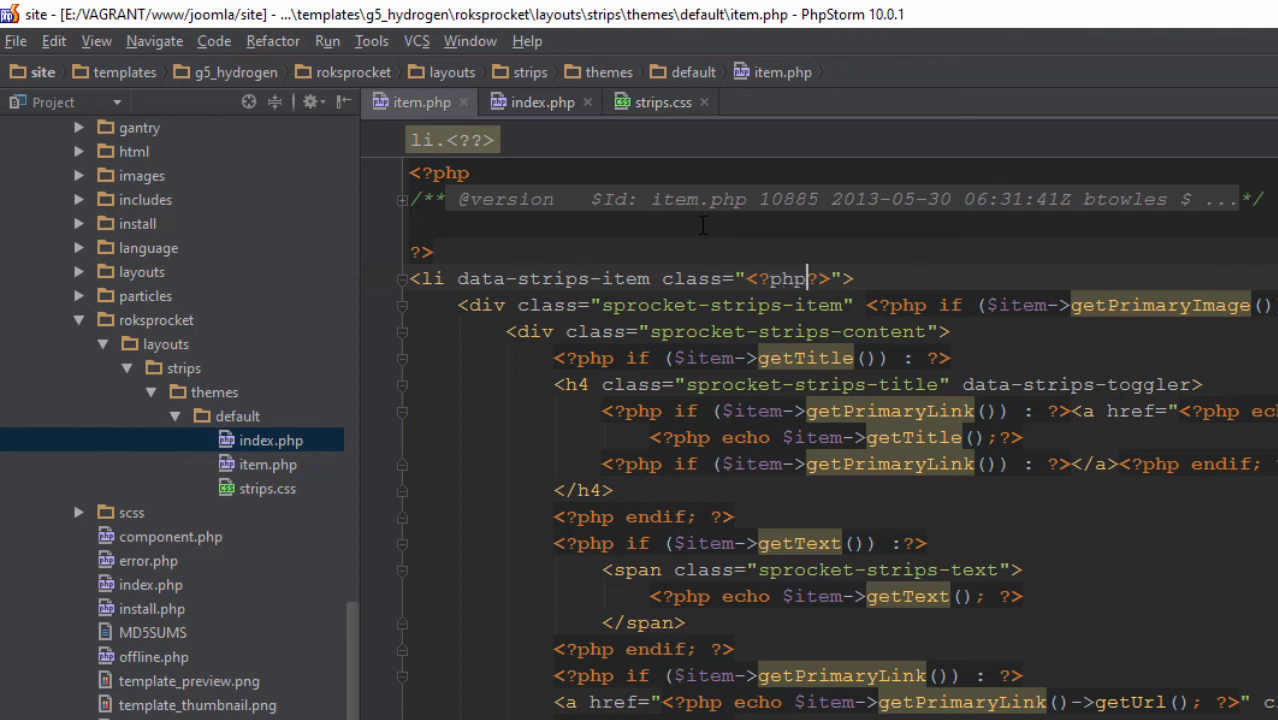
key(BackSpace)
key(BackSpace)
text(ehco)
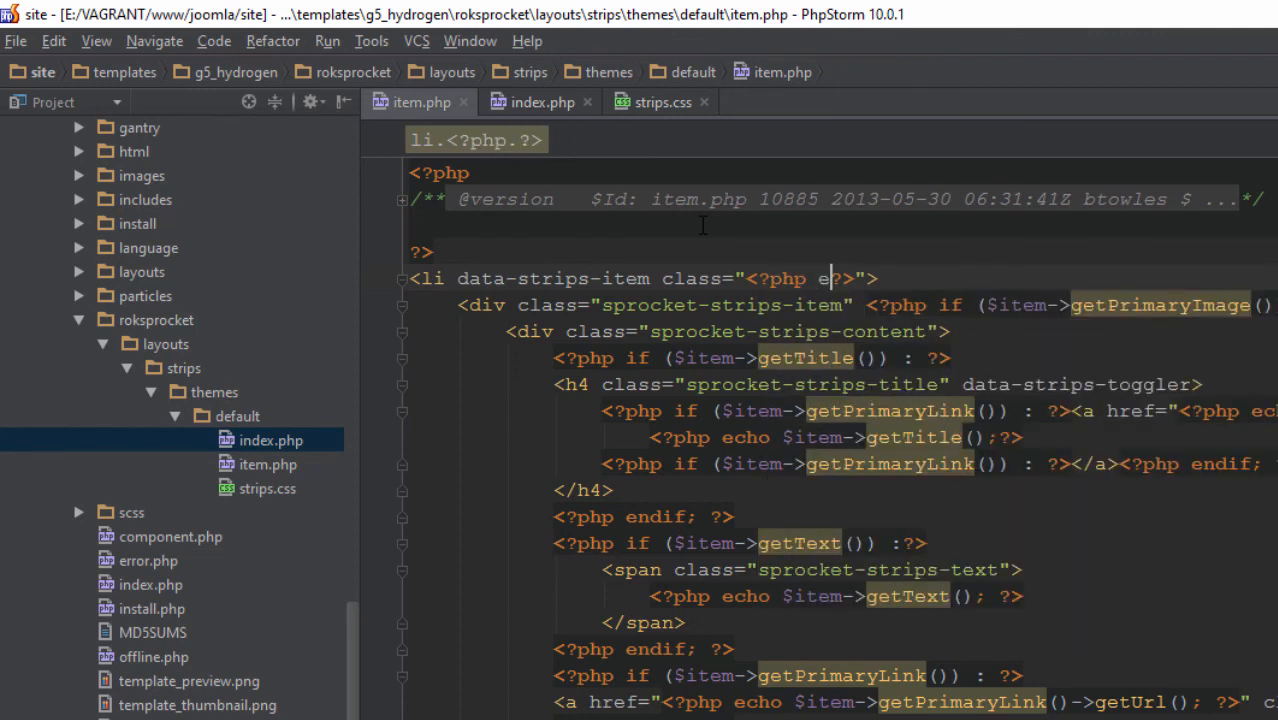
key(BackSpace)
key(BackSpace)
key(BackSpace)
key(BackSpace)
key(BackSpace)
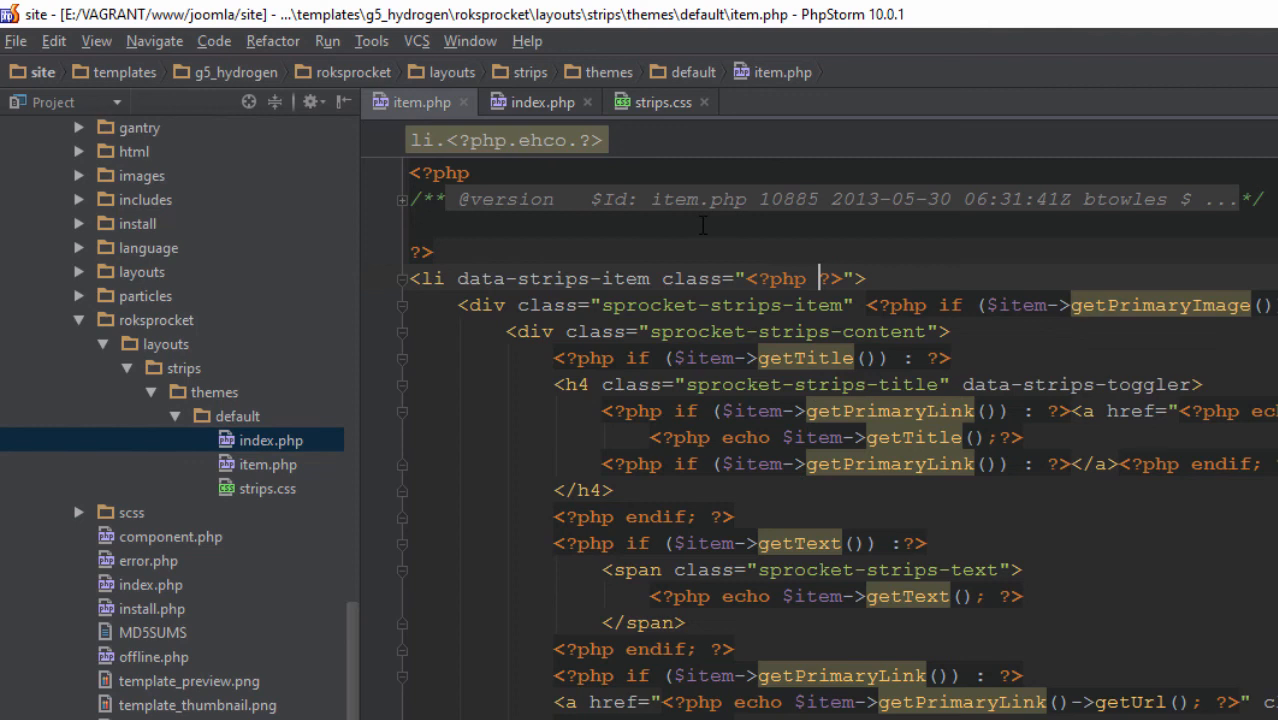
text(cho)
key(BackSpace)
key(BackSpace)
key(BackSpace)
key(BackSpace)
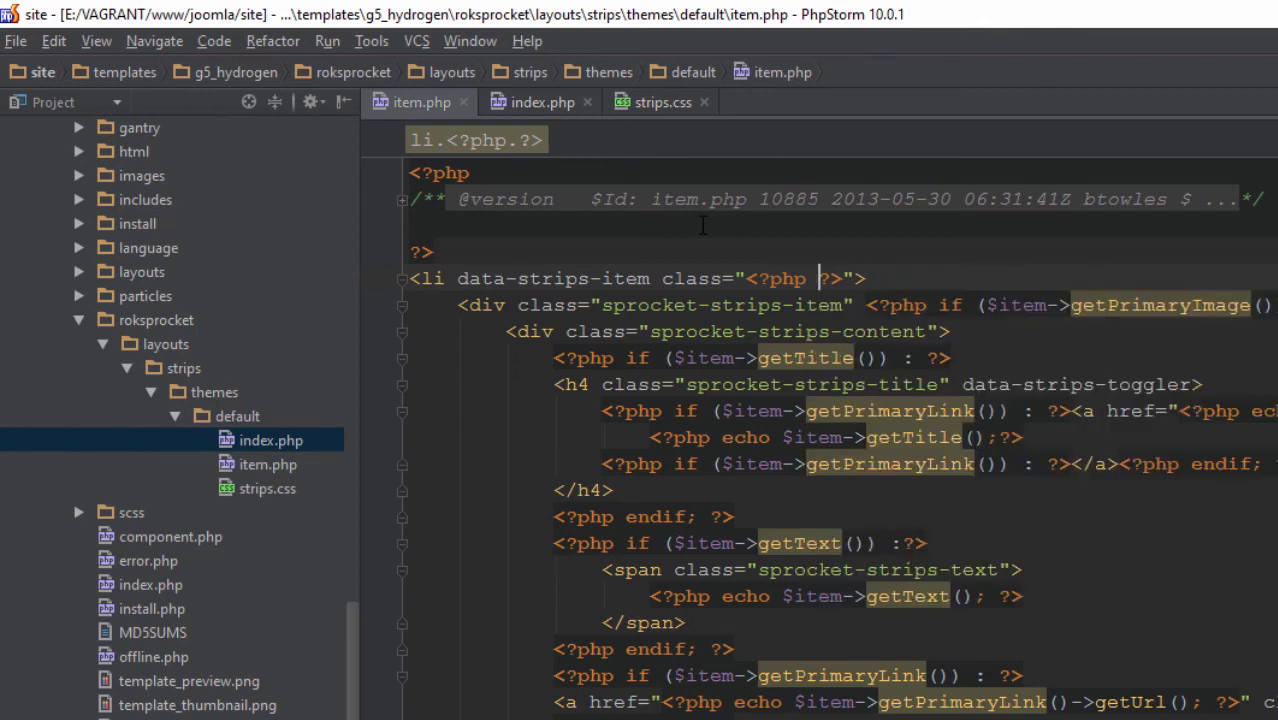
text(echo )
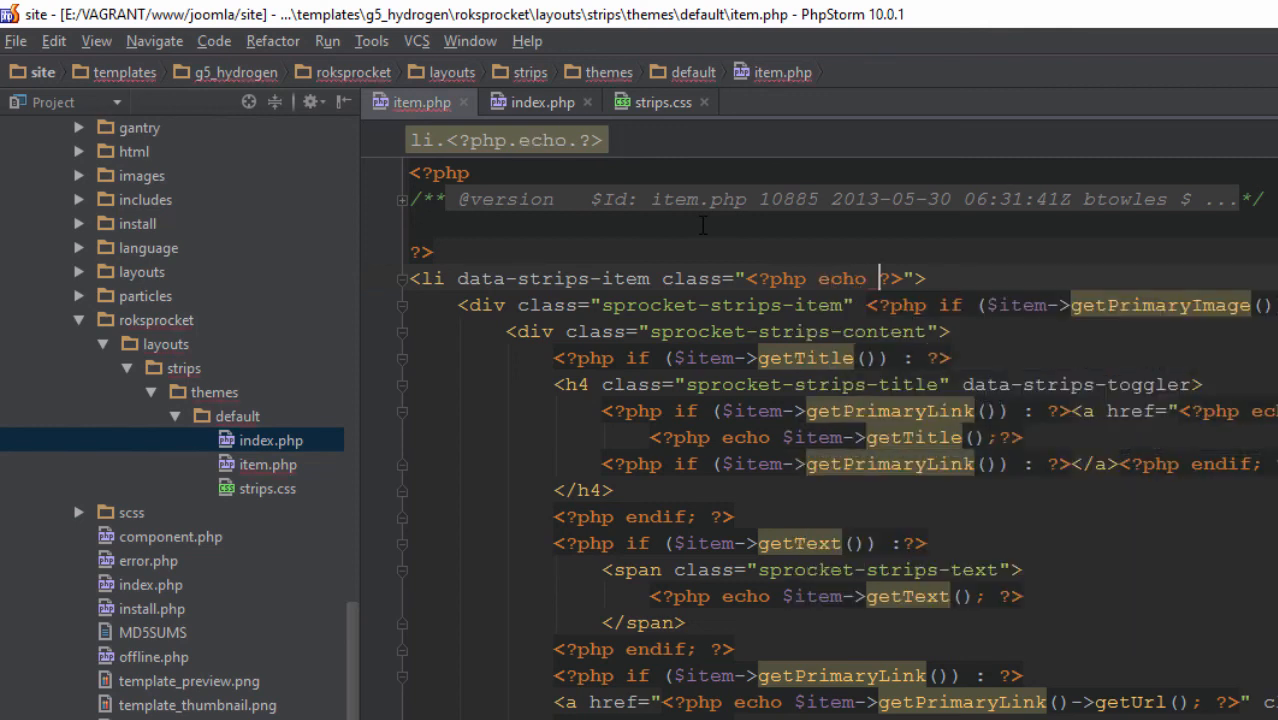
Add the condition ($index == 0) after echo in the li tag's class attribute
text(()
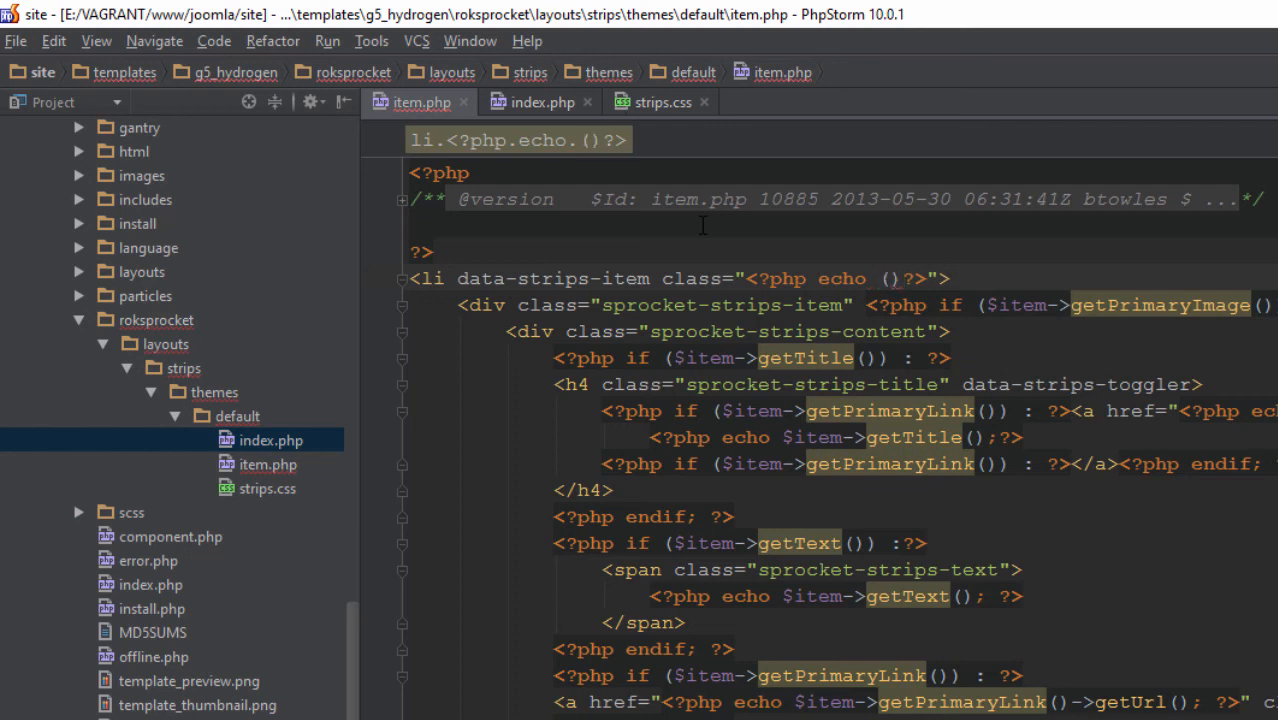
text($index)
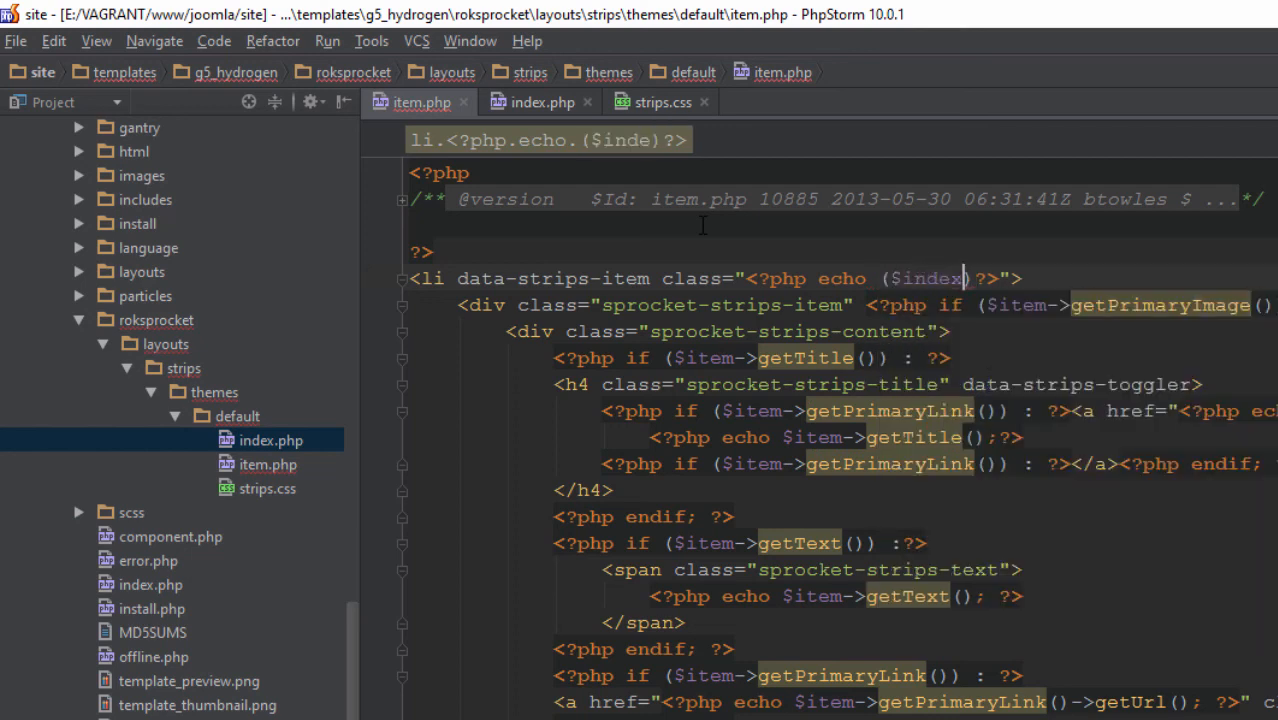
text( == 0)
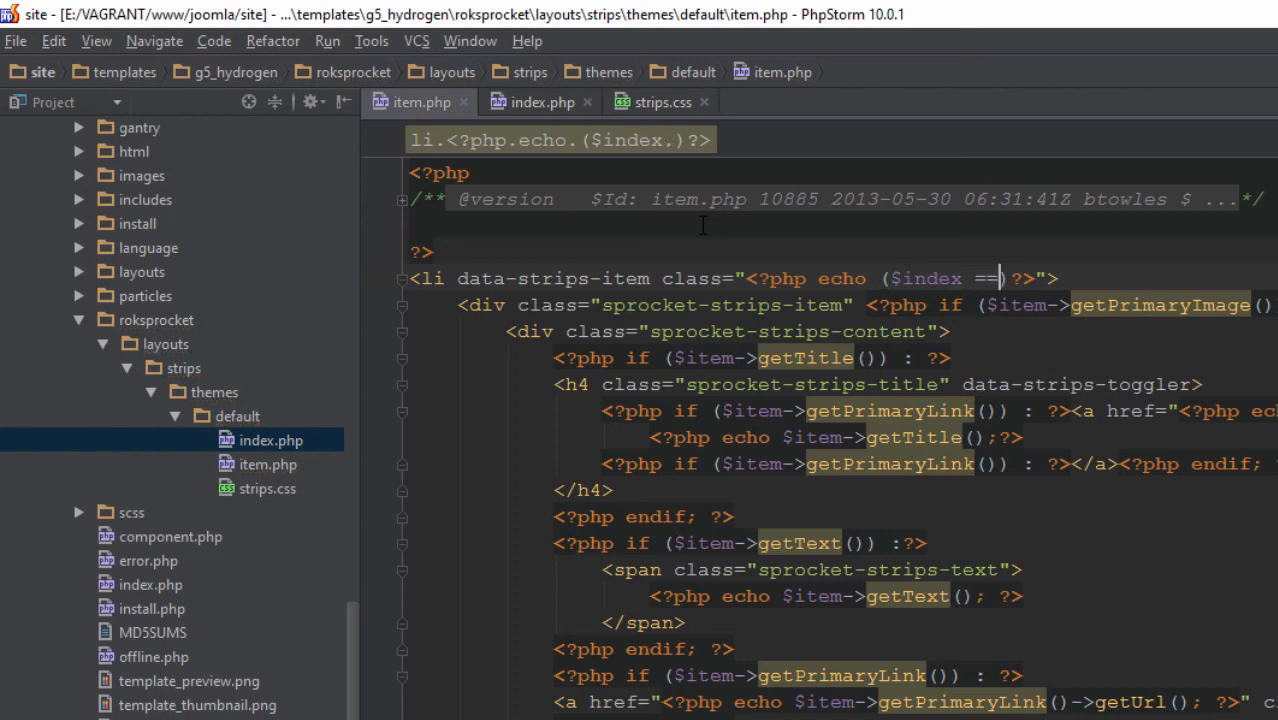
text())
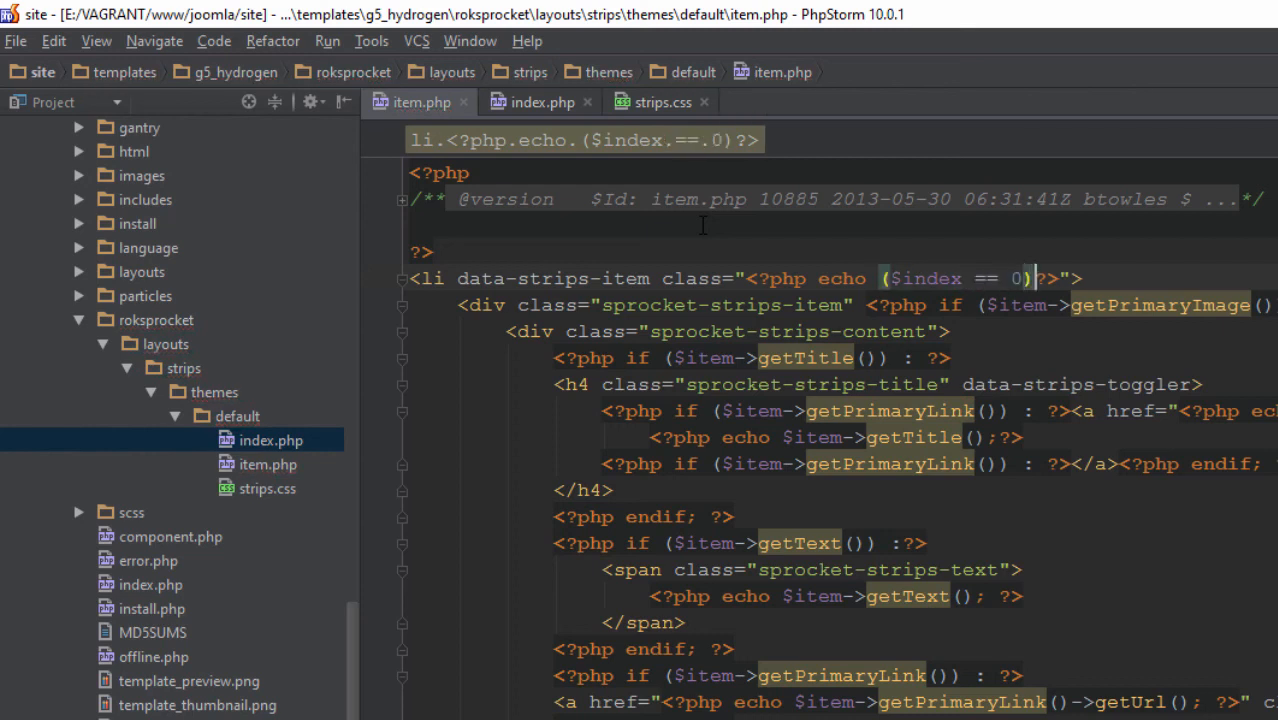
Extend the condition with the ternary true value ? 'size-50' in the li tag's class attribute
text( ? )
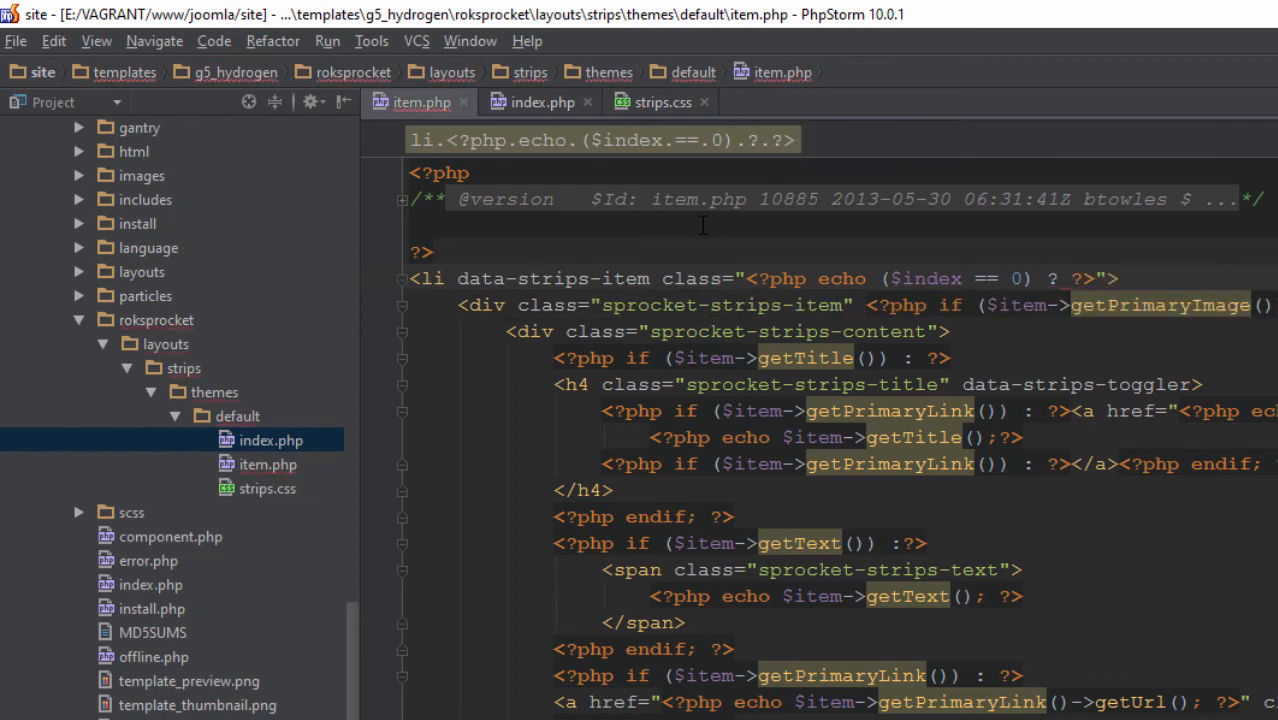
text(')
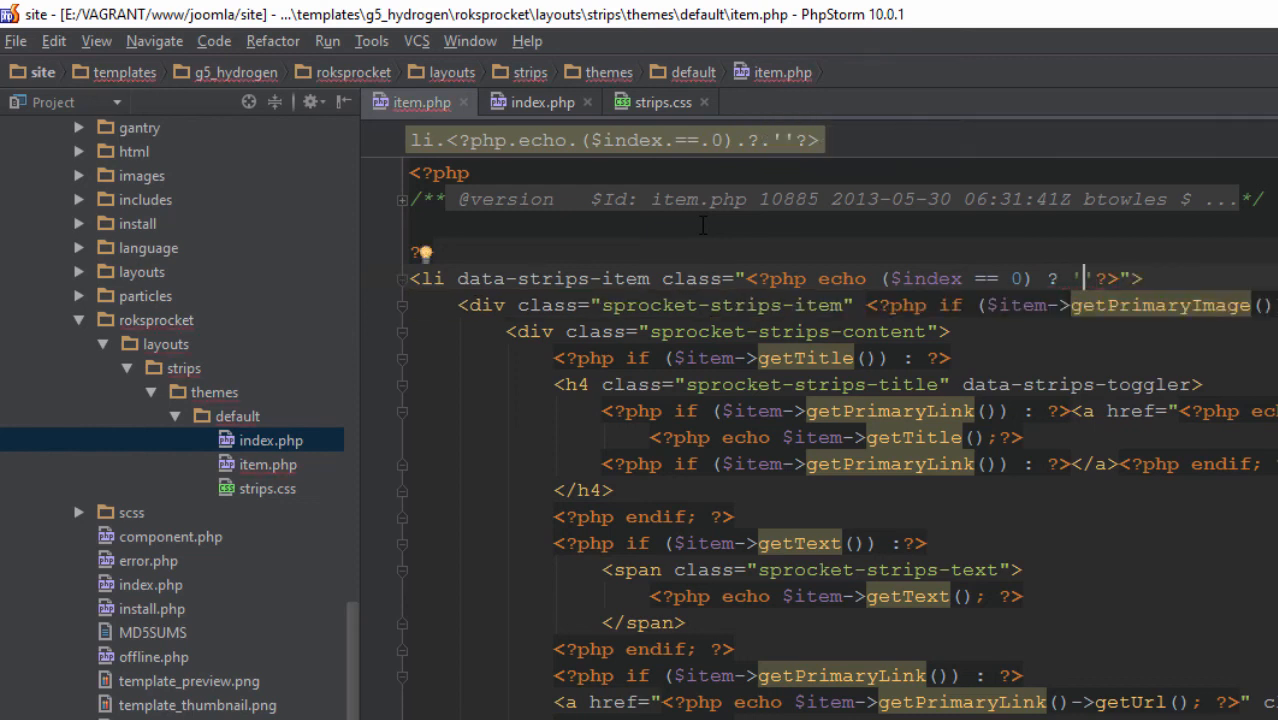
text(size-)
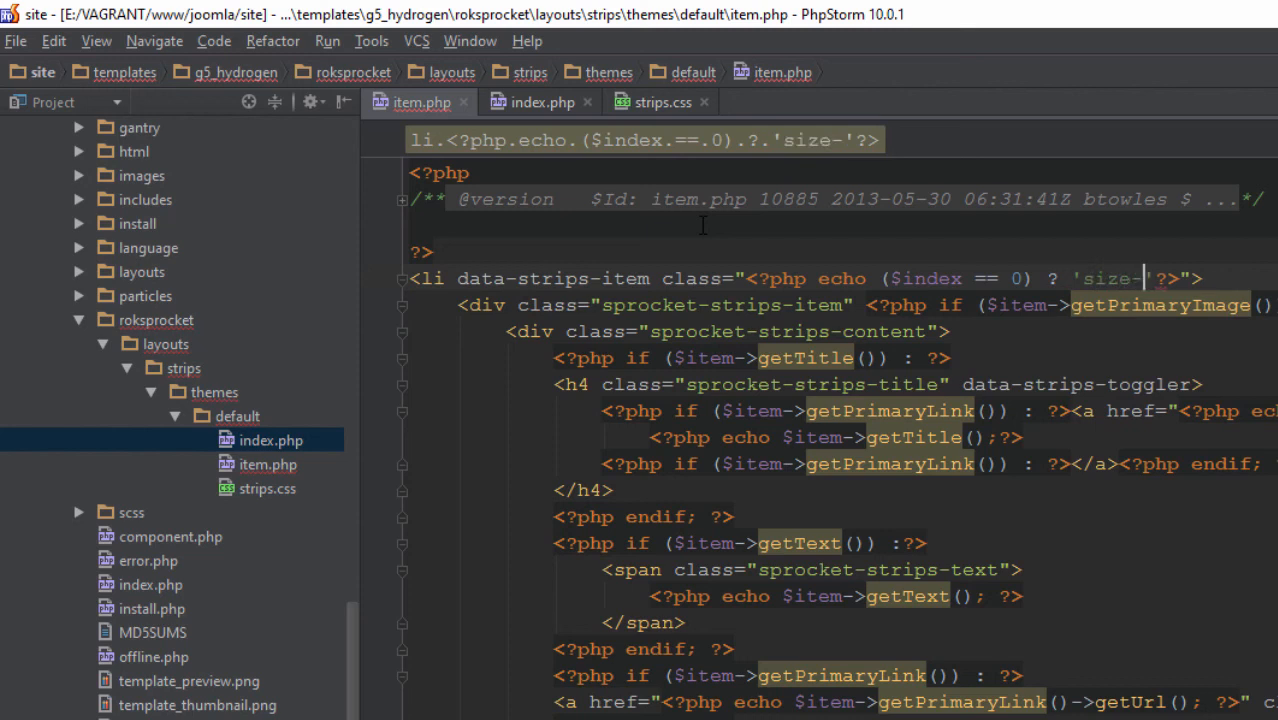
text(50)
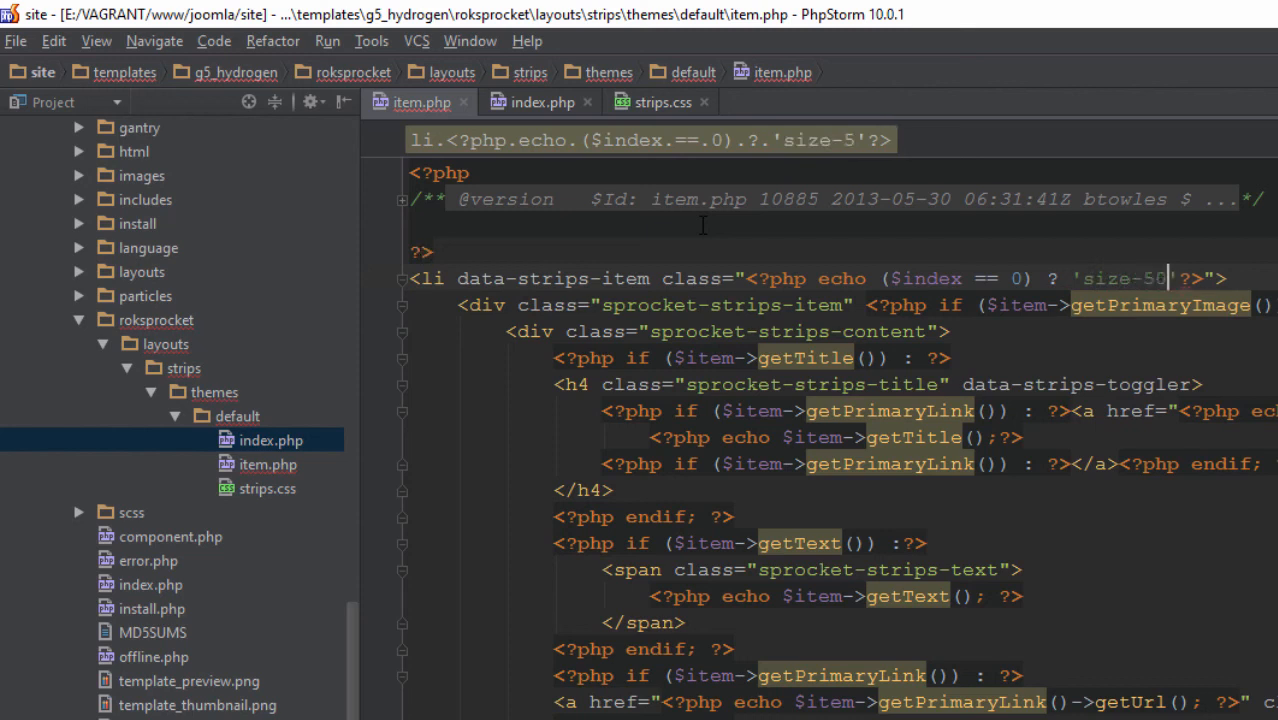
text(' )
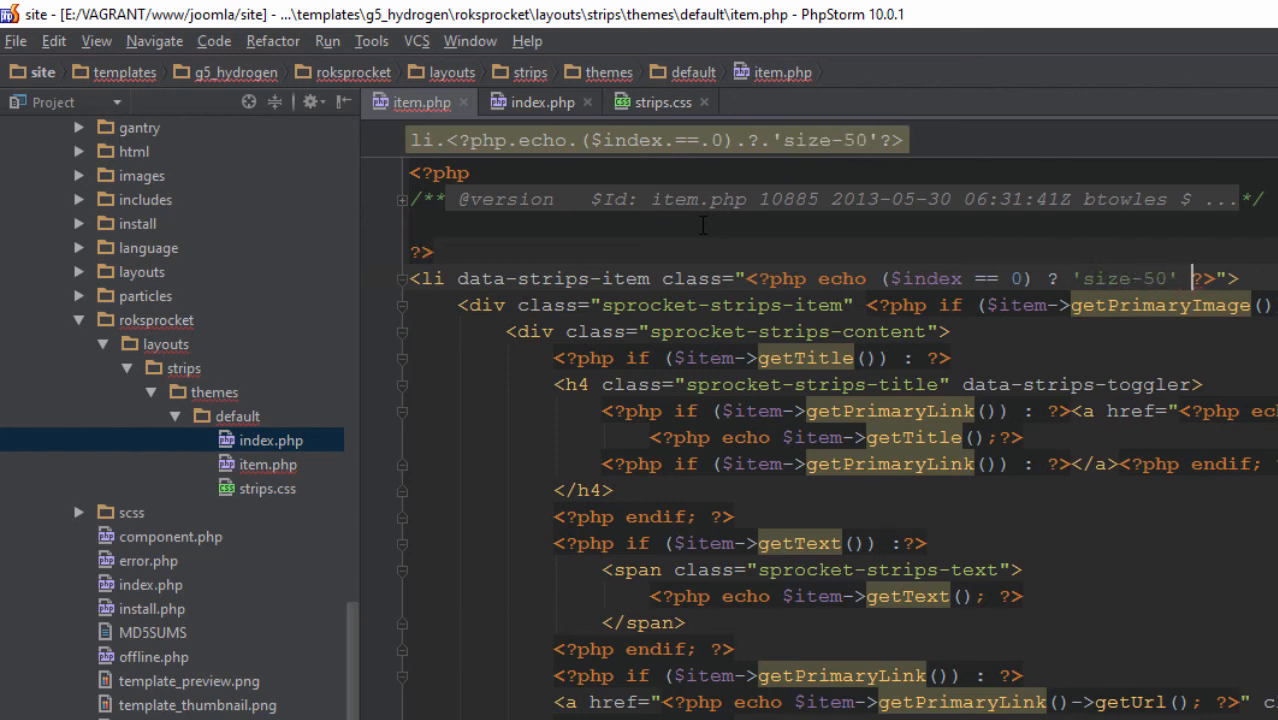
Complete the ternary in the li tag's class with the else value : 'size-25'
text(: )
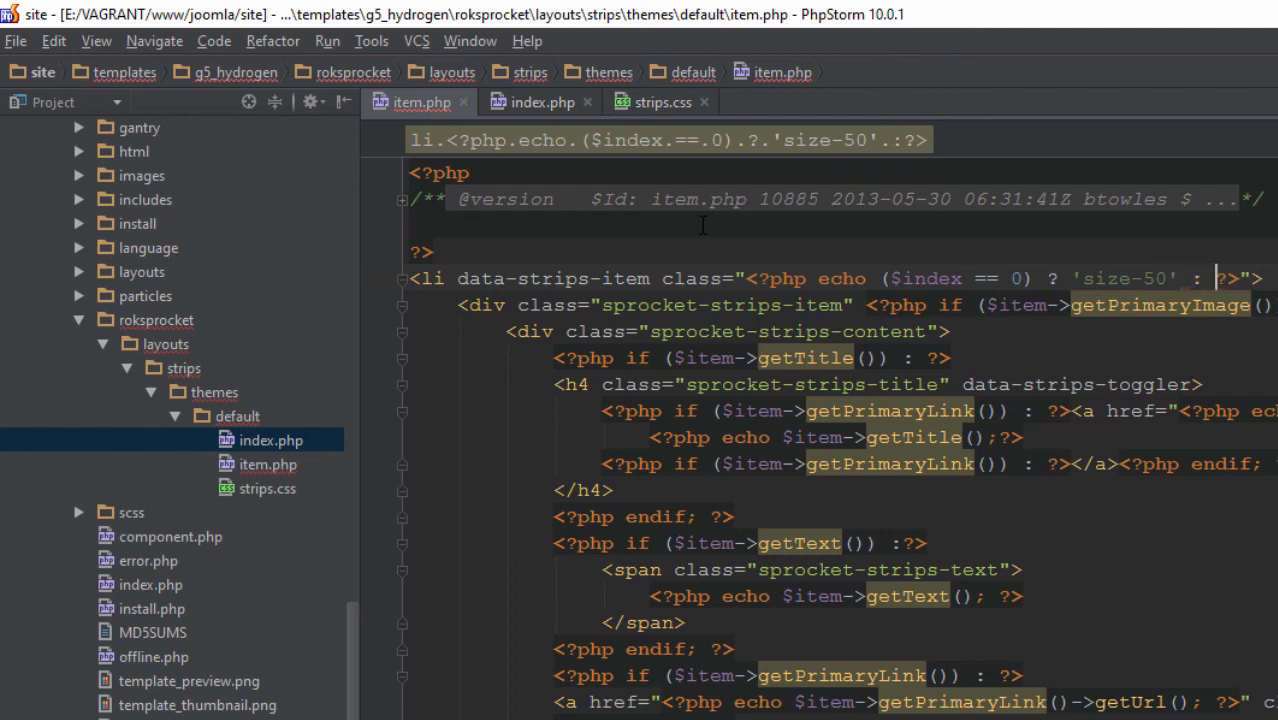
text(')
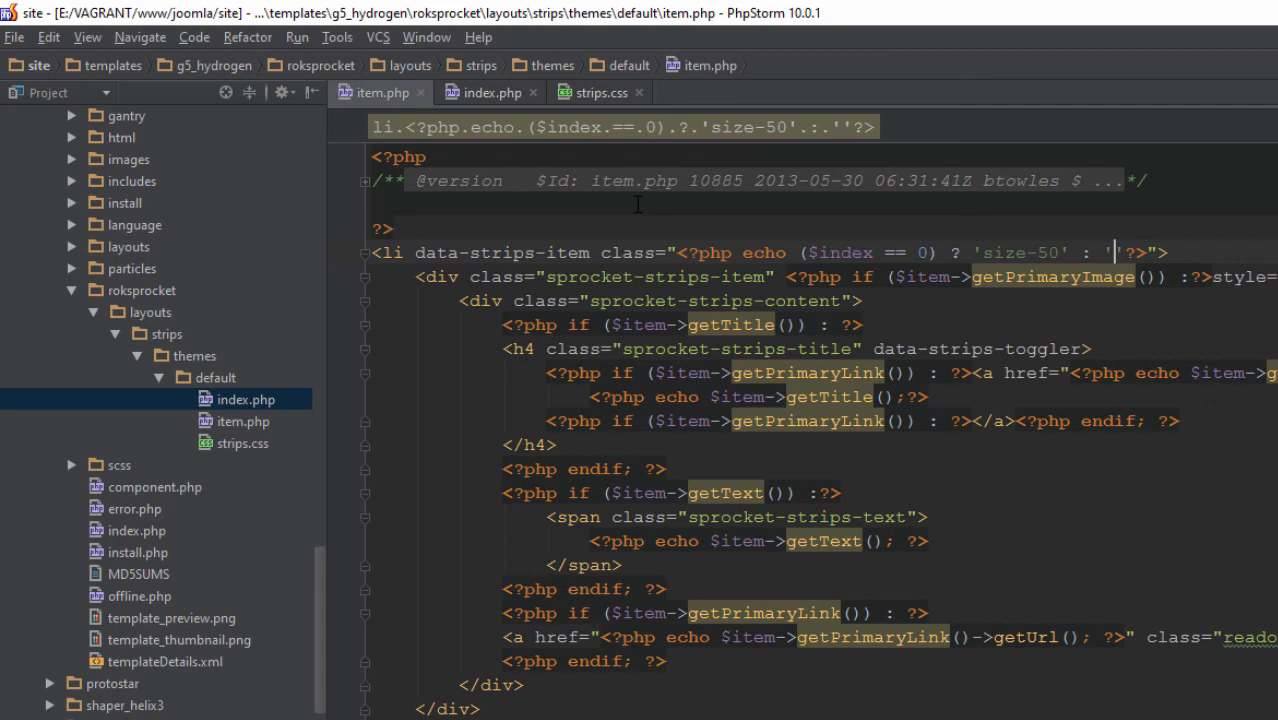
text(size-)
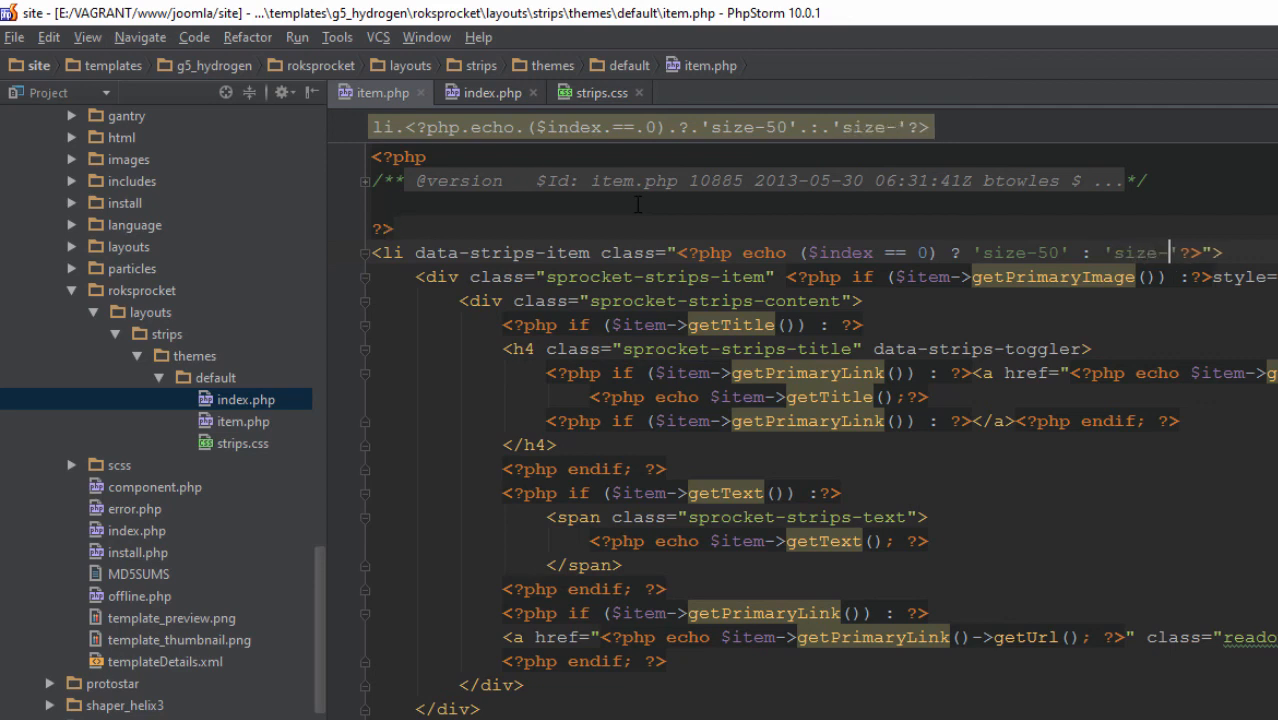
text(25)
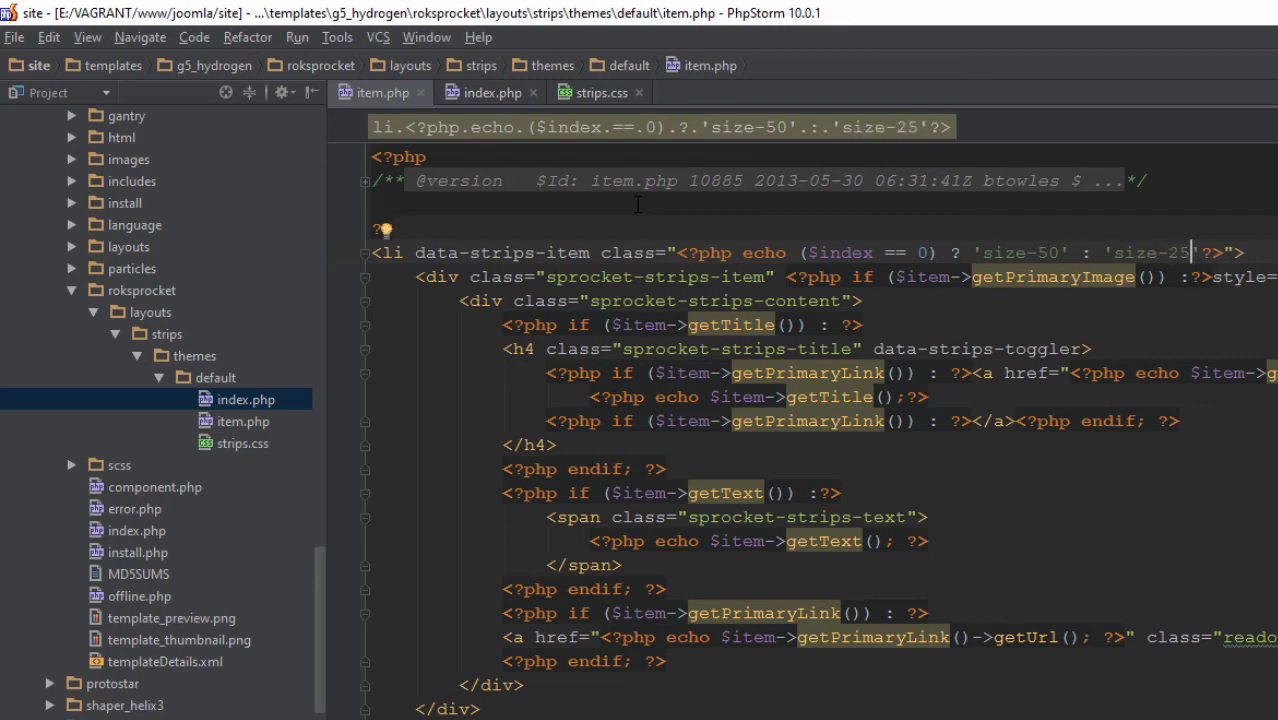
text(')
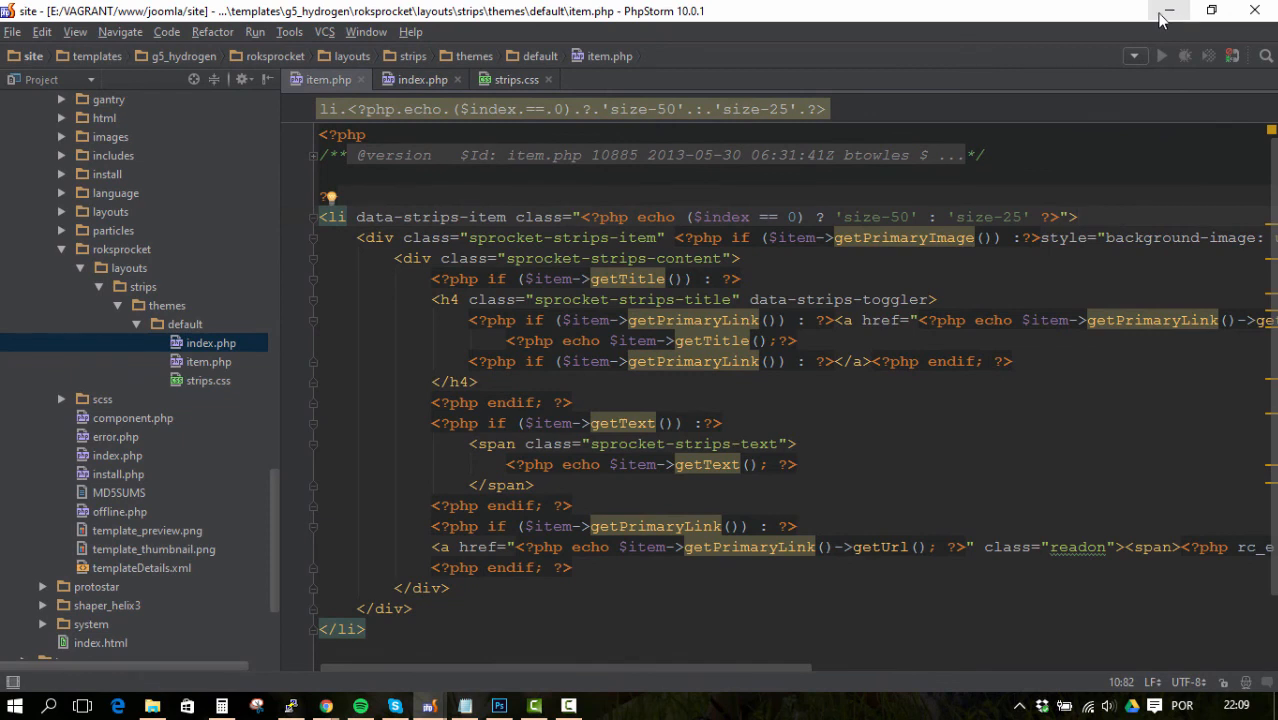
Switch to Chrome and reload the joomla/ home page
click(1169, 11)
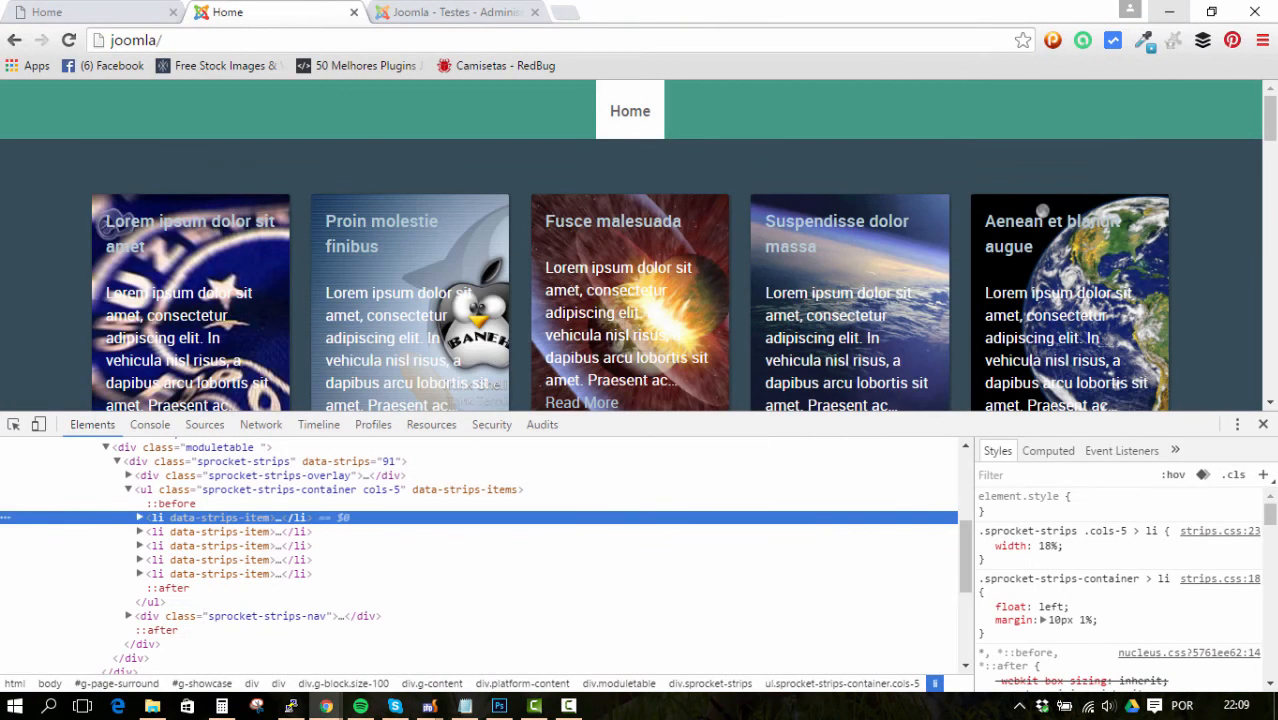
click(372, 152)
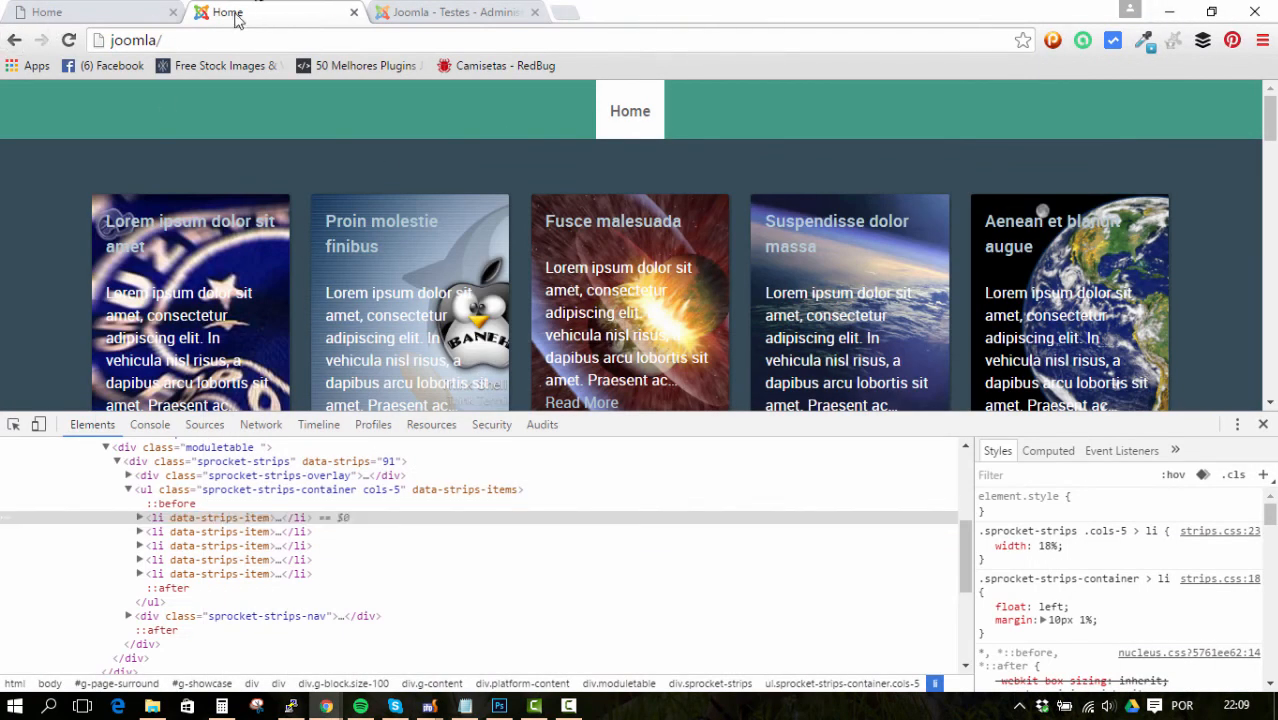
click(69, 40)
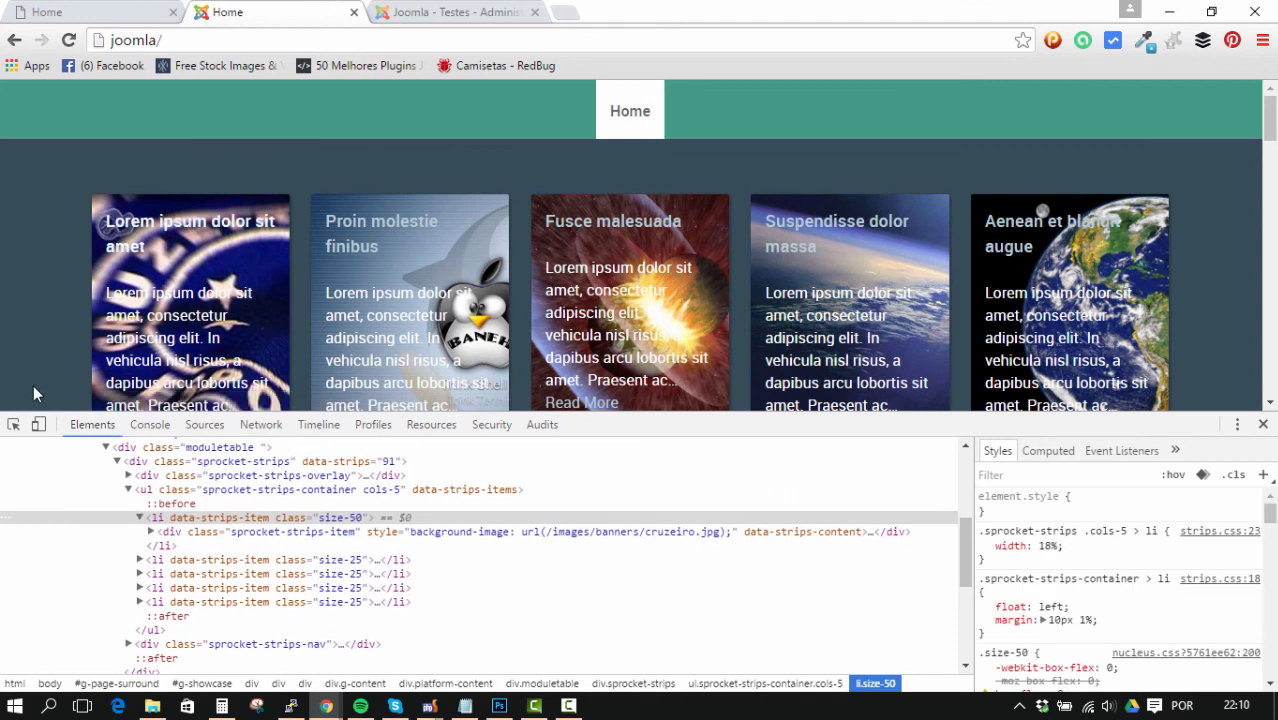
Inspect the first strip on the page and check the class on its collapsed li element
click(13, 424)
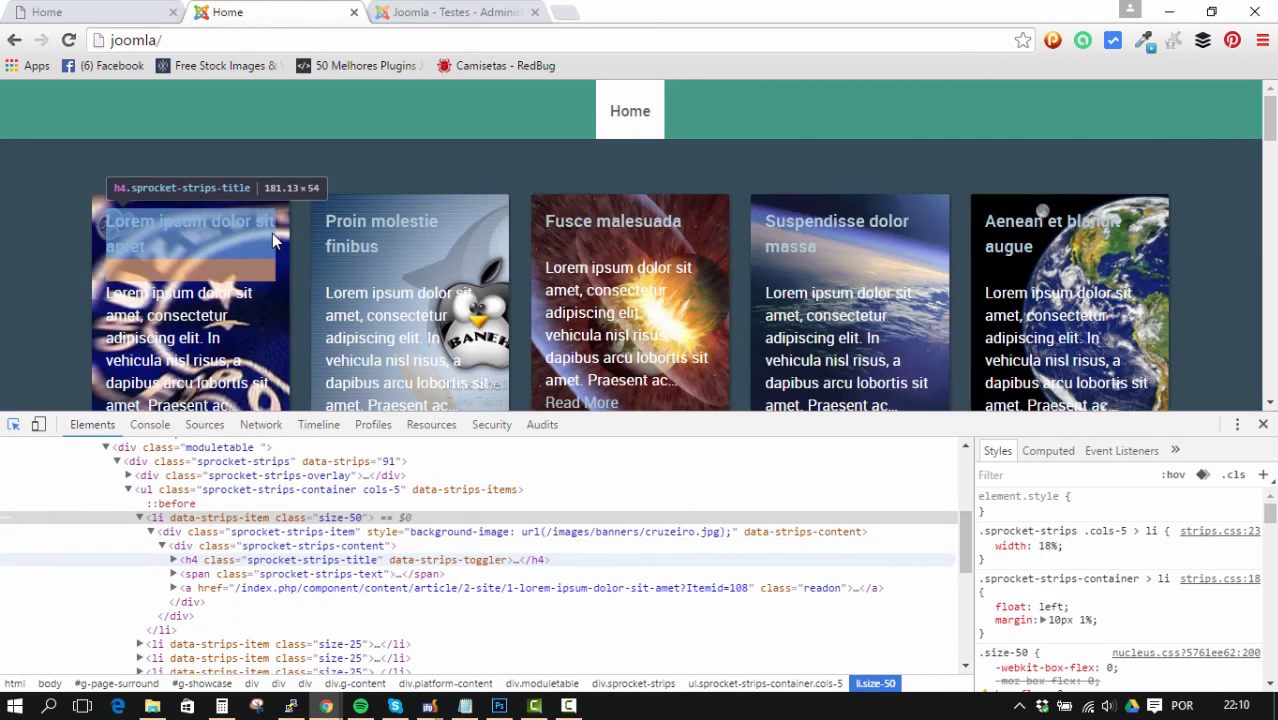
click(280, 236)
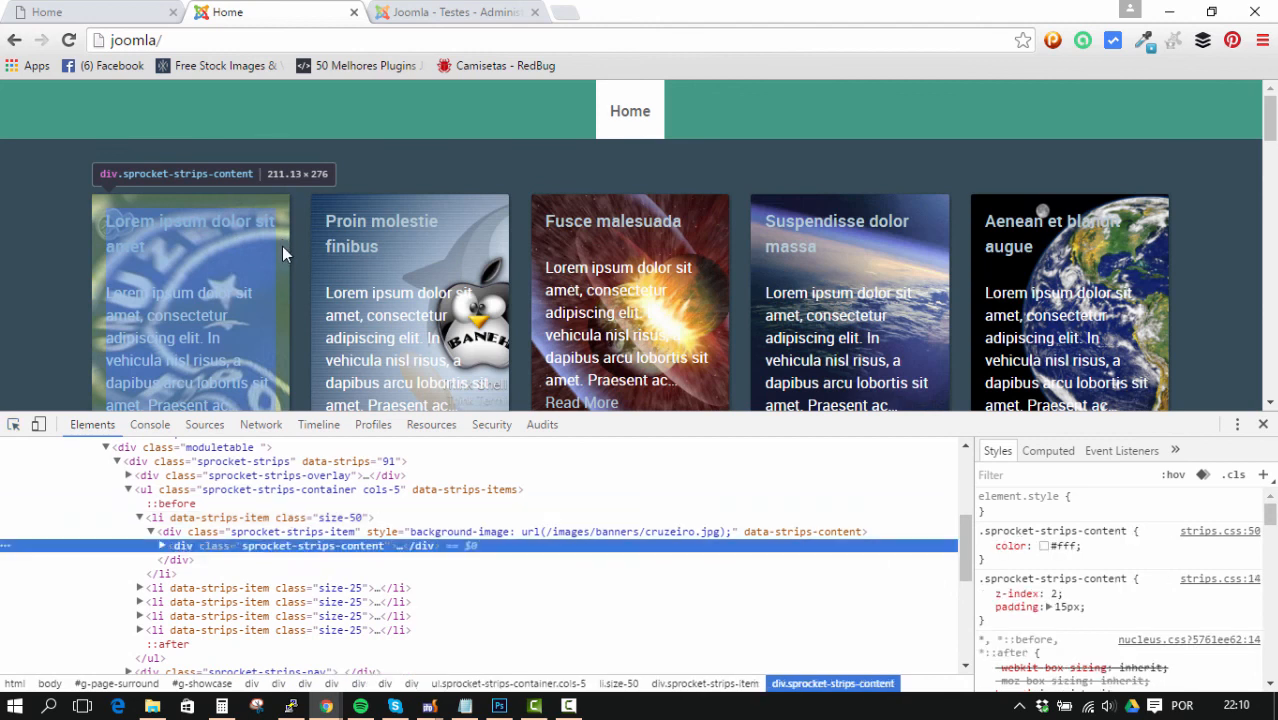
click(140, 517)
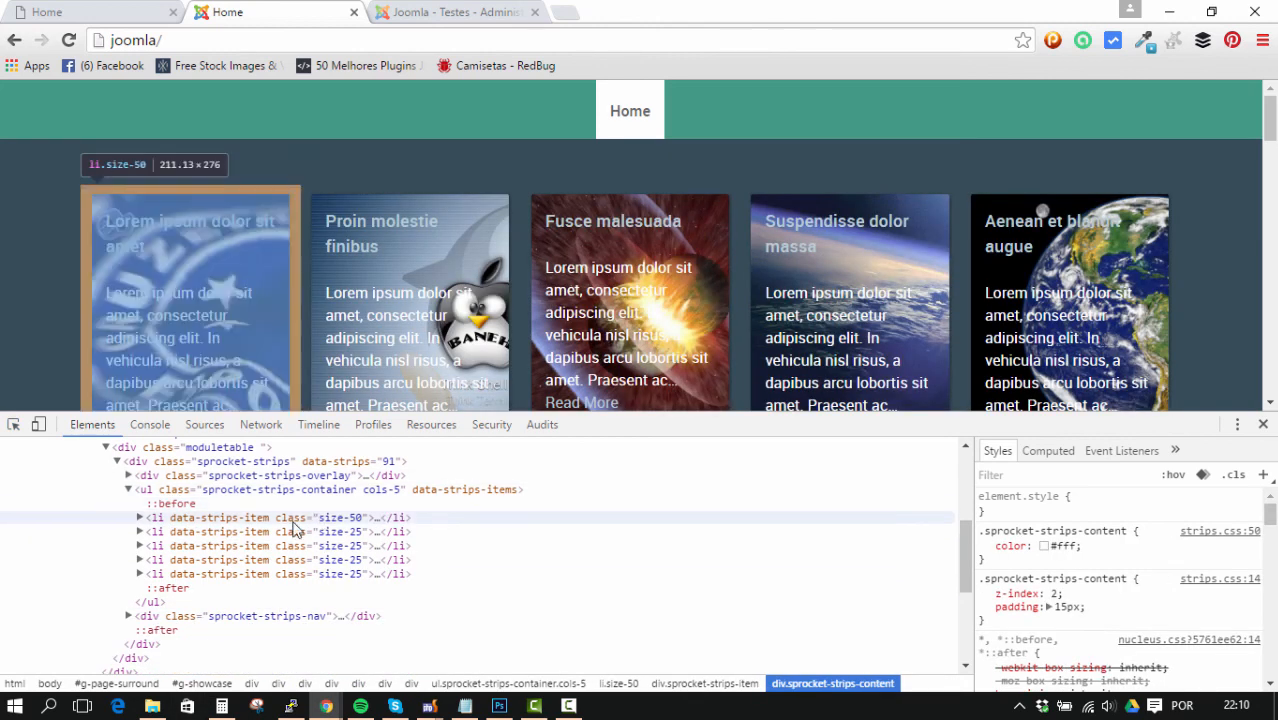
click(164, 519)
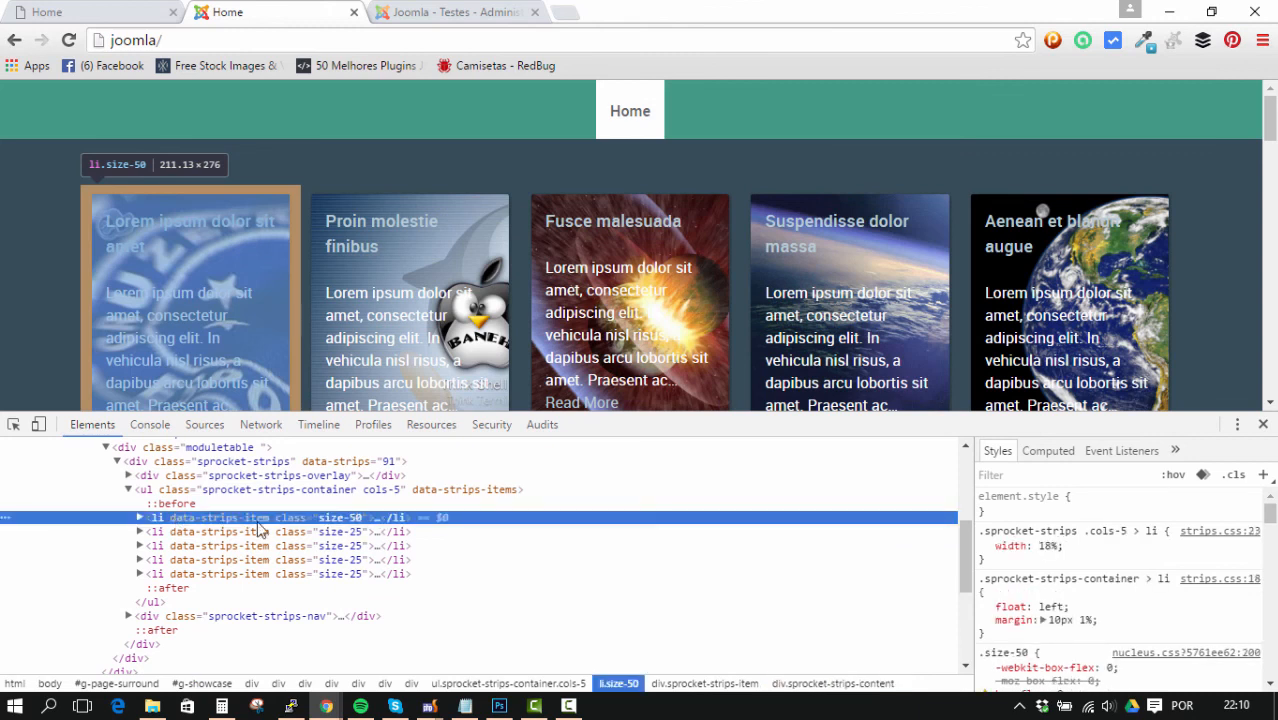
Check the class on each of the other four li elements in the sprocket-strips-container list
click(358, 531)
click(345, 559)
click(340, 545)
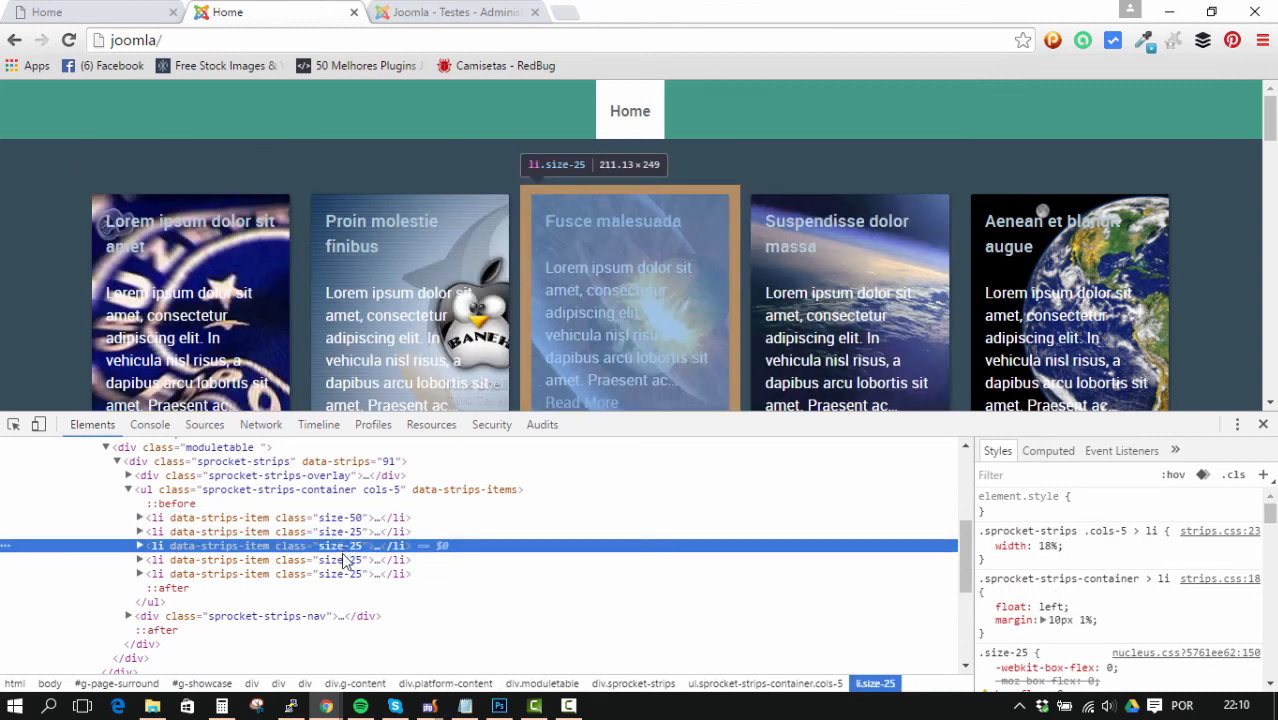
click(340, 559)
click(340, 573)
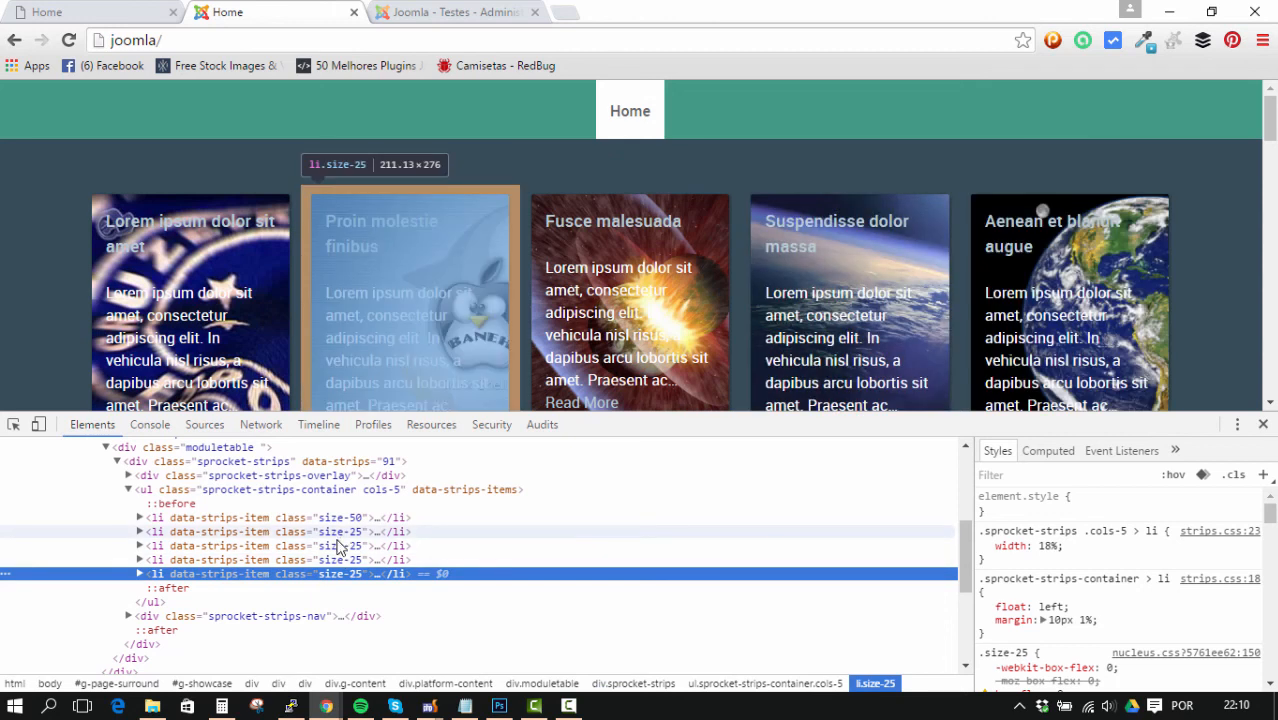